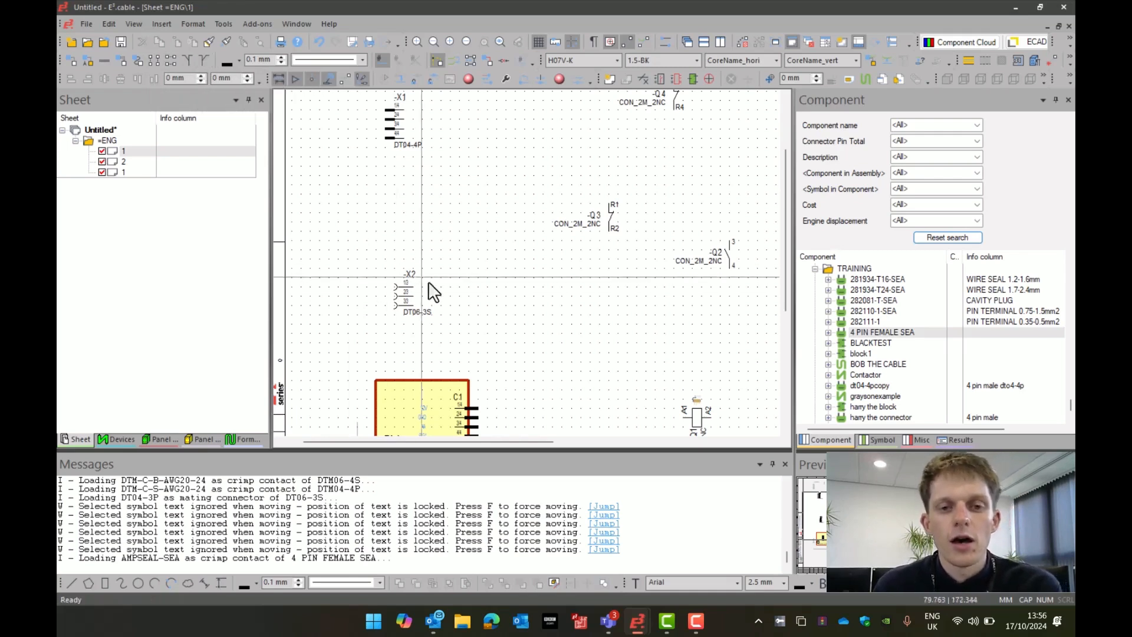
Step: Draw a connection from pin 1 of connector X1 up and across to terminal R3 of contact Q4
{"action": "left_click", "coordinate": [69, 57]}
{"action": "scroll", "coordinate": [480, 201], "scroll_direction": "up", "scroll_amount": 3}
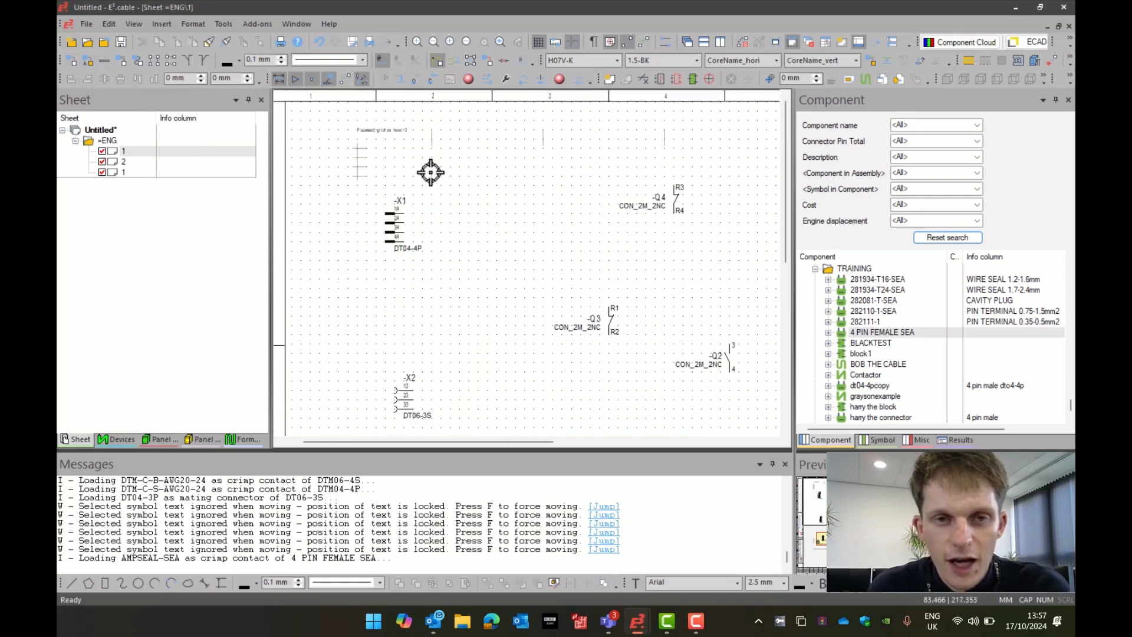
{"action": "left_click", "coordinate": [553, 150]}
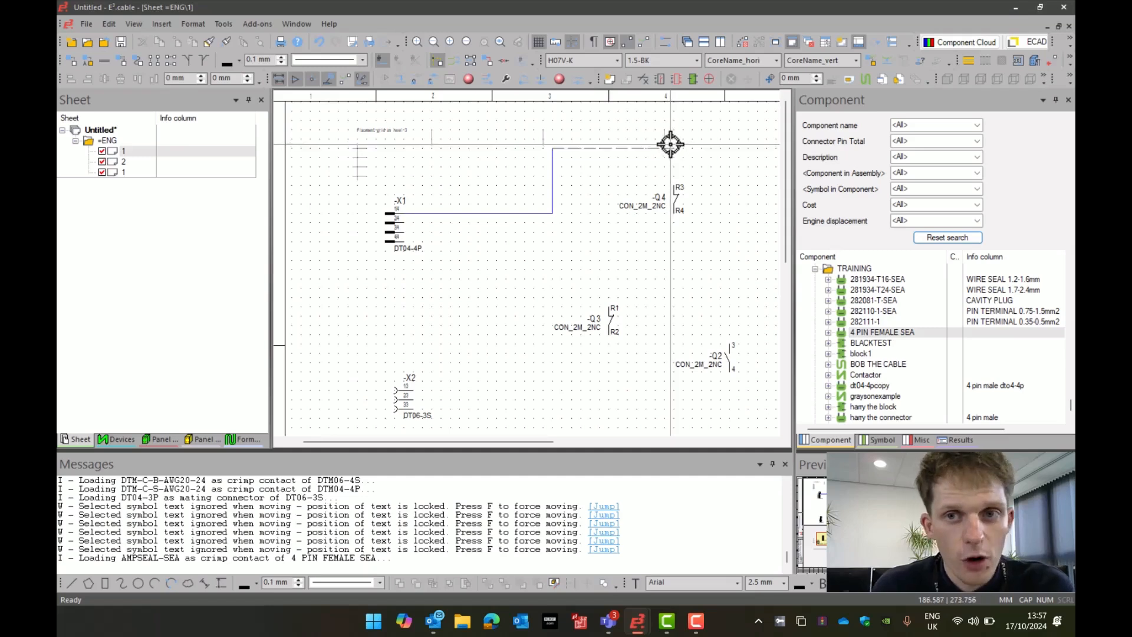
{"action": "left_click", "coordinate": [674, 182]}
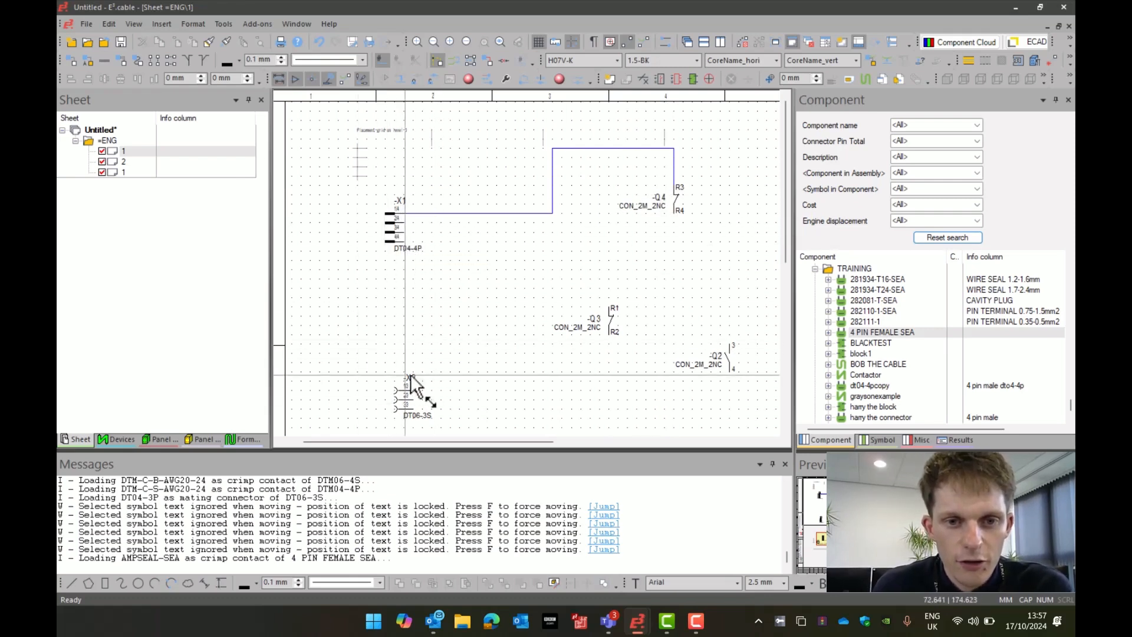
Step: Draw a multi-connection linking the three remaining pins of X1 (2, 3 and 4) to the three pins of connector X2
{"action": "left_click", "coordinate": [122, 58]}
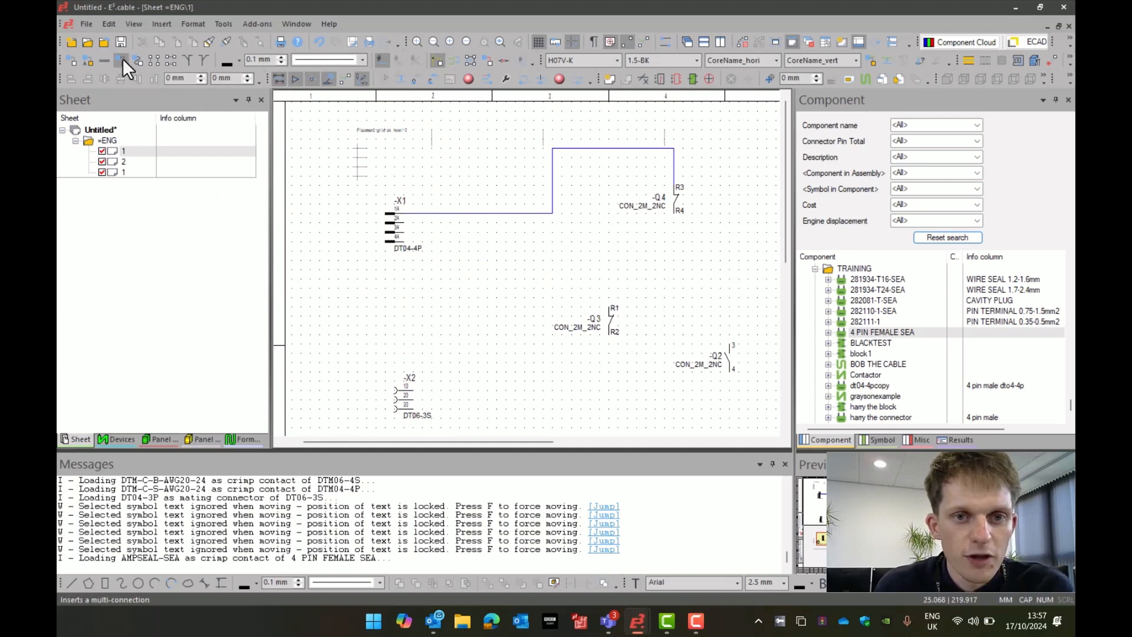
{"action": "left_click", "coordinate": [394, 219]}
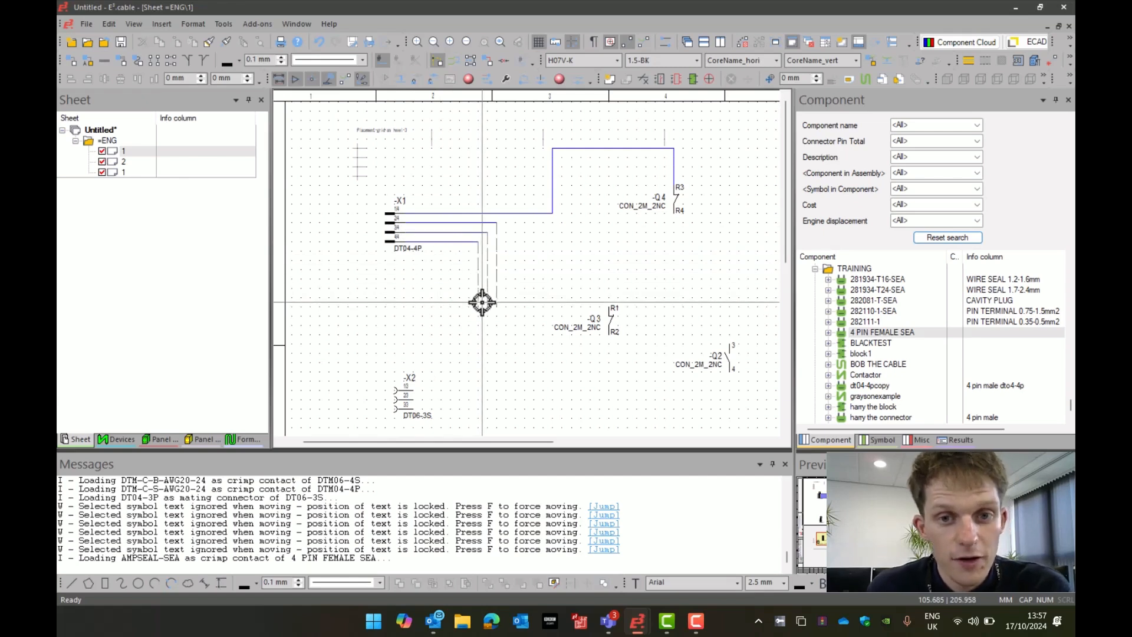
{"action": "left_click", "coordinate": [417, 392]}
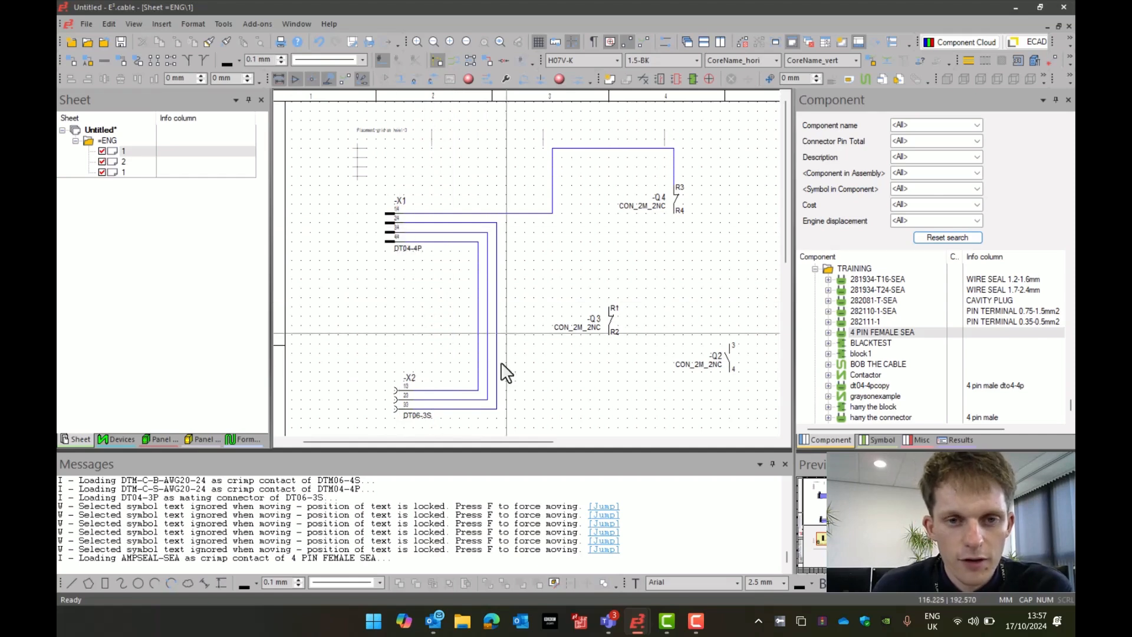
Step: Branch the X1–Q4 wire to terminal R1 of contact Q3, and connect Q4's terminal R4 to Q2's terminal 3
{"action": "scroll", "coordinate": [624, 283], "scroll_direction": "down", "scroll_amount": 3}
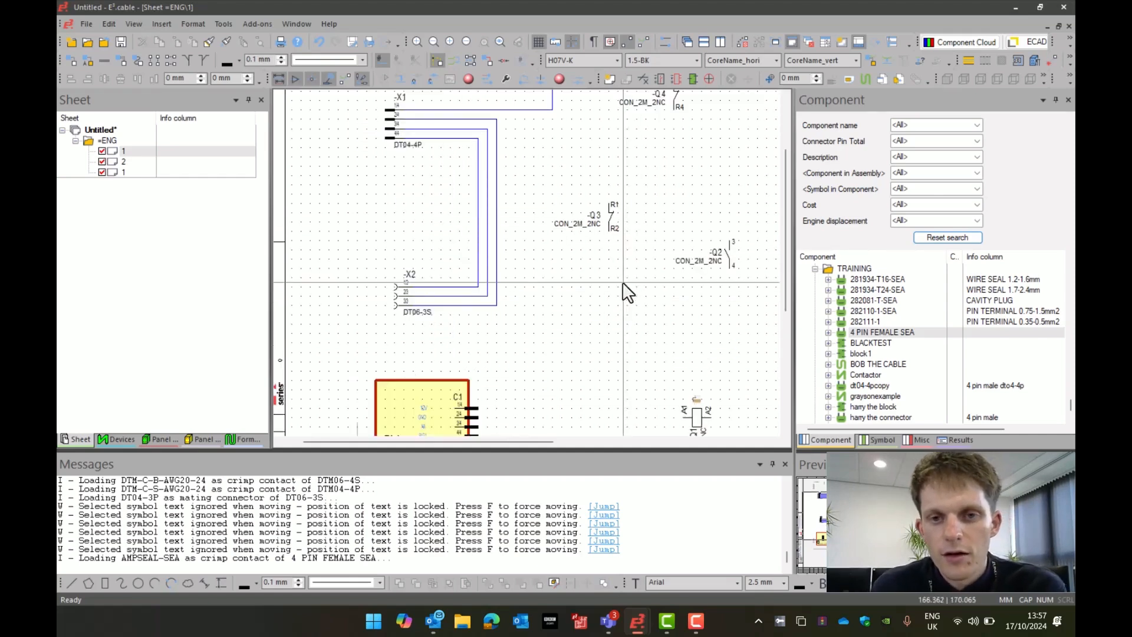
{"action": "scroll", "coordinate": [589, 265], "scroll_direction": "right", "scroll_amount": 3, "text": "shift"}
{"action": "scroll", "coordinate": [489, 230], "scroll_direction": "up", "scroll_amount": 3}
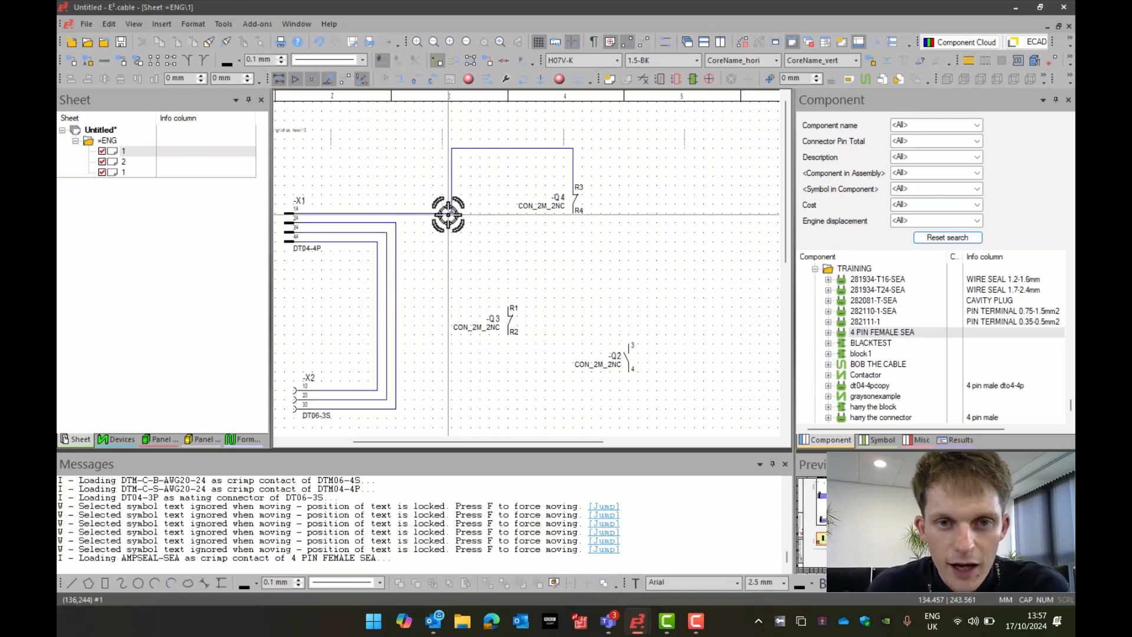
{"action": "left_click_drag", "start_coordinate": [443, 223], "coordinate": [508, 305]}
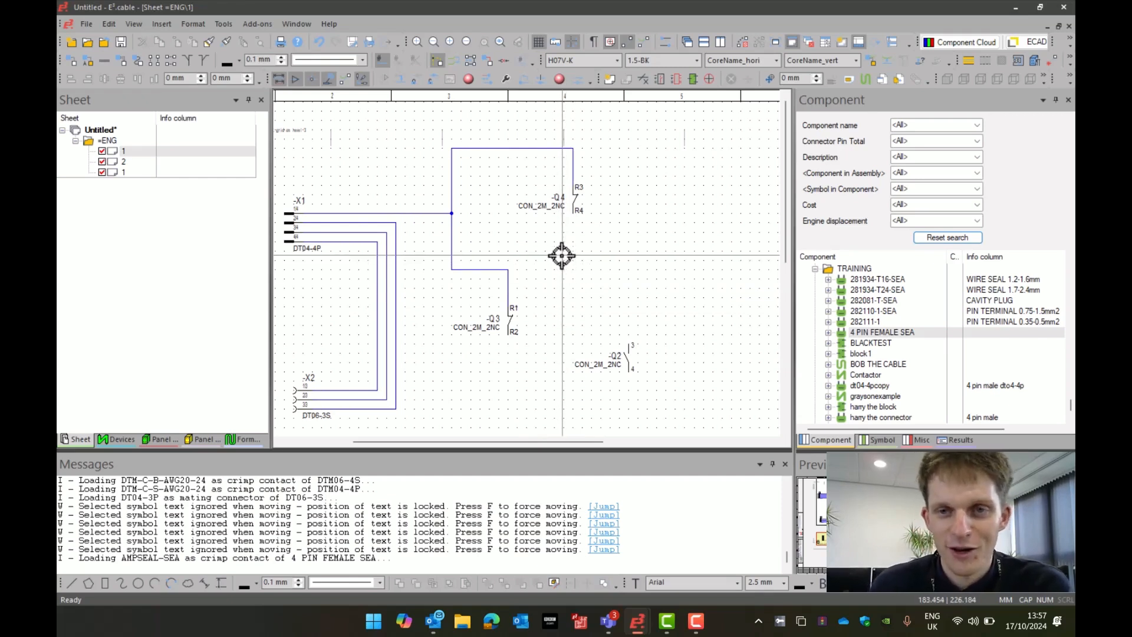
{"action": "left_click_drag", "start_coordinate": [572, 222], "coordinate": [632, 344]}
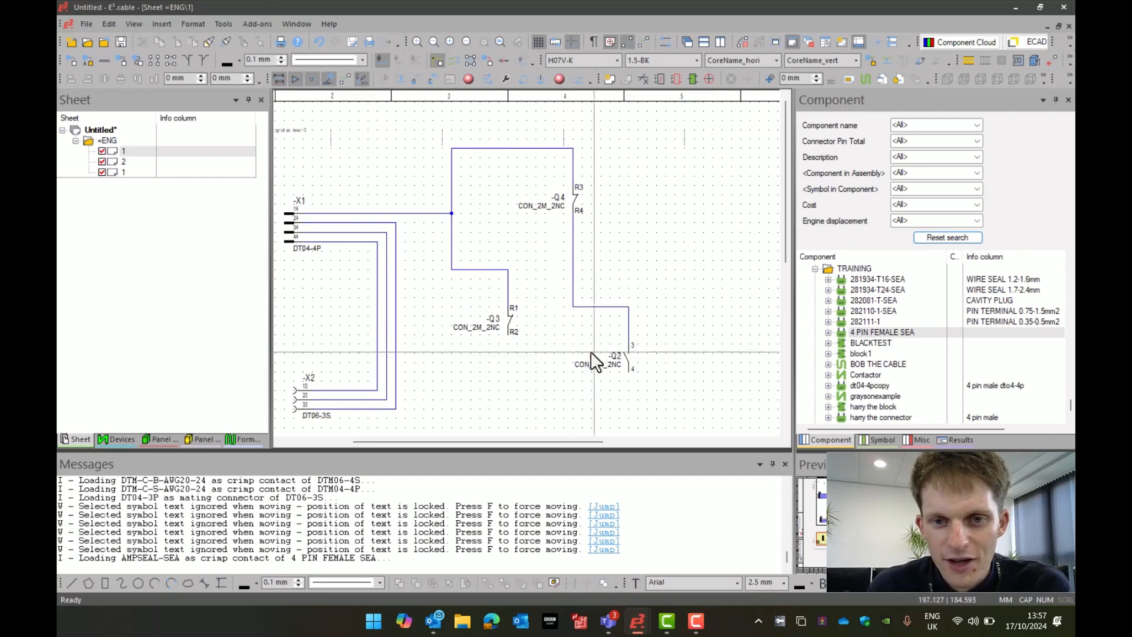
Step: Connect Q2's terminal 4 through coil Q1 to pin 4 of transducer BL1, and Q3's terminal R2 to BL1's pin 1
{"action": "scroll", "coordinate": [575, 345], "scroll_direction": "down", "scroll_amount": 4}
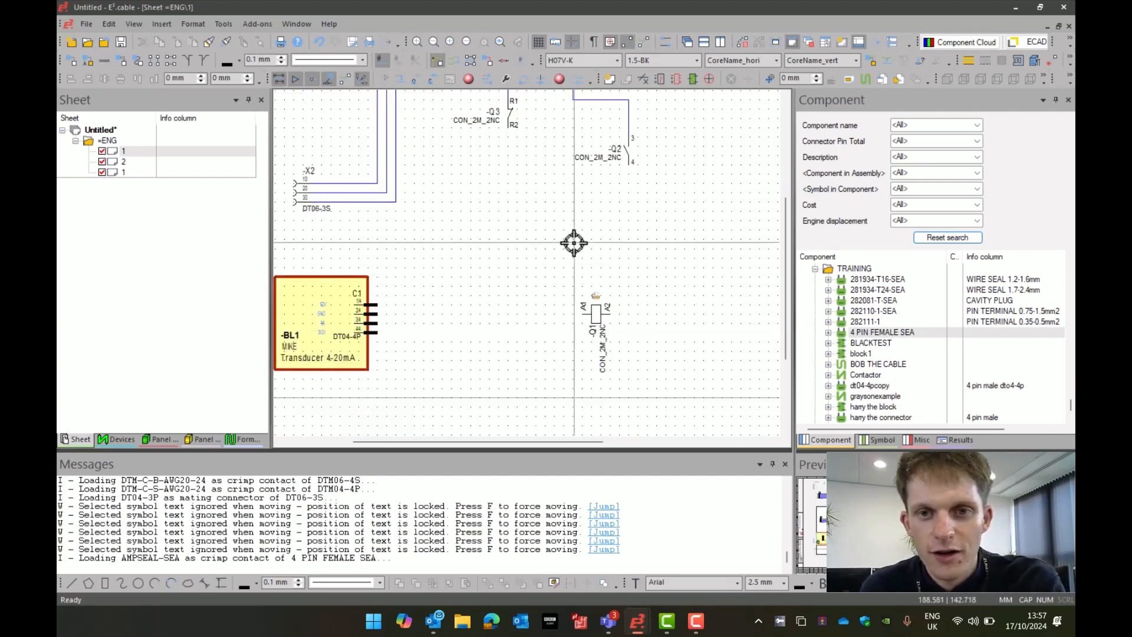
{"action": "left_click_drag", "start_coordinate": [628, 162], "coordinate": [378, 332]}
{"action": "left_click_drag", "start_coordinate": [507, 125], "coordinate": [381, 305]}
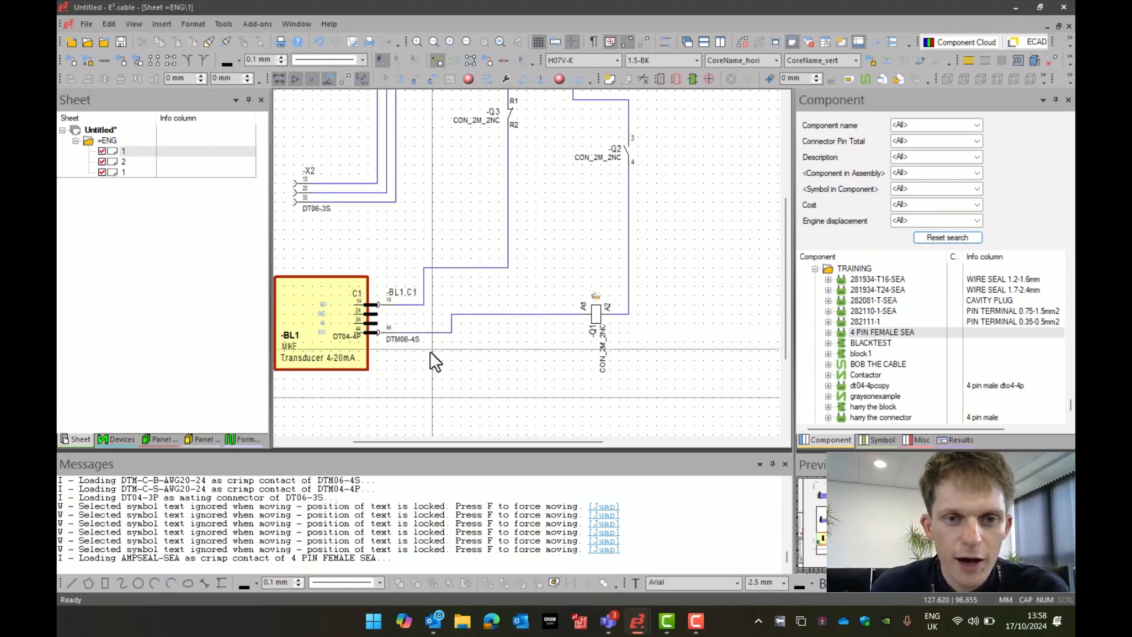
Step: Assign the signal name 24V to the connection on pin 1 of X1
{"action": "scroll", "coordinate": [313, 296], "scroll_direction": "up", "scroll_amount": 3}
{"action": "scroll", "coordinate": [314, 295], "scroll_direction": "up", "scroll_amount": 1}
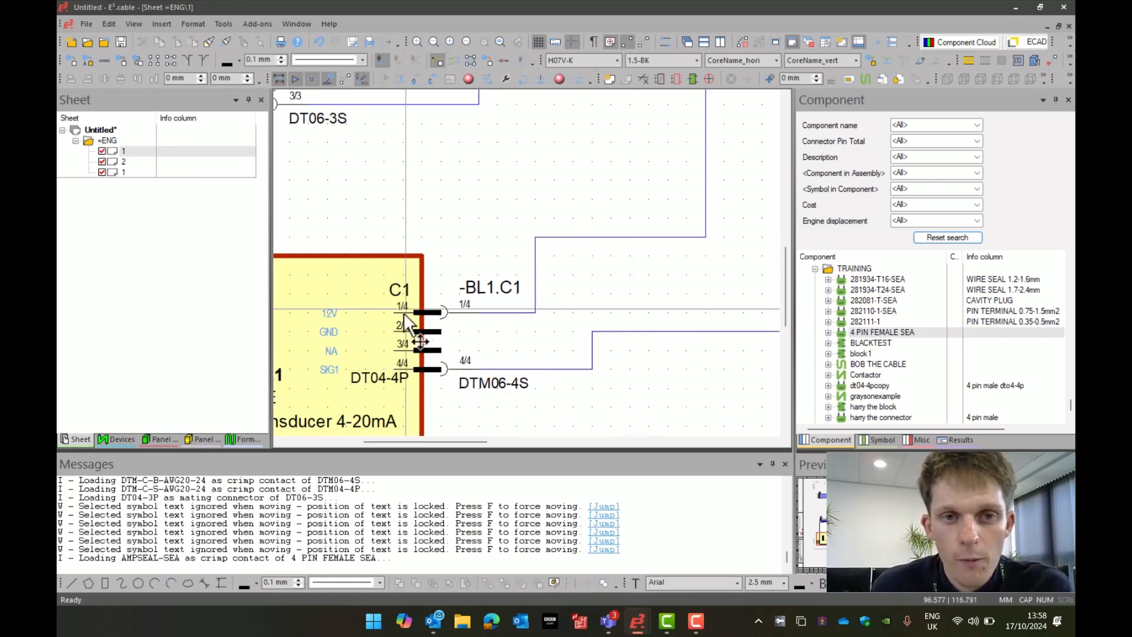
{"action": "scroll", "coordinate": [426, 276], "scroll_direction": "up", "scroll_amount": 5}
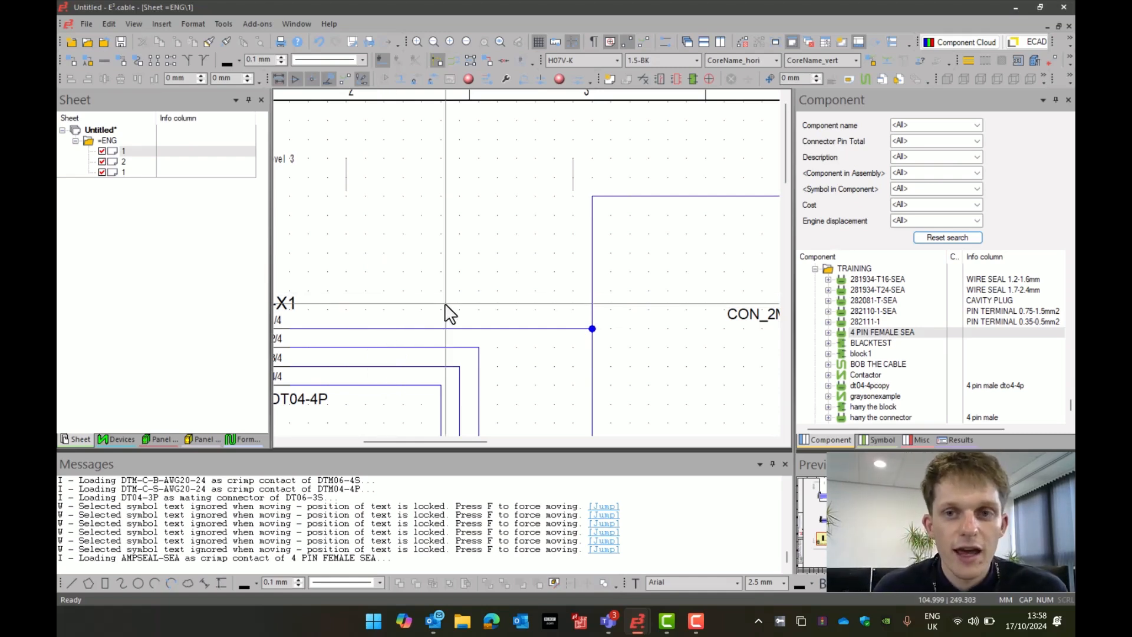
{"action": "right_click", "coordinate": [384, 327]}
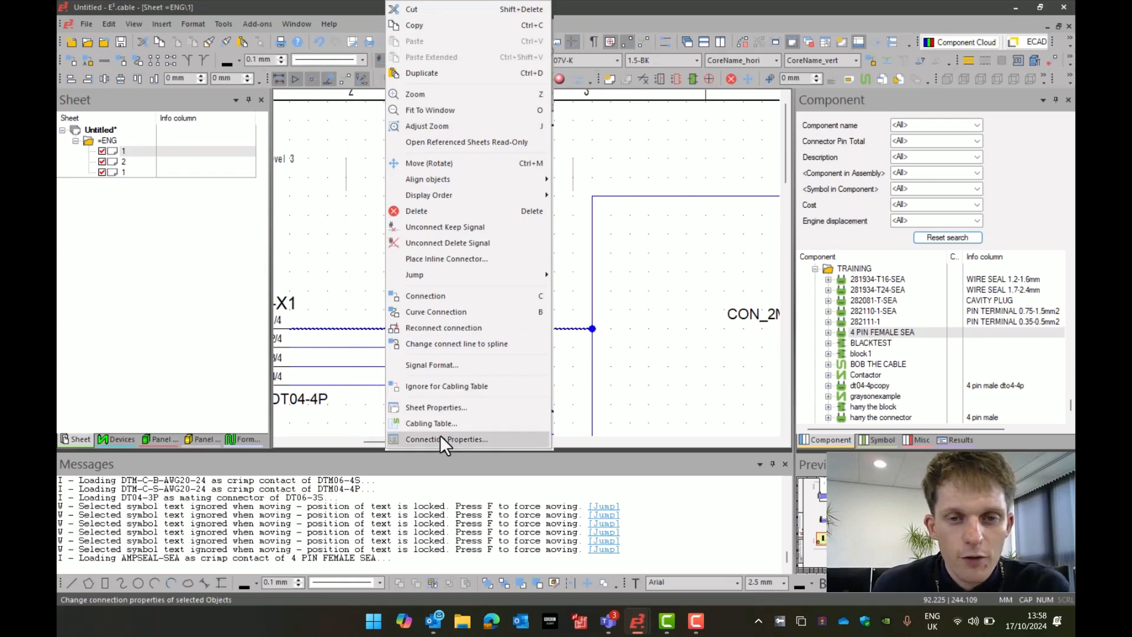
{"action": "left_click", "coordinate": [439, 435]}
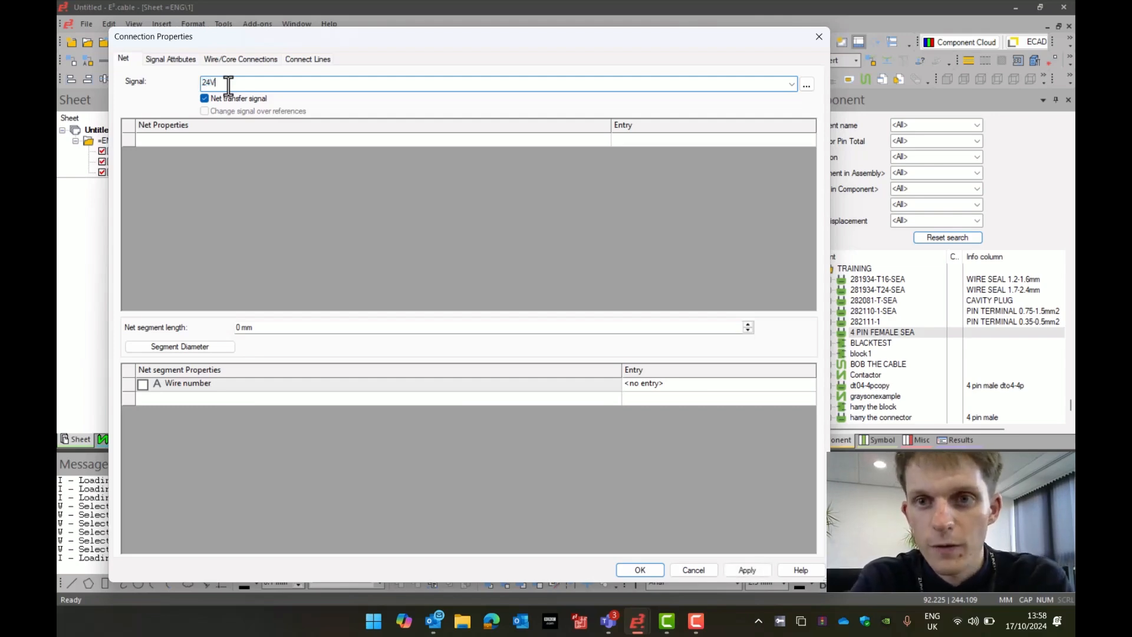
{"action": "type", "text": "24V"}
{"action": "key", "text": "Return"}
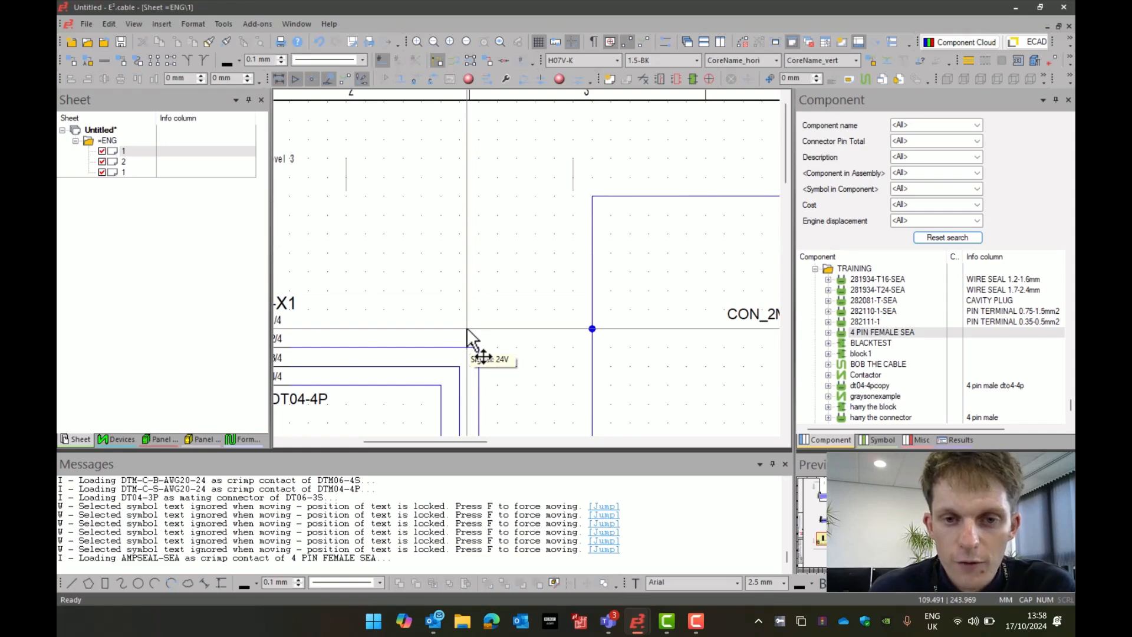
Step: Assign the signal name GND to the connection on pin 2 of X1
{"action": "right_click", "coordinate": [345, 347]}
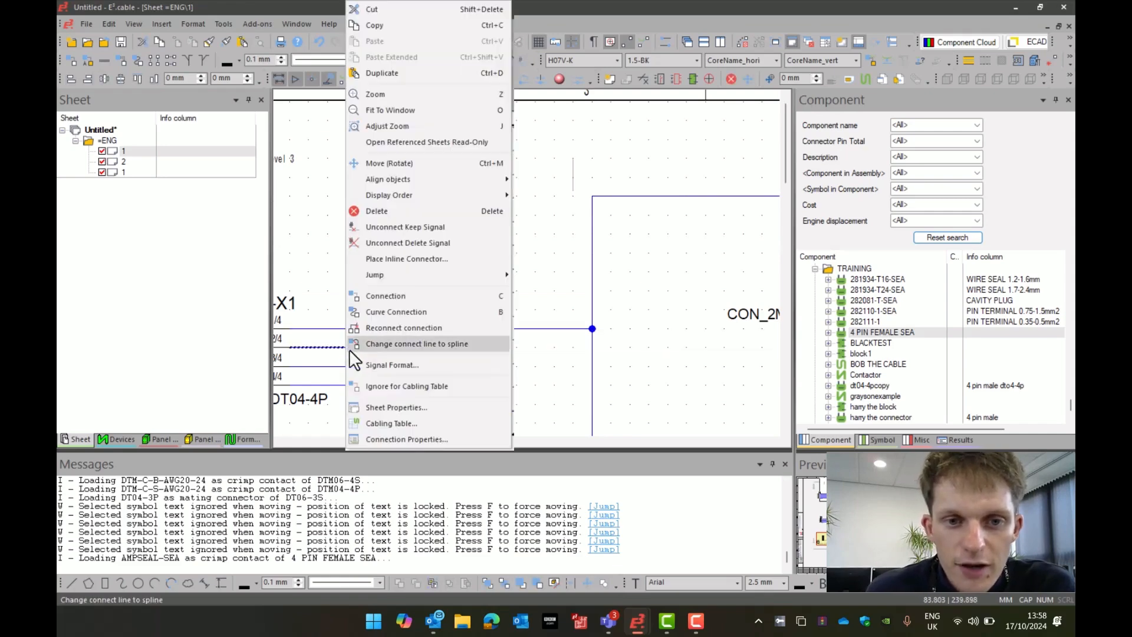
{"action": "left_click", "coordinate": [394, 439]}
{"action": "type", "text": "GND"}
{"action": "key", "text": "Return"}
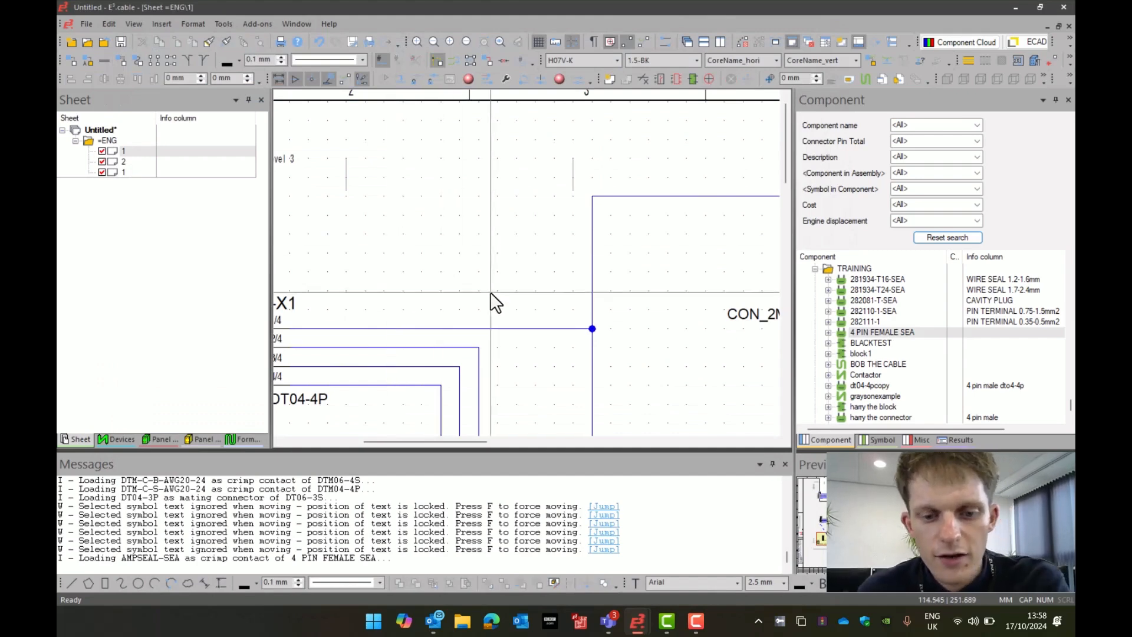
Step: Try to connect the GND wire to the 24V wire near connector X1
{"action": "key", "text": "space"}
{"action": "key", "text": "Escape"}
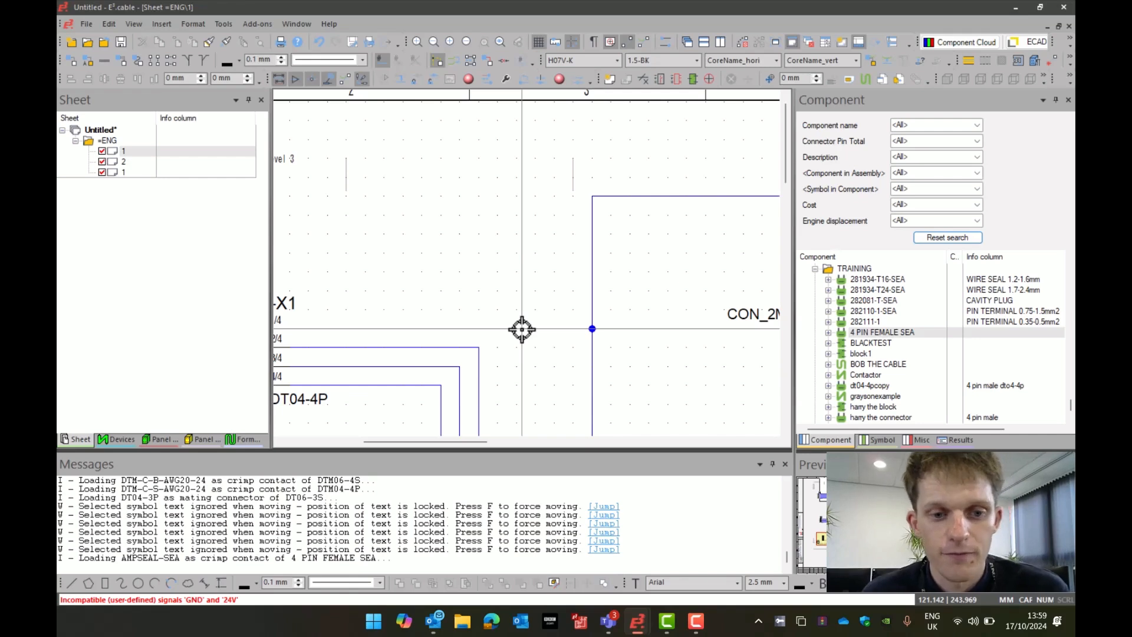
{"action": "key", "text": "Escape"}
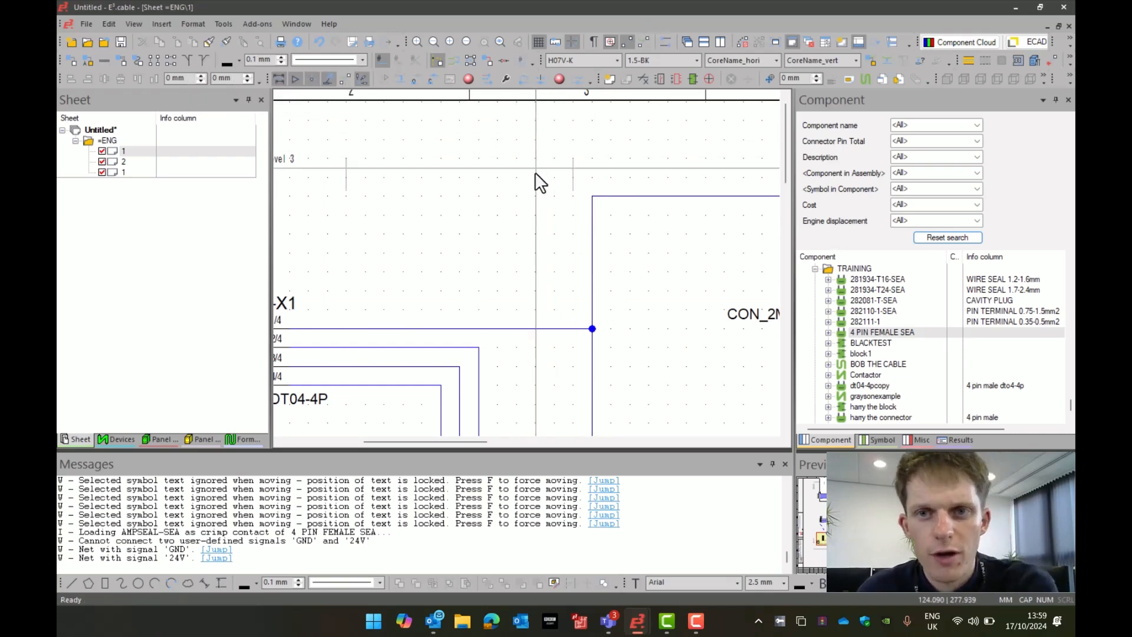
Step: Try to draw a connection from the GND pin on connector C1 of transducer BL1
{"action": "scroll", "coordinate": [535, 169], "scroll_direction": "down", "scroll_amount": 5}
{"action": "scroll", "coordinate": [526, 174], "scroll_direction": "down", "scroll_amount": 2, "text": "ctrl"}
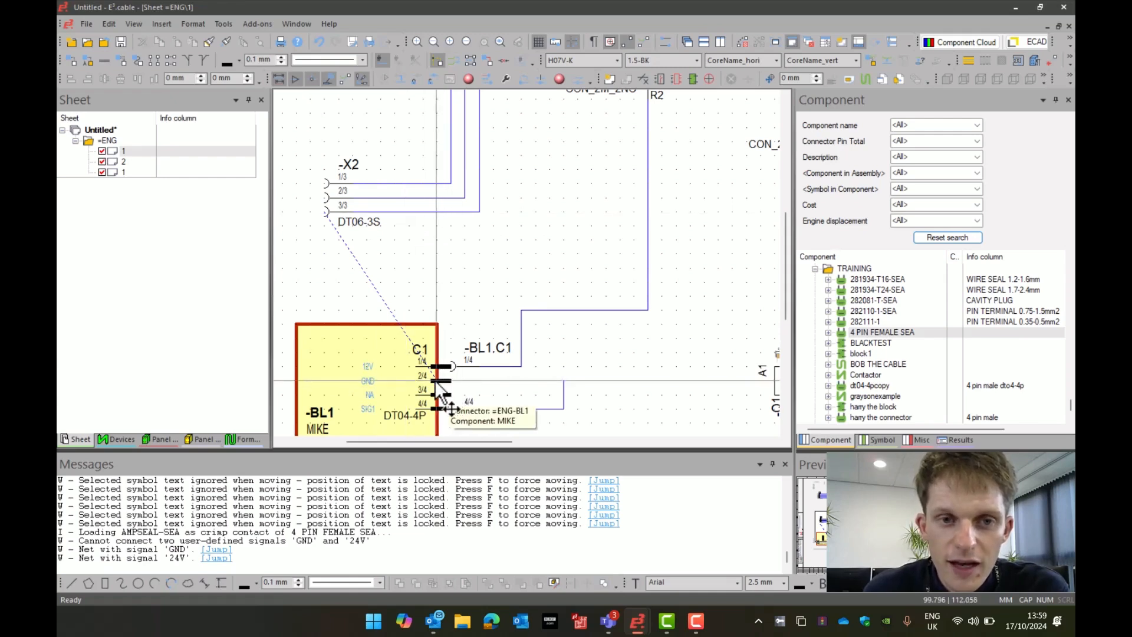
{"action": "left_click_drag", "start_coordinate": [438, 381], "coordinate": [487, 383]}
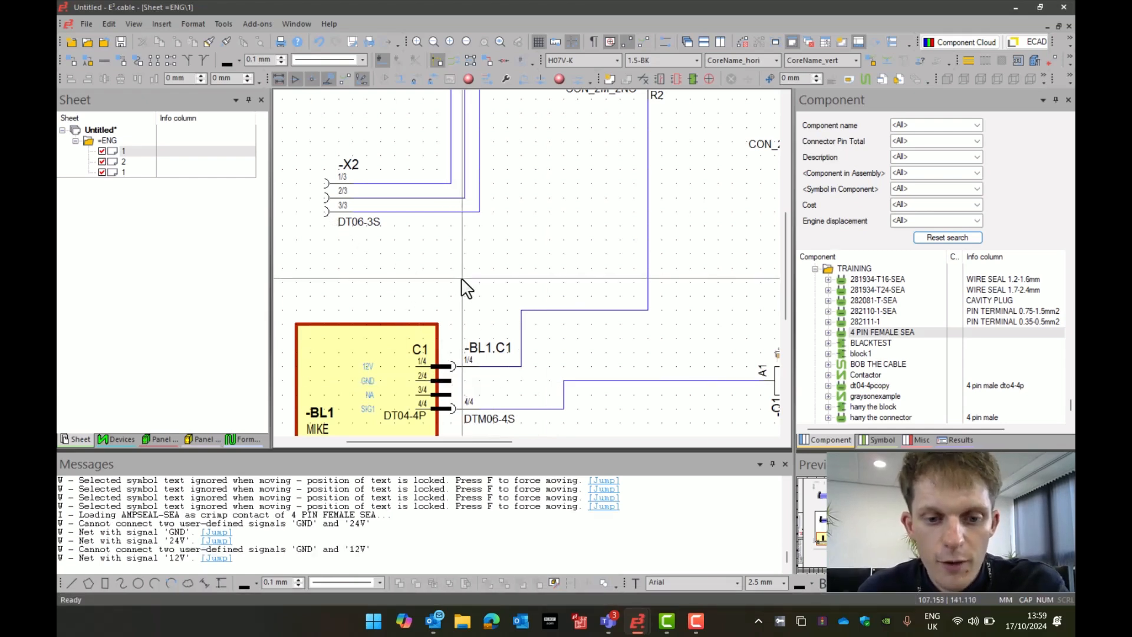
Step: Branch the wire on pin 2 of X2 and route it down to the GND pin (2/4) of transducer BL1
{"action": "left_click", "coordinate": [462, 197]}
{"action": "left_click", "coordinate": [577, 200]}
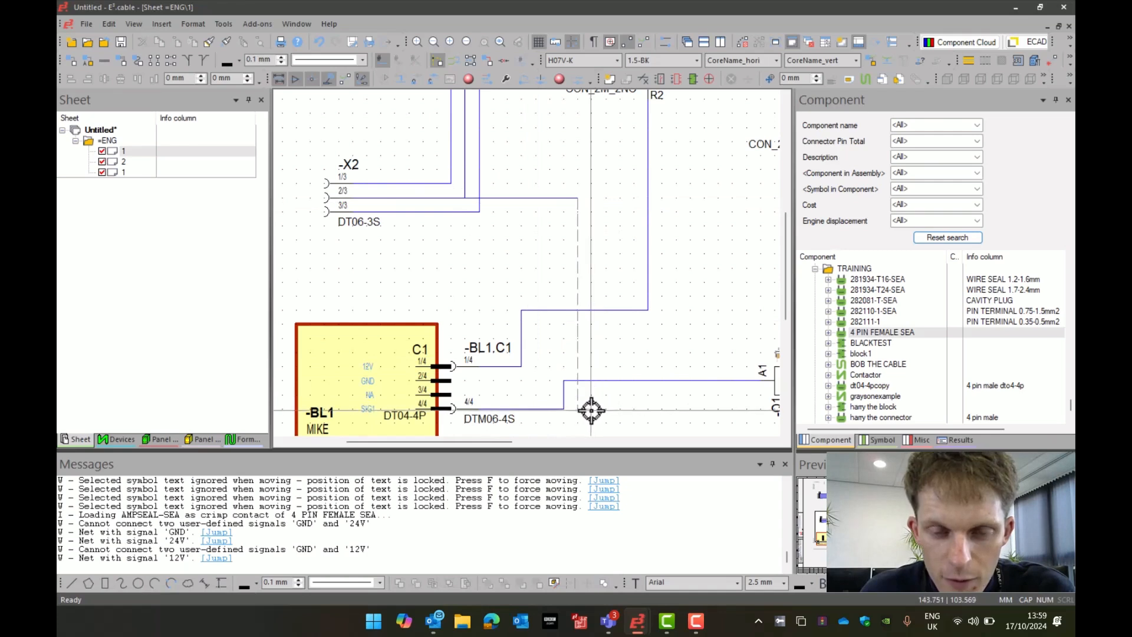
{"action": "left_click", "coordinate": [578, 338]}
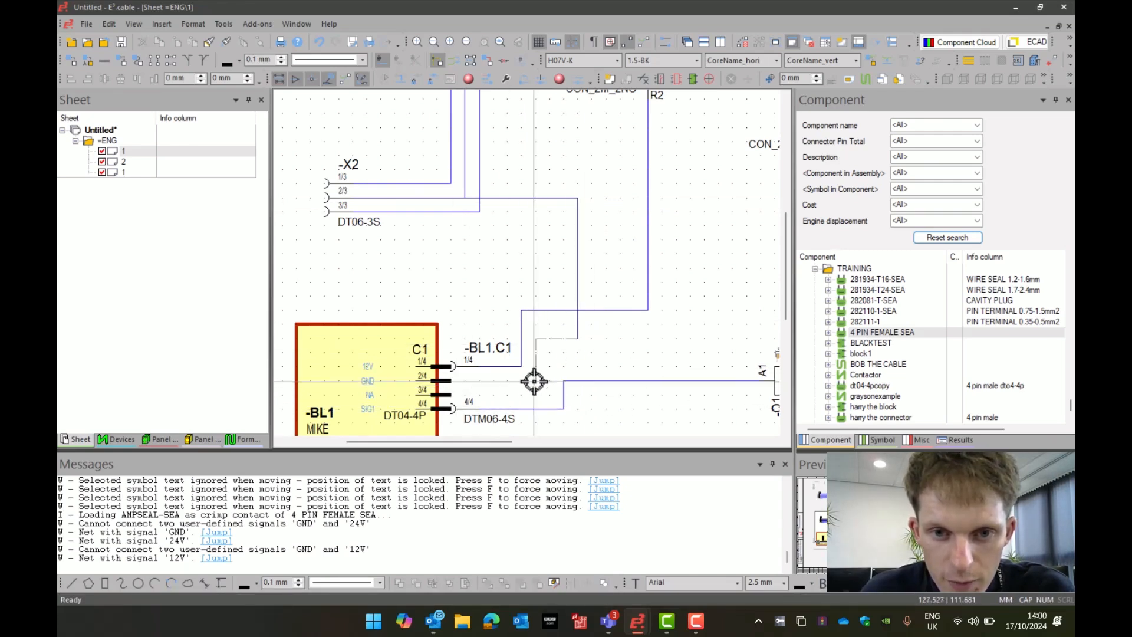
{"action": "left_click", "coordinate": [452, 380]}
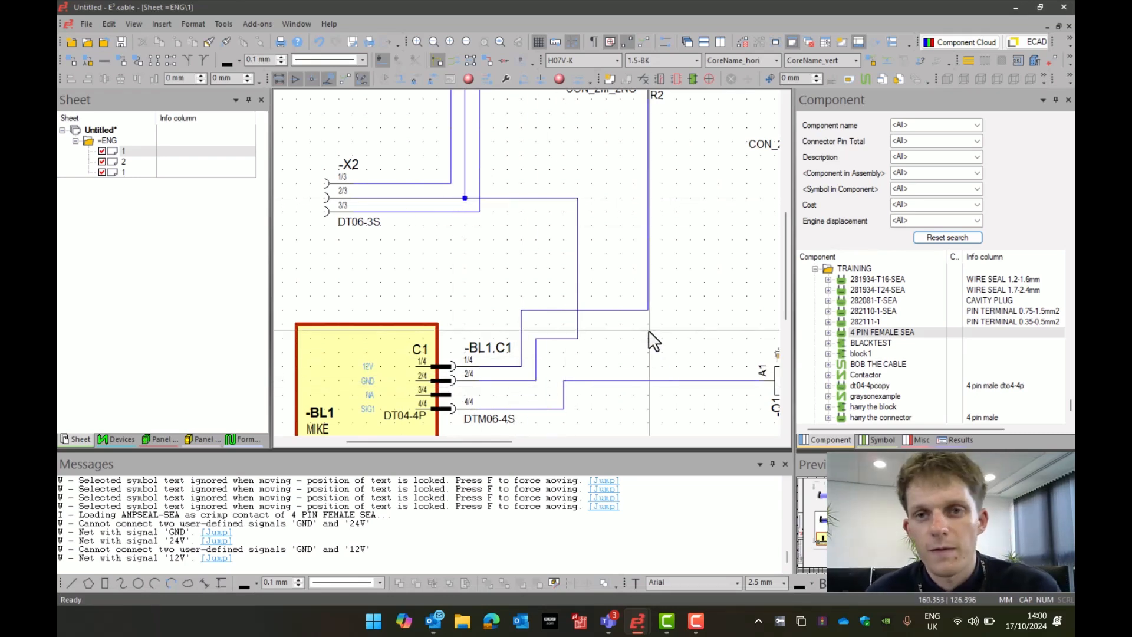
Step: Open the signal tree and expand the project signals
{"action": "left_click", "coordinate": [135, 23]}
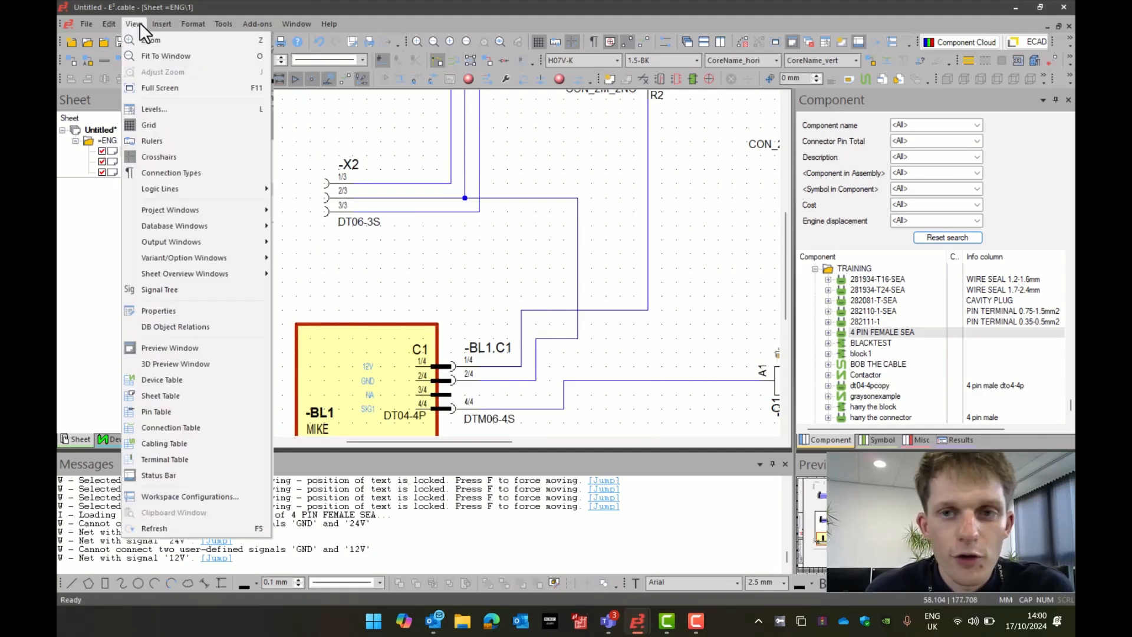
{"action": "left_click", "coordinate": [161, 289]}
{"action": "left_click", "coordinate": [76, 141]}
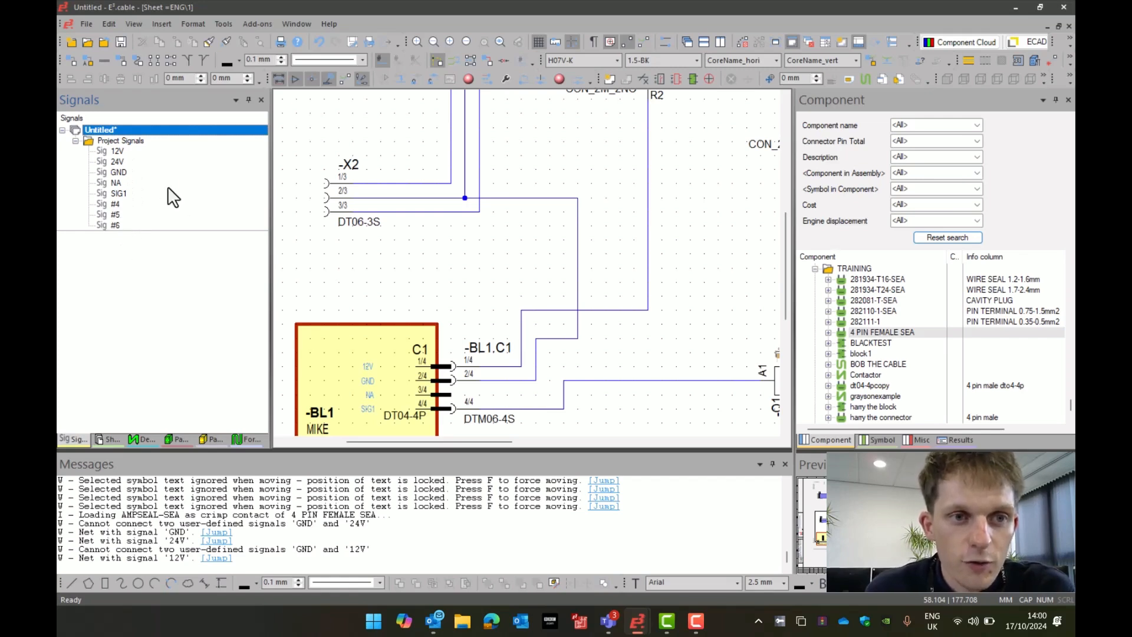
Step: Highlight the 12V signal across the sheet, inspect where it runs, and clear the highlighting
{"action": "left_click_drag", "start_coordinate": [126, 150], "coordinate": [403, 214]}
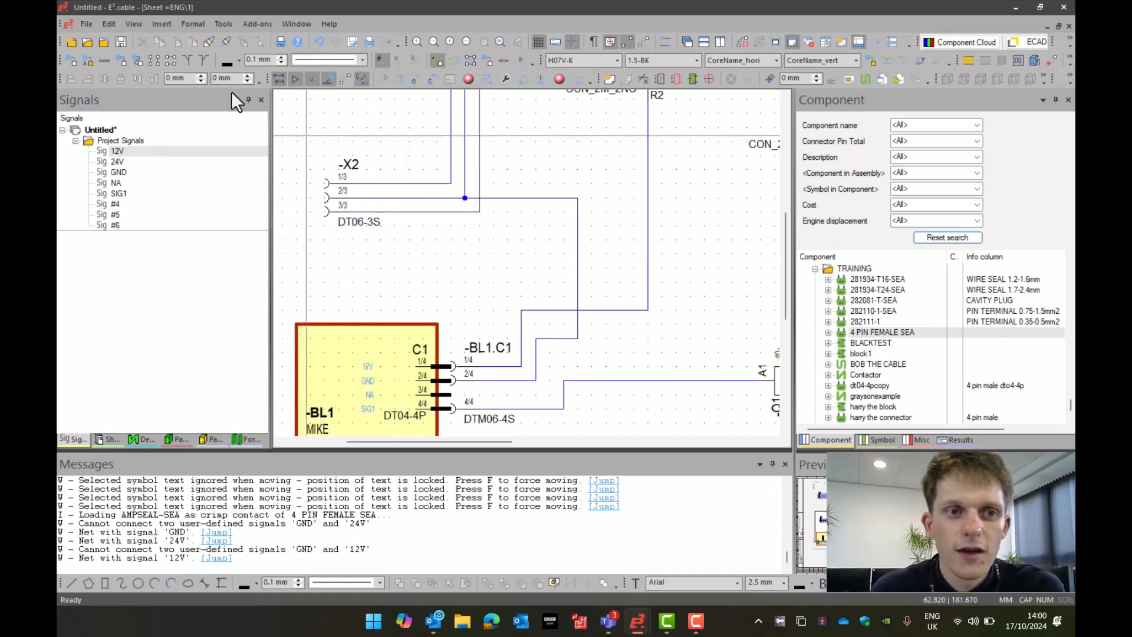
{"action": "right_click", "coordinate": [137, 152]}
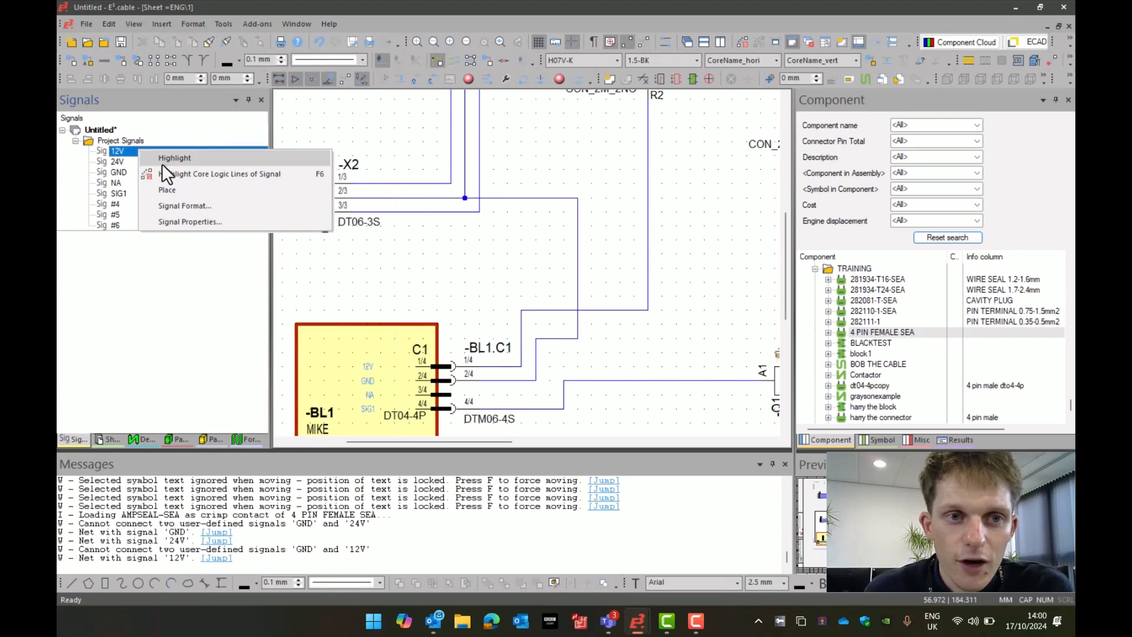
{"action": "left_click", "coordinate": [162, 162]}
{"action": "scroll", "coordinate": [391, 285], "scroll_direction": "up", "scroll_amount": 4}
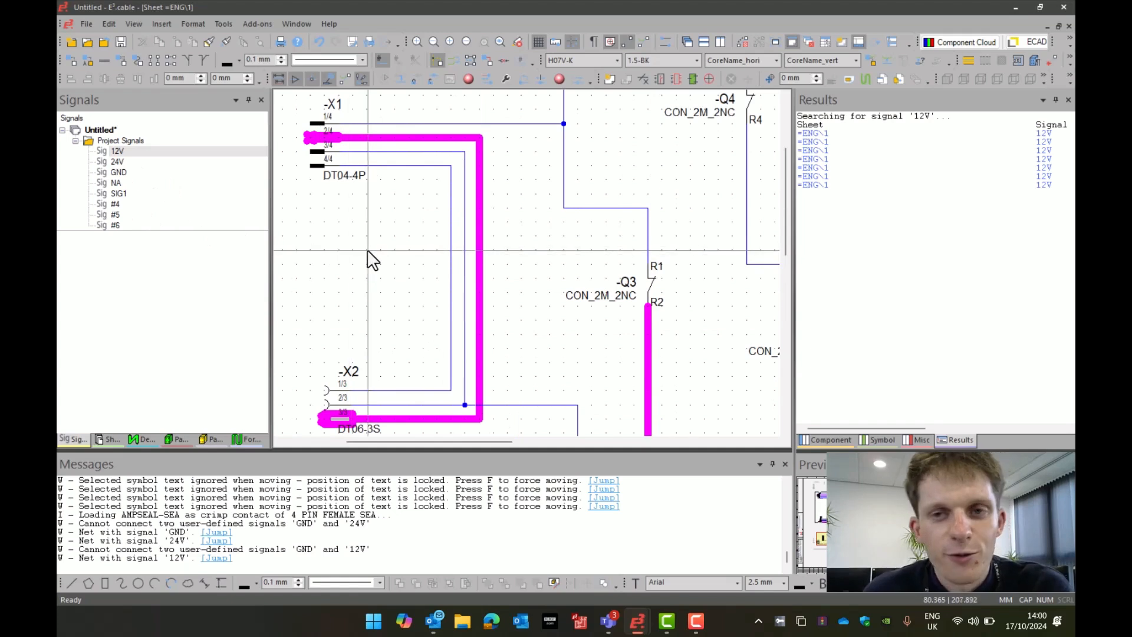
{"action": "left_click", "coordinate": [518, 43]}
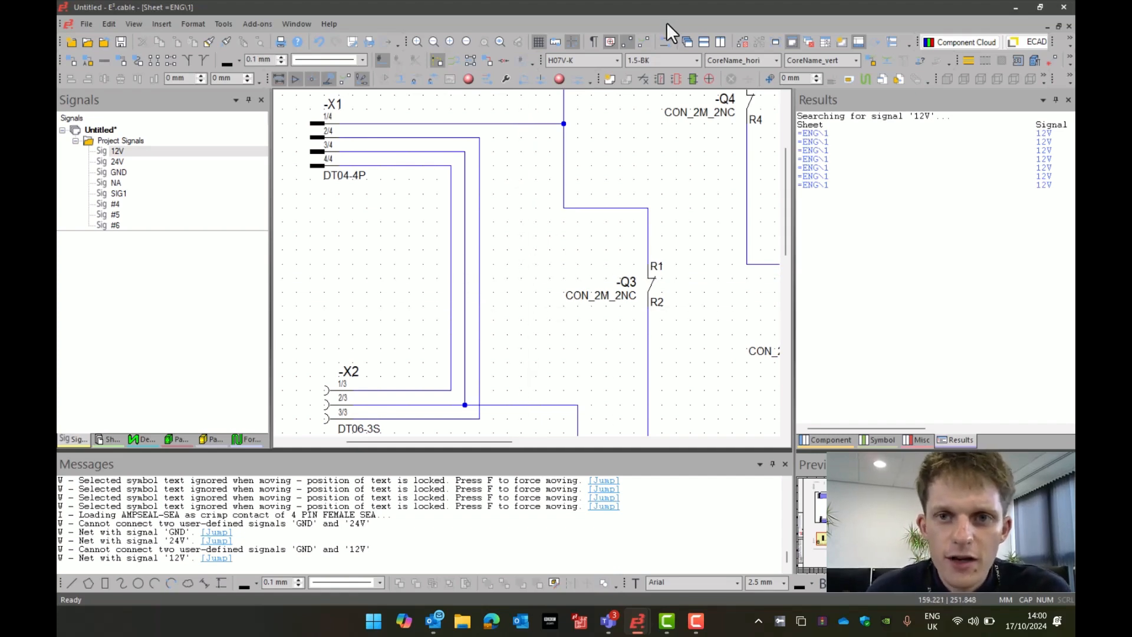
{"action": "key", "text": "F10"}
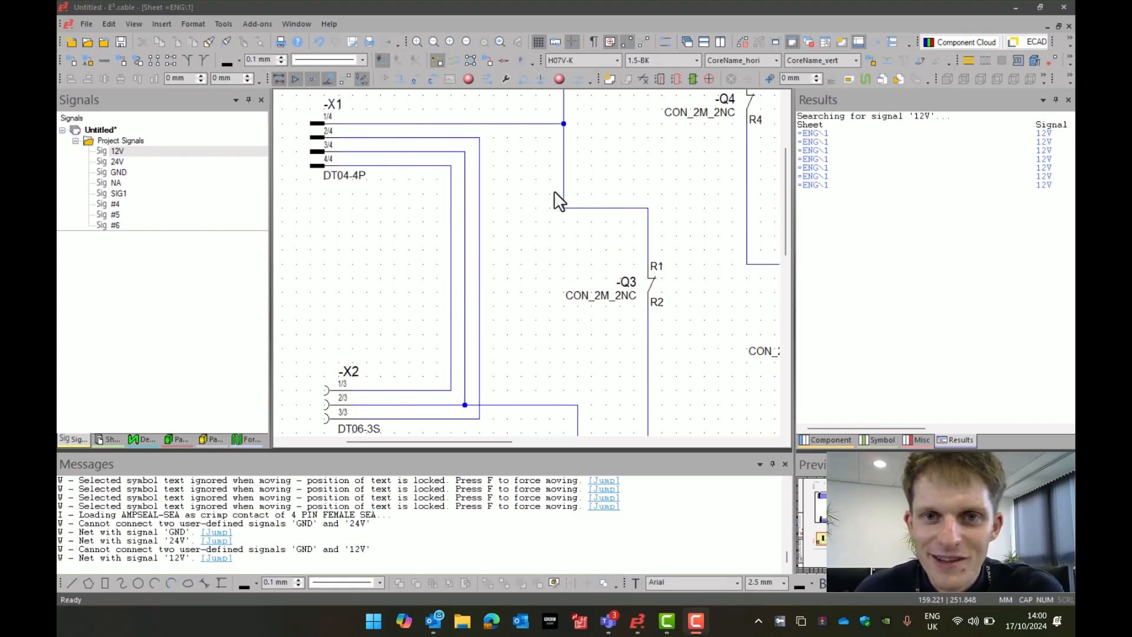
Step: Choose FLRY-B as the default wire group and 1.0-BU as the default wire
{"action": "left_click", "coordinate": [597, 61]}
{"action": "left_click", "coordinate": [593, 115]}
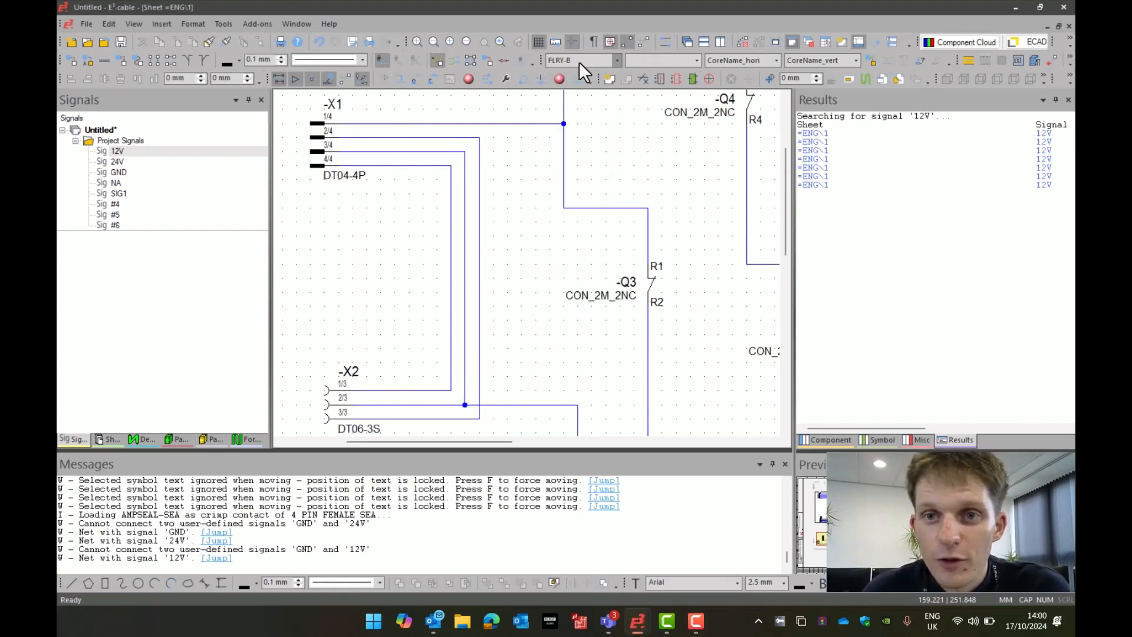
{"action": "left_click", "coordinate": [661, 61]}
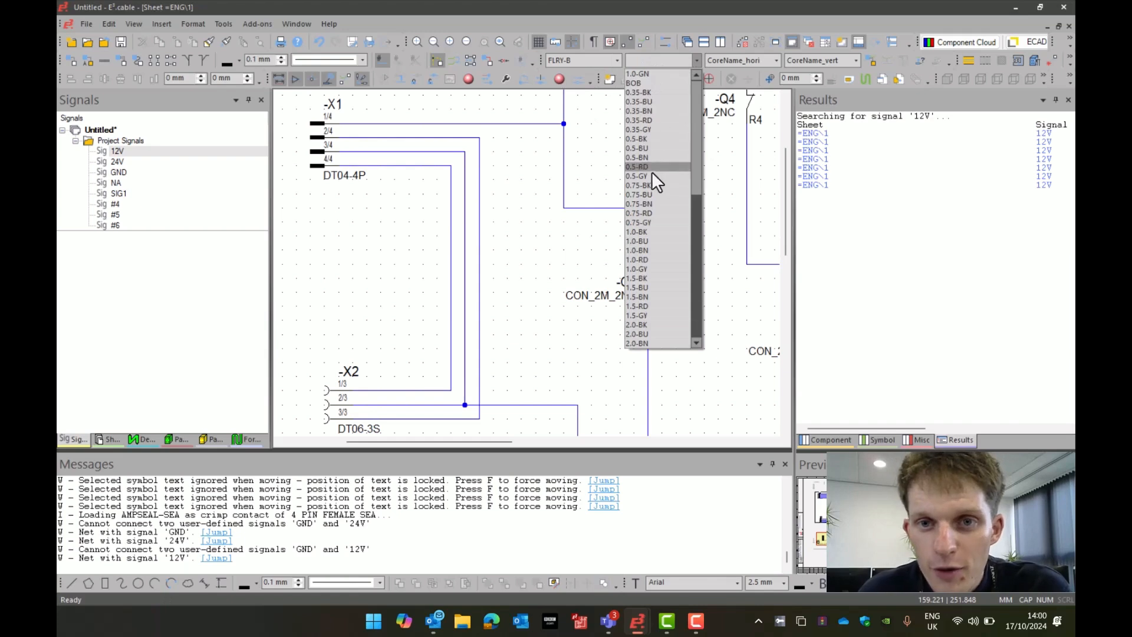
{"action": "right_click", "coordinate": [652, 83]}
{"action": "left_click", "coordinate": [636, 95]}
{"action": "left_click", "coordinate": [657, 64]}
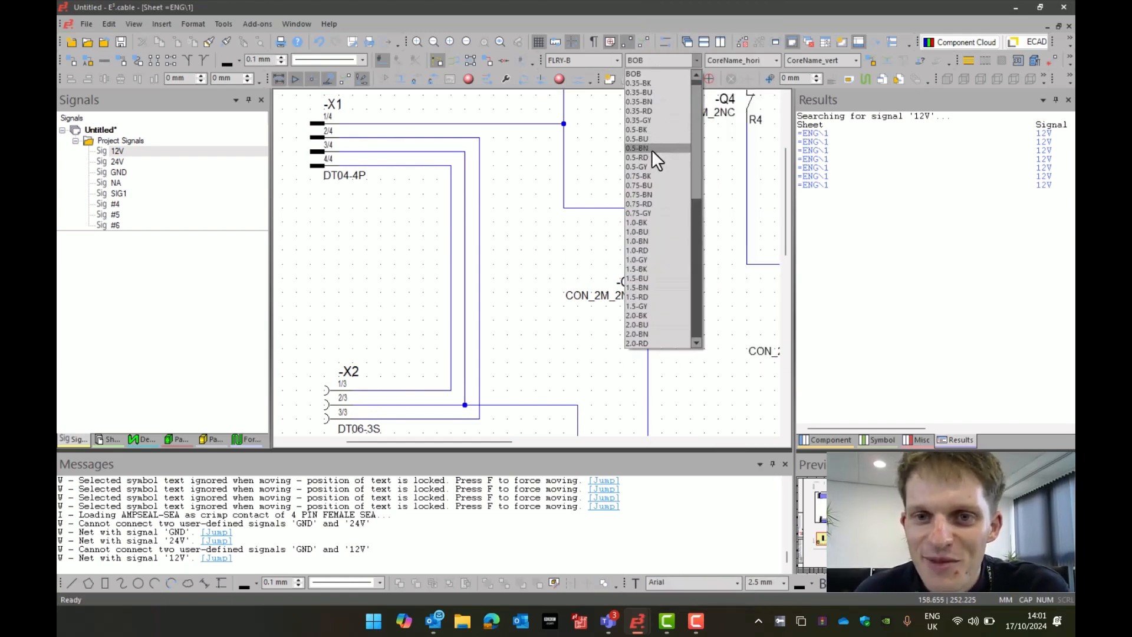
{"action": "left_click", "coordinate": [650, 232]}
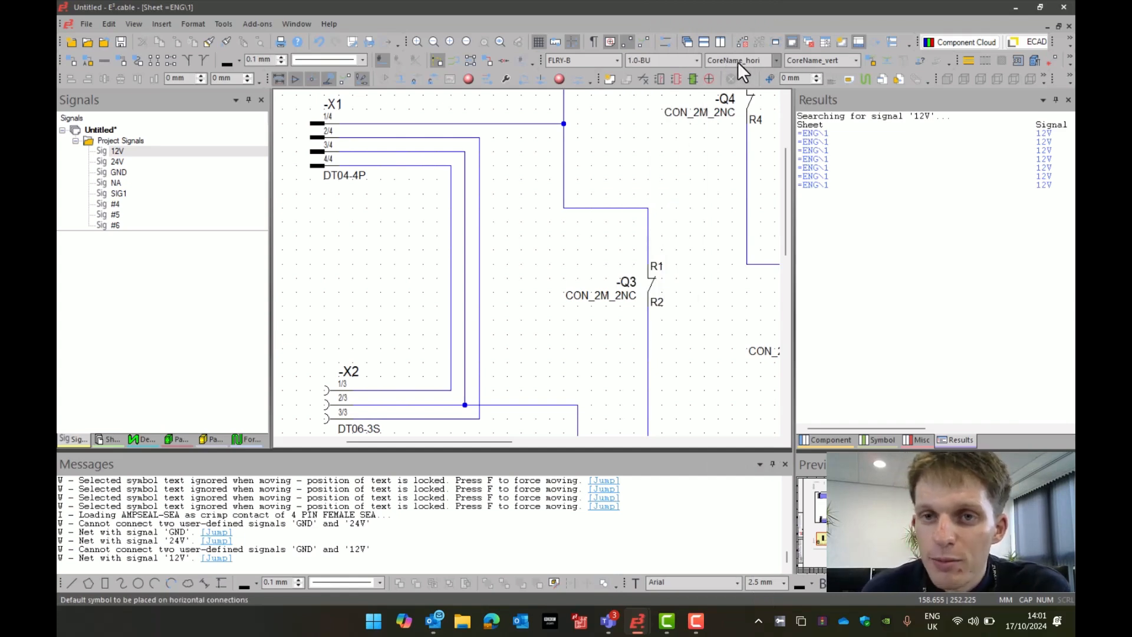
Step: Set the default symbols for horizontal and vertical connections to the matching CoreTypeAndCore variants
{"action": "left_click", "coordinate": [760, 60]}
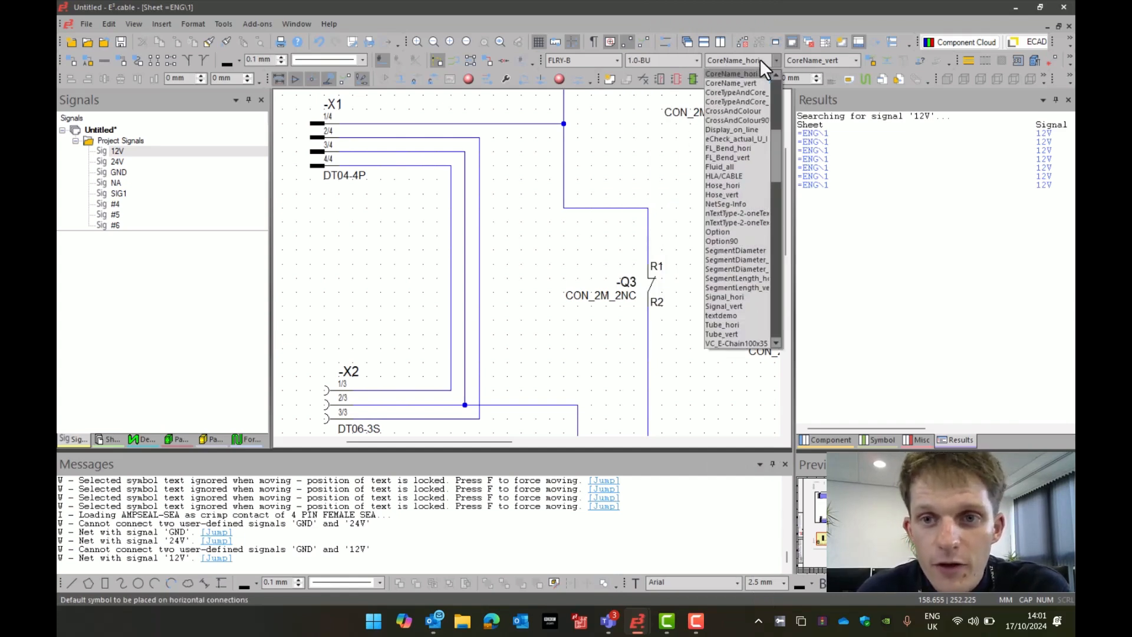
{"action": "left_click", "coordinate": [745, 93]}
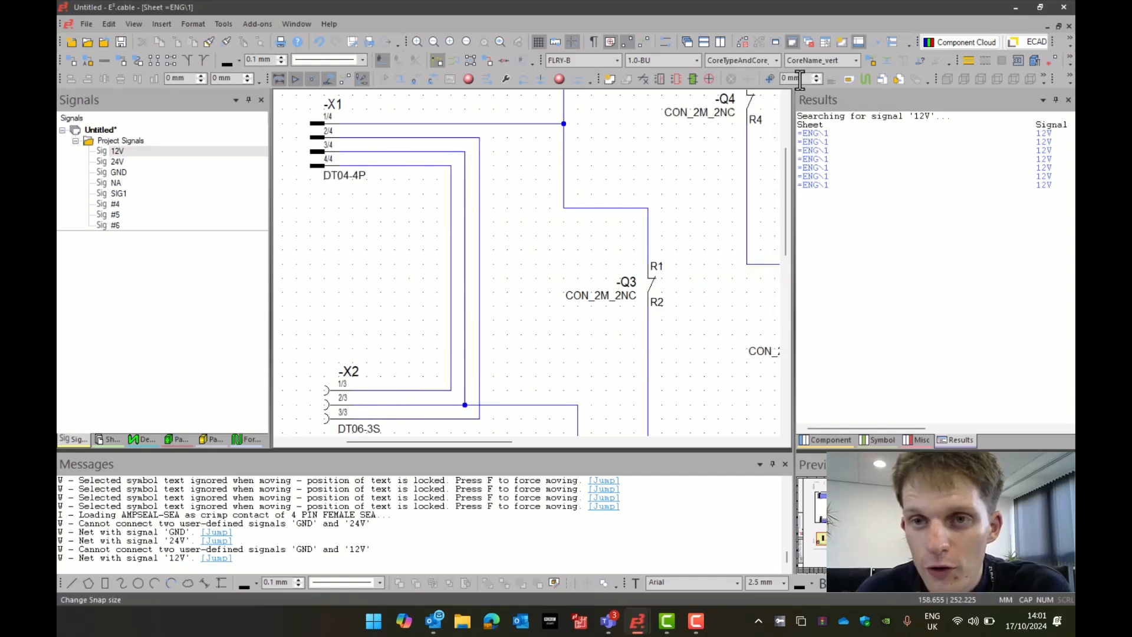
{"action": "left_click", "coordinate": [801, 64]}
{"action": "left_click", "coordinate": [799, 92]}
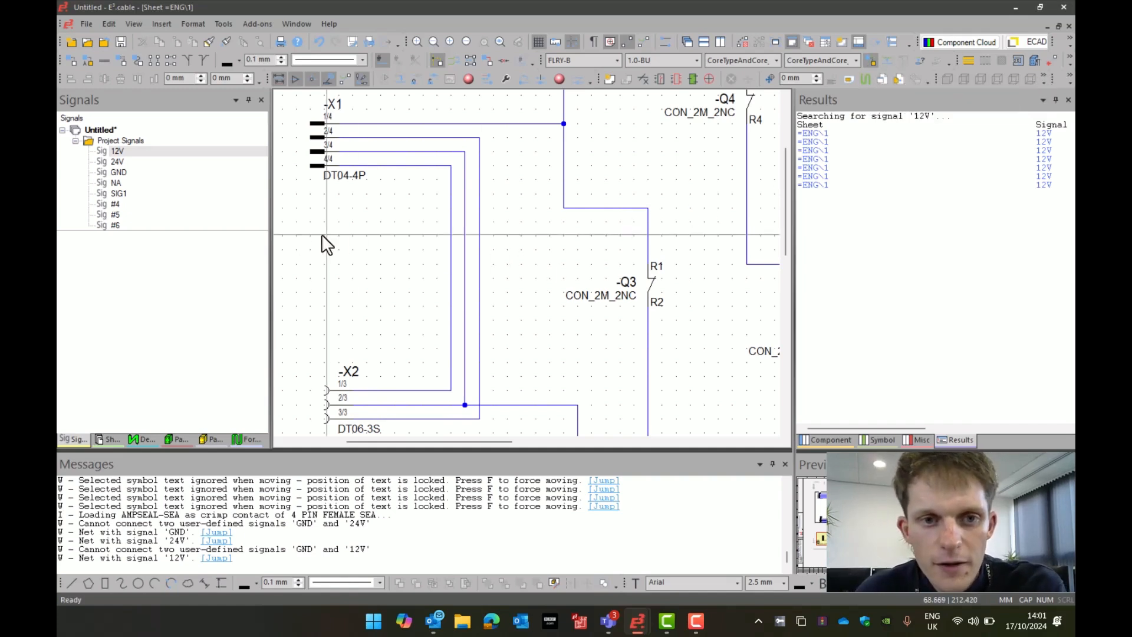
Step: Draw a short horizontal test connection with the default wire in the empty area below X1, and undo it
{"action": "left_click_drag", "start_coordinate": [355, 237], "coordinate": [394, 236]}
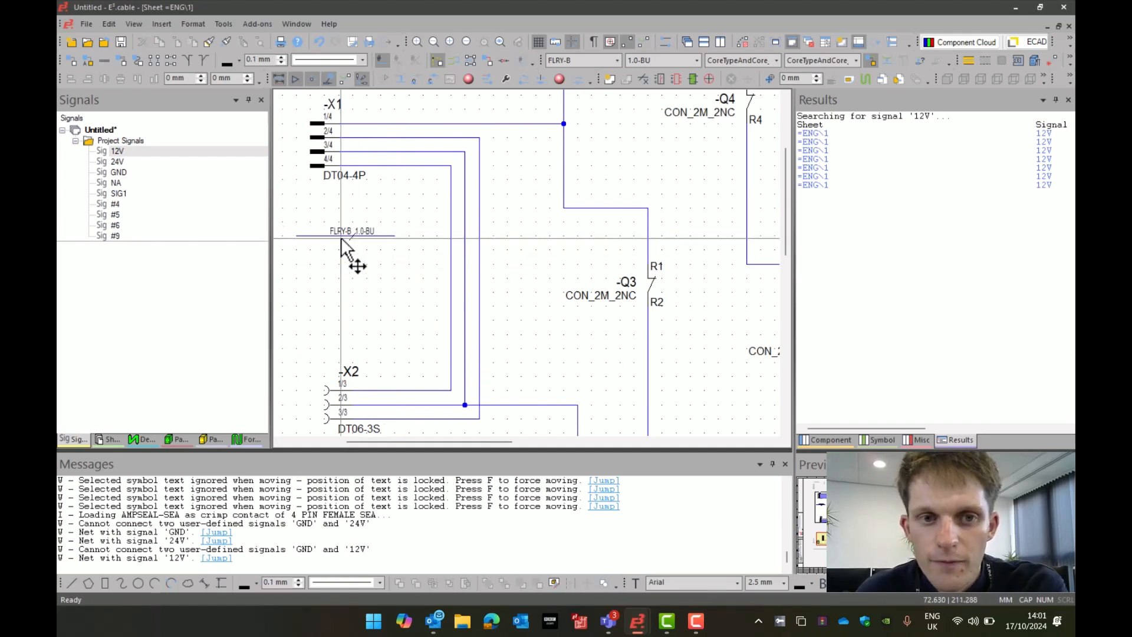
{"action": "key", "text": "ctrl+z"}
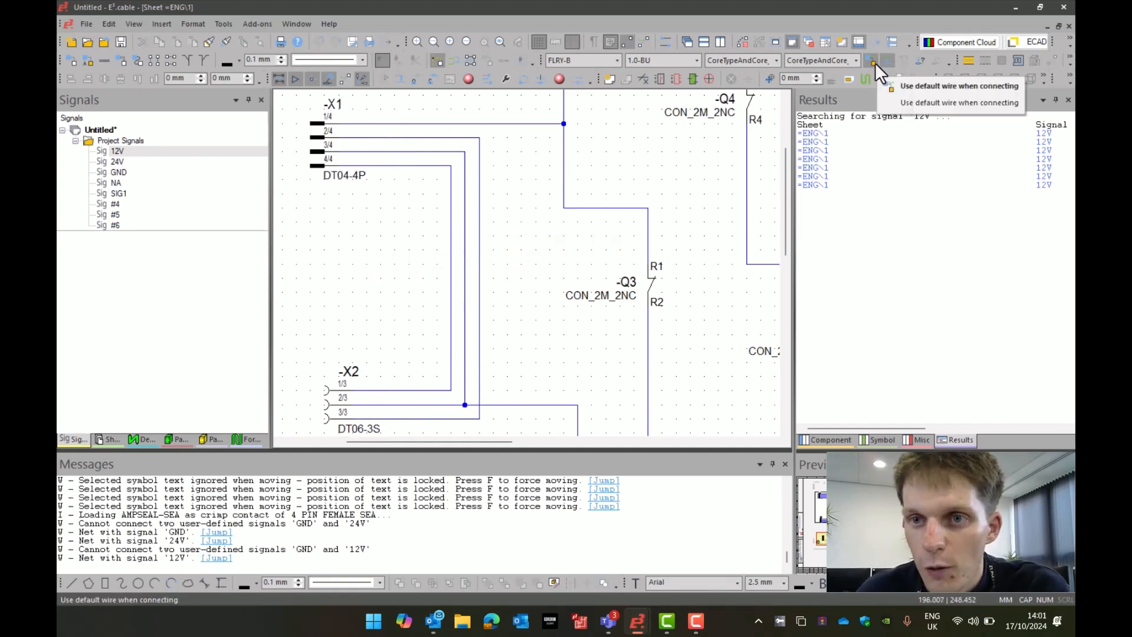
Step: Try assigning the default wire to the existing connection at pin 2 of X1
{"action": "left_click", "coordinate": [889, 61]}
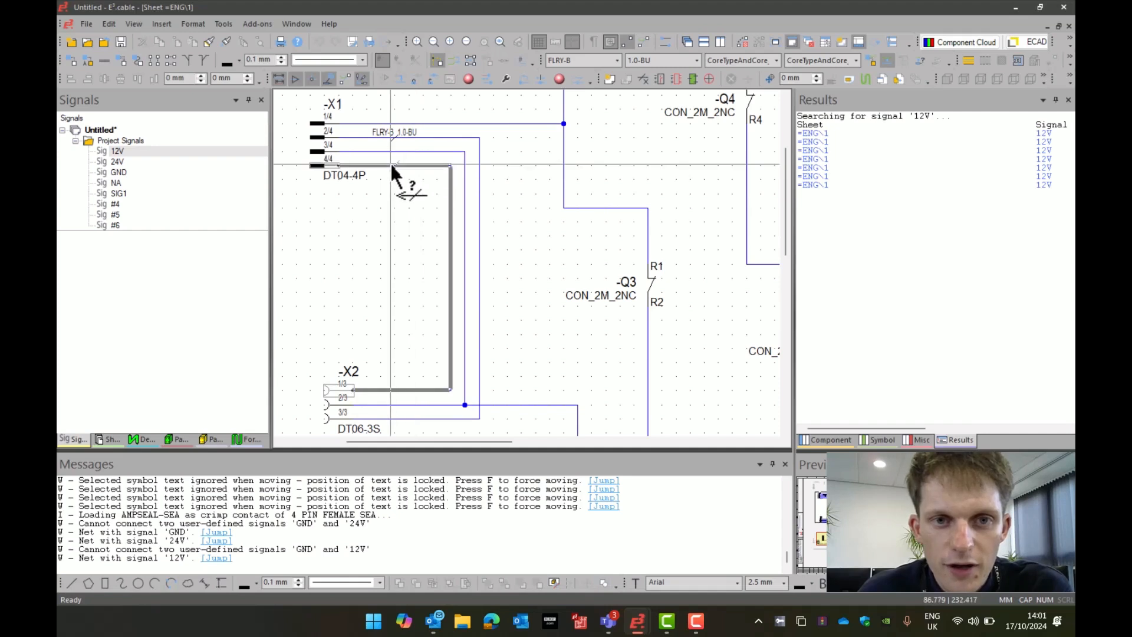
{"action": "scroll", "coordinate": [529, 306], "scroll_direction": "down", "scroll_amount": 1}
{"action": "scroll", "coordinate": [526, 295], "scroll_direction": "up", "scroll_amount": 2}
{"action": "scroll", "coordinate": [522, 285], "scroll_direction": "down", "scroll_amount": 1}
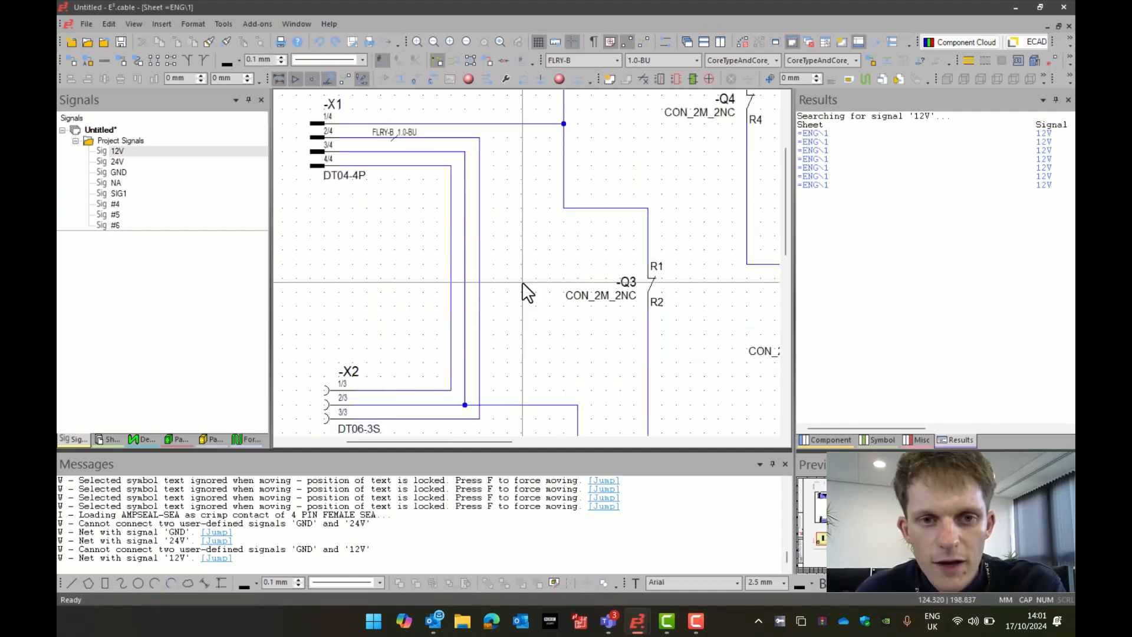
Step: Change the junction dot on the wire from pin 1 of X1 into an angled, directional branch
{"action": "scroll", "coordinate": [534, 188], "scroll_direction": "up", "scroll_amount": 1}
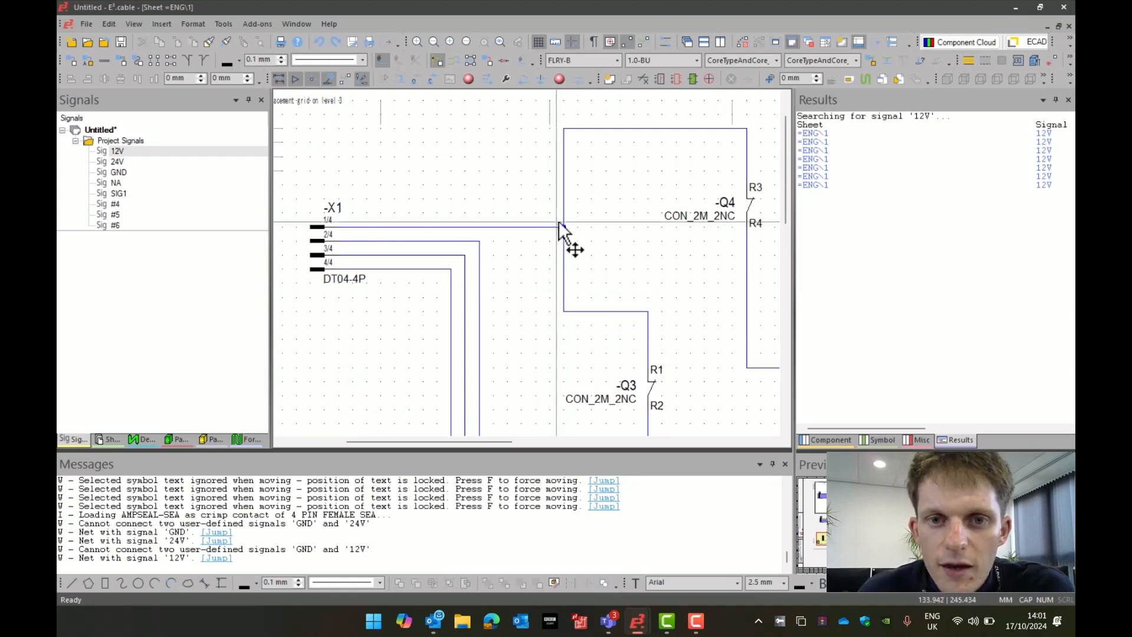
{"action": "left_click", "coordinate": [202, 60]}
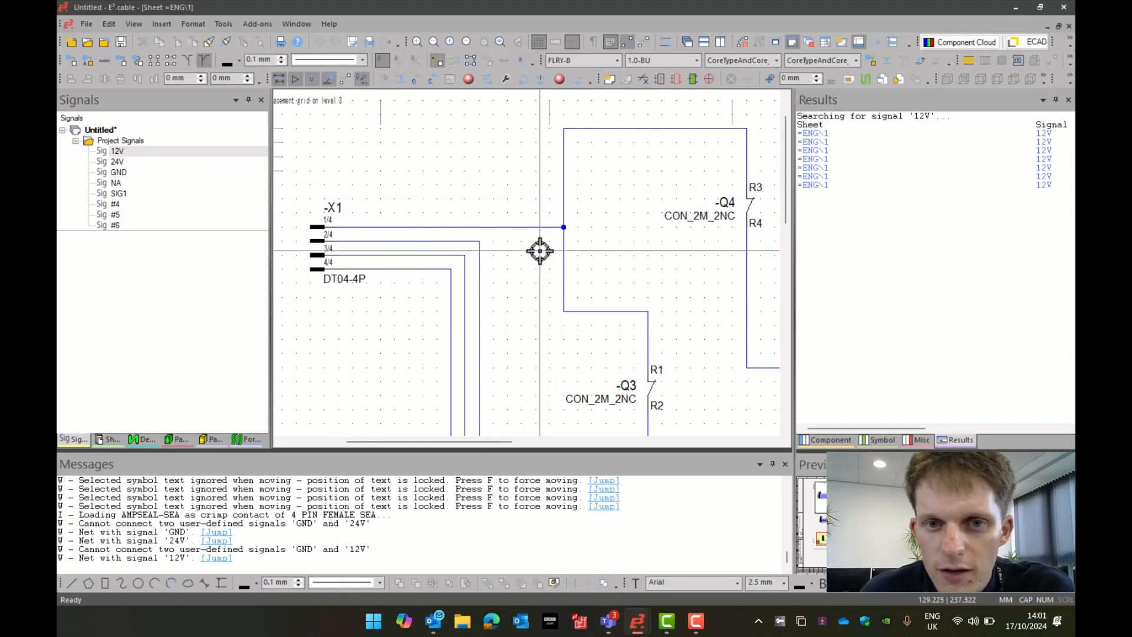
{"action": "left_click", "coordinate": [554, 230]}
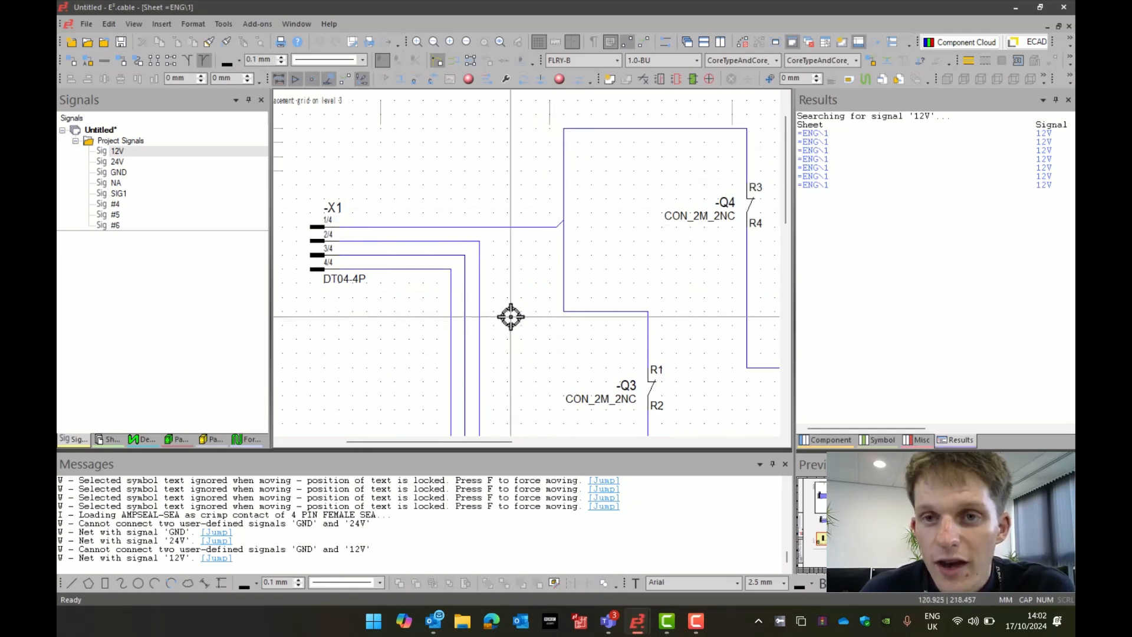
Step: Place a Splice-2.5 component from the Splice library folder on the junction of the wire from pin 2 of X2
{"action": "scroll", "coordinate": [512, 318], "scroll_direction": "down", "scroll_amount": 4}
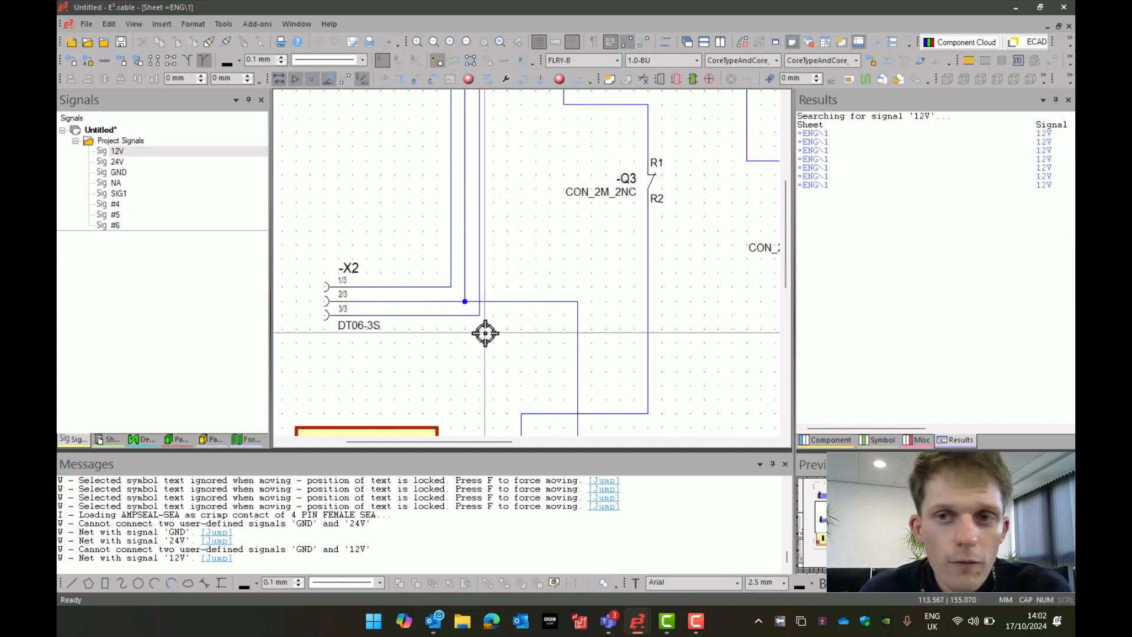
{"action": "left_click", "coordinate": [824, 440]}
{"action": "left_click_drag", "start_coordinate": [823, 440], "coordinate": [1016, 242]}
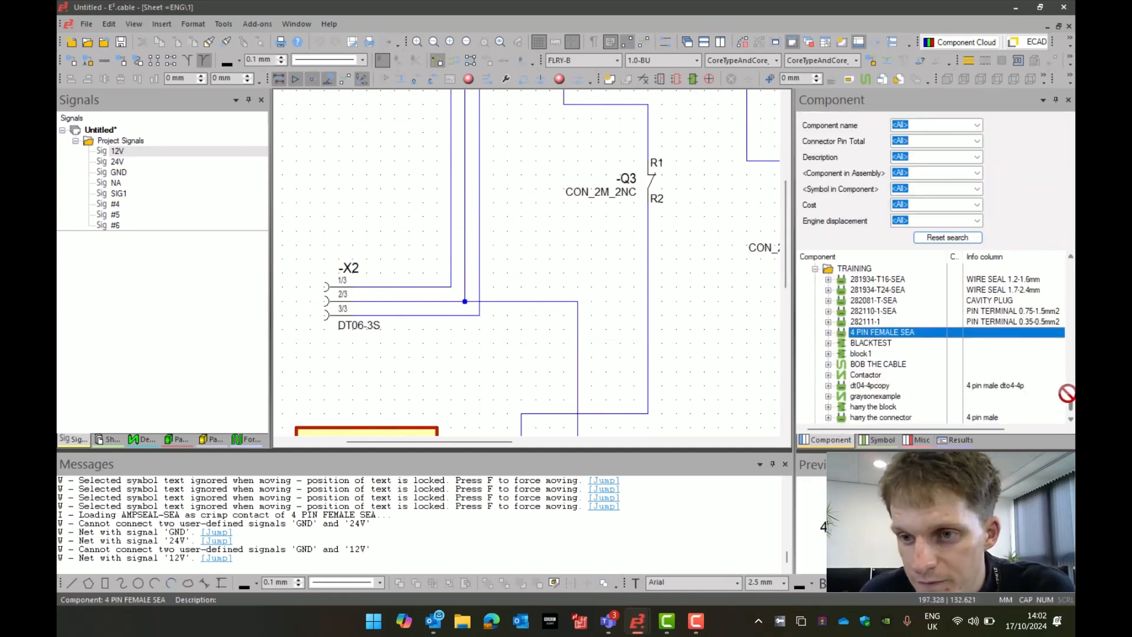
{"action": "left_click_drag", "start_coordinate": [833, 303], "coordinate": [703, 303]}
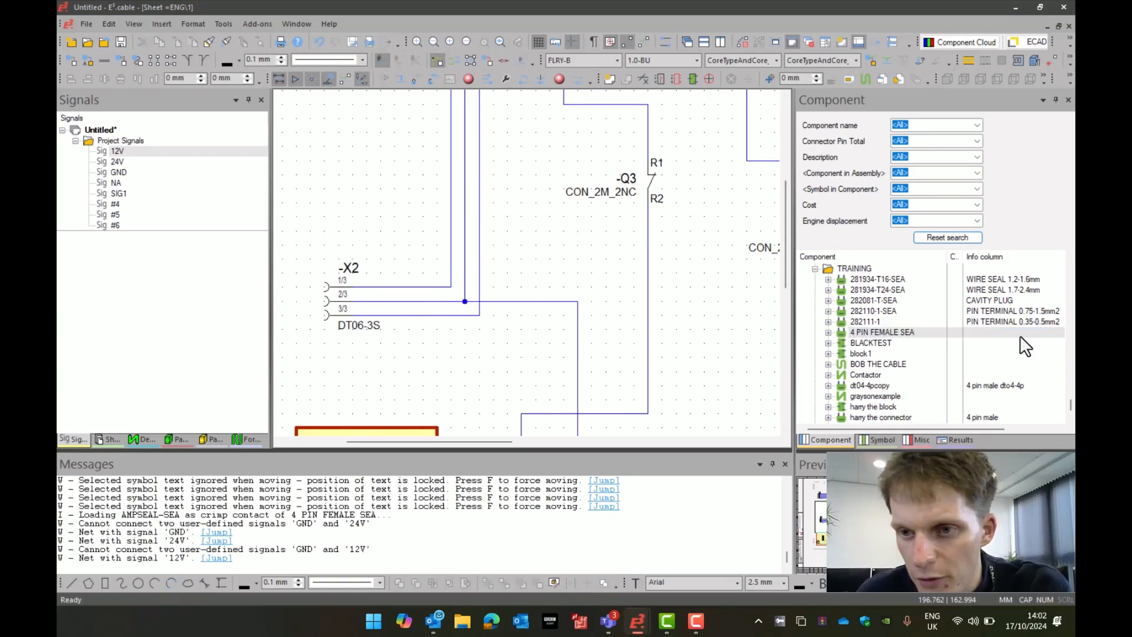
{"action": "left_click_drag", "start_coordinate": [1071, 413], "coordinate": [1071, 292]}
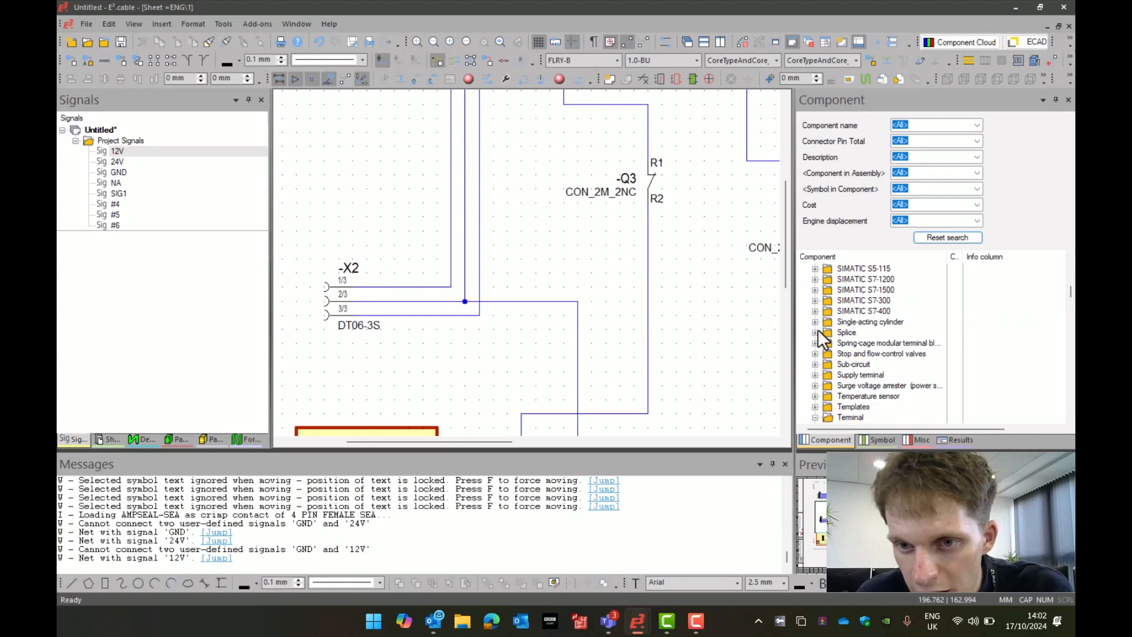
{"action": "left_click", "coordinate": [816, 332]}
{"action": "scroll", "coordinate": [861, 345], "scroll_direction": "down", "scroll_amount": 2}
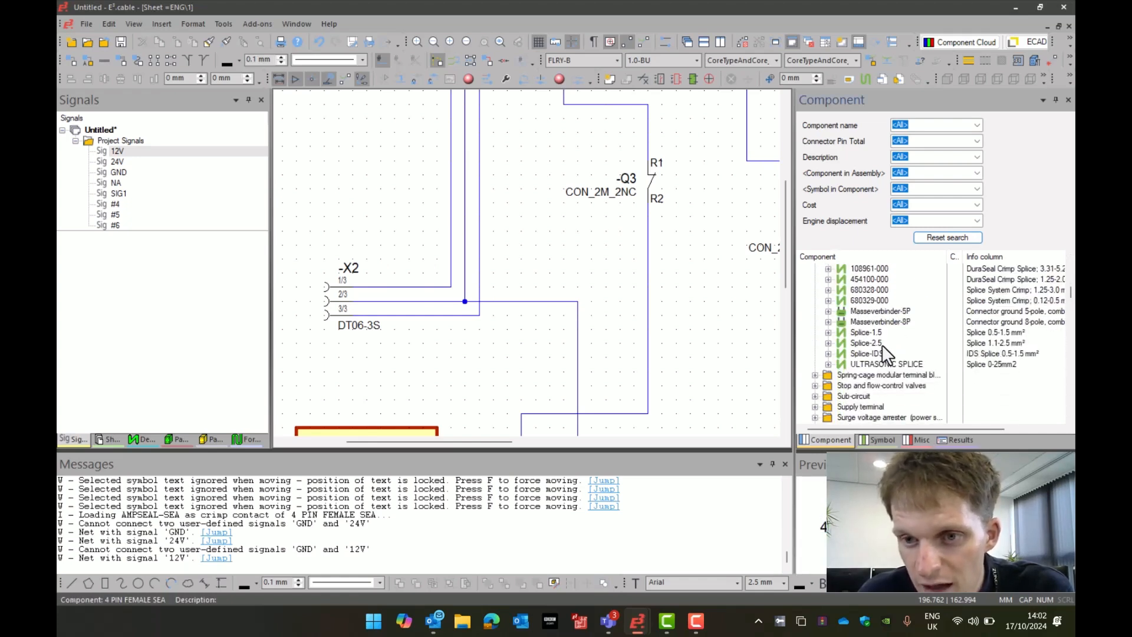
{"action": "left_click_drag", "start_coordinate": [881, 342], "coordinate": [462, 307]}
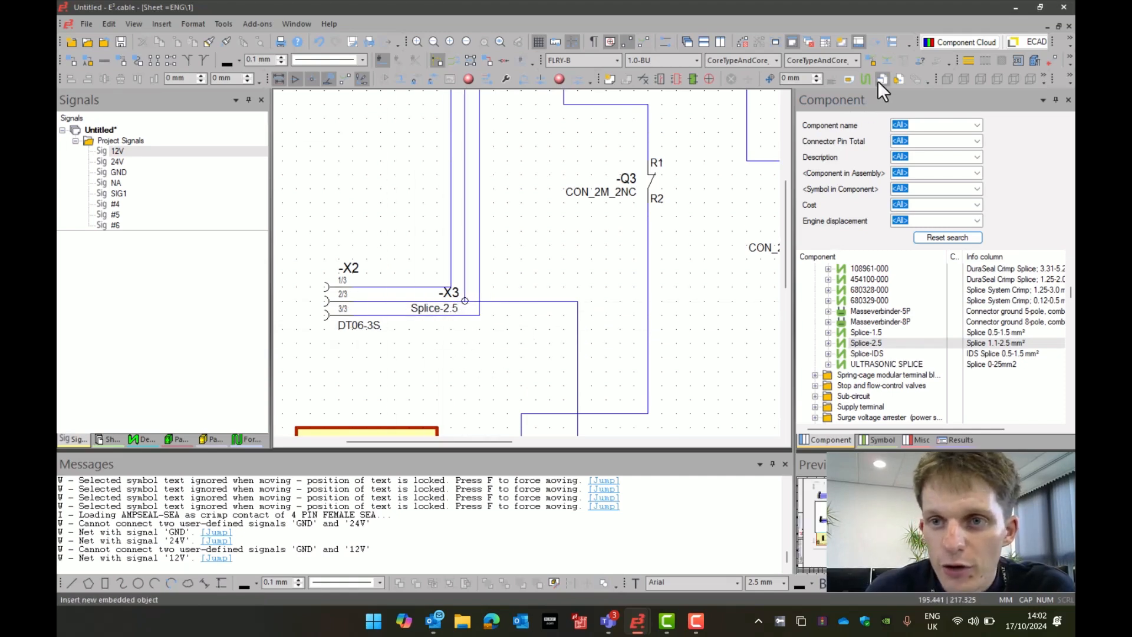
Step: Assign the default wire to all three connections at X2 in one pass
{"action": "left_click", "coordinate": [884, 60]}
{"action": "left_click_drag", "start_coordinate": [389, 227], "coordinate": [387, 366]}
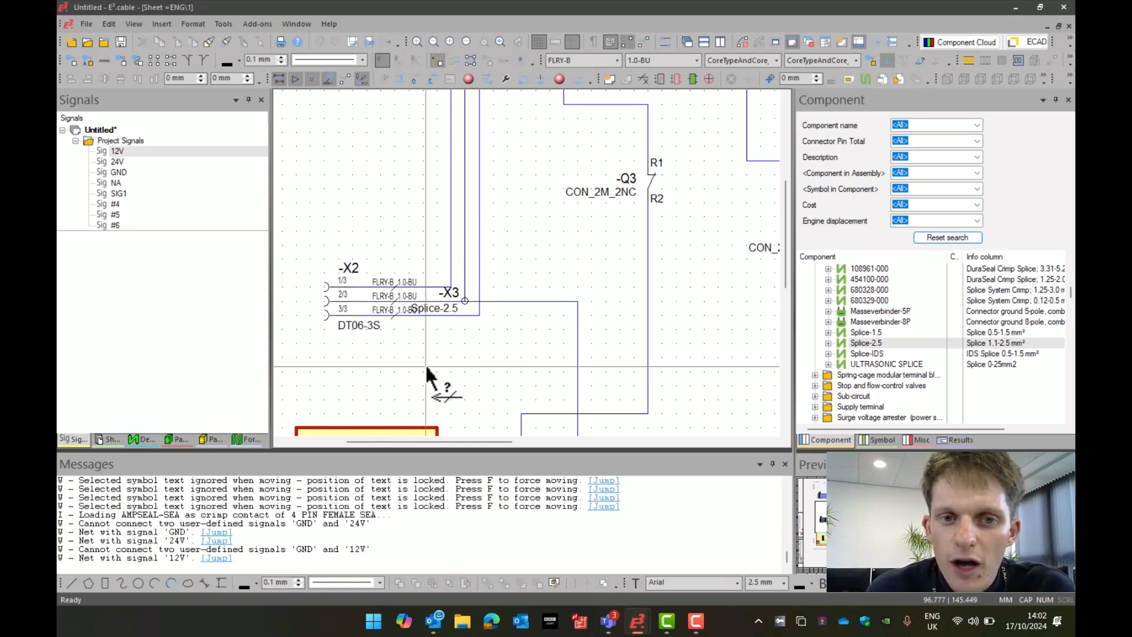
{"action": "key", "text": "Escape"}
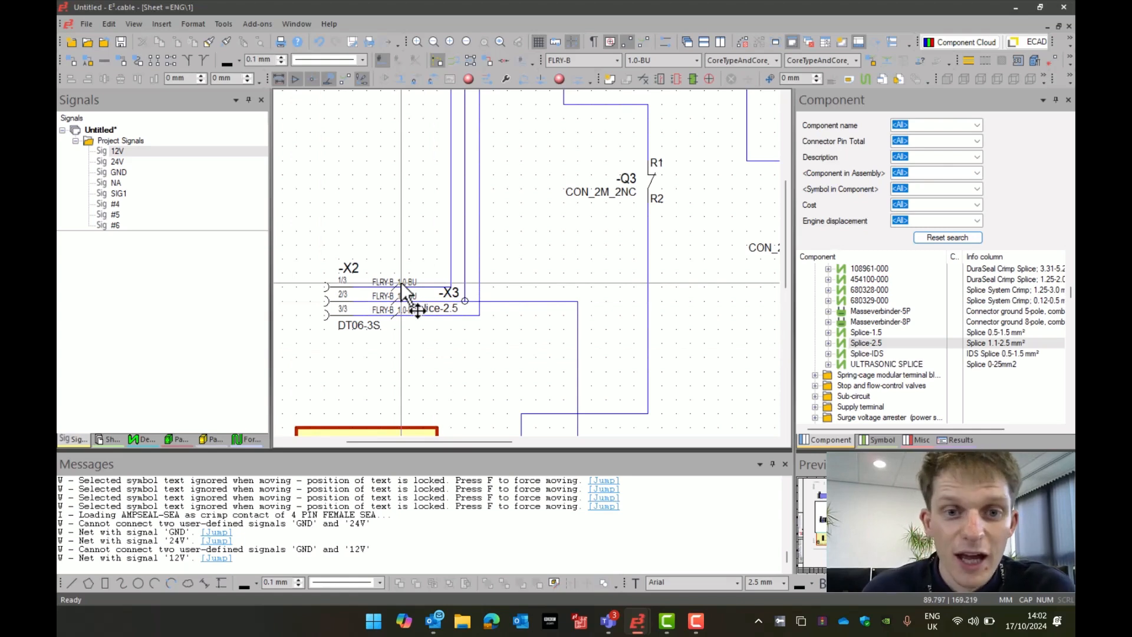
Step: Unconnect the core at pin 2 of X2 and assign an FLRY-B 1.0-BK wire to that connection instead
{"action": "right_click", "coordinate": [334, 305]}
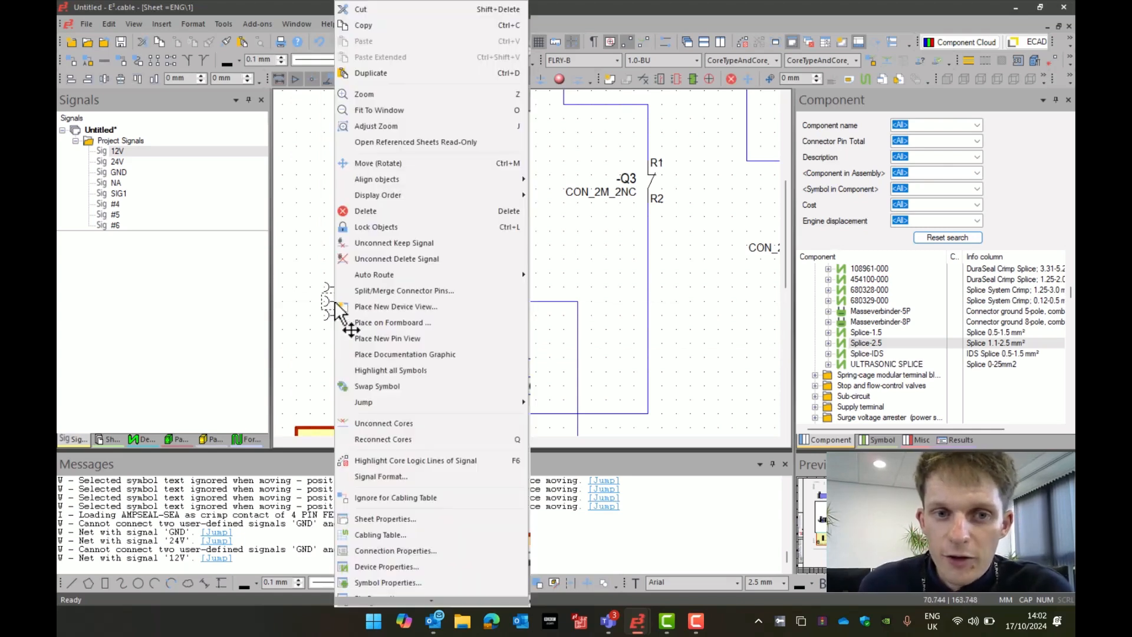
{"action": "left_click", "coordinate": [387, 423]}
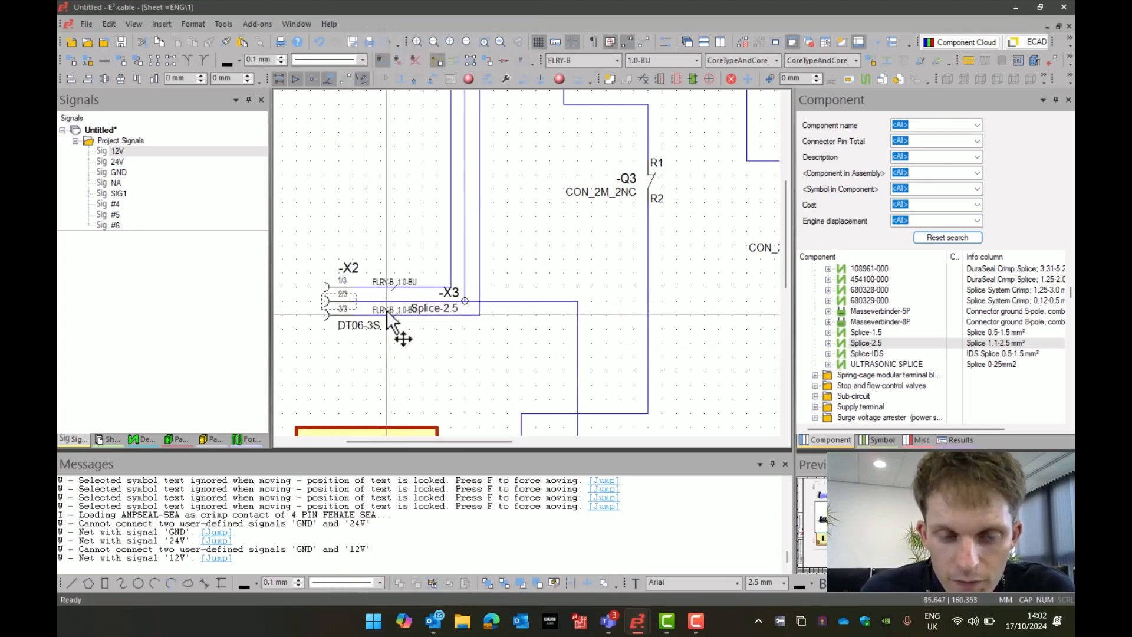
{"action": "left_click", "coordinate": [648, 61]}
{"action": "scroll", "coordinate": [653, 83], "scroll_direction": "up", "scroll_amount": 1}
{"action": "left_click", "coordinate": [652, 93]}
{"action": "left_click", "coordinate": [886, 62]}
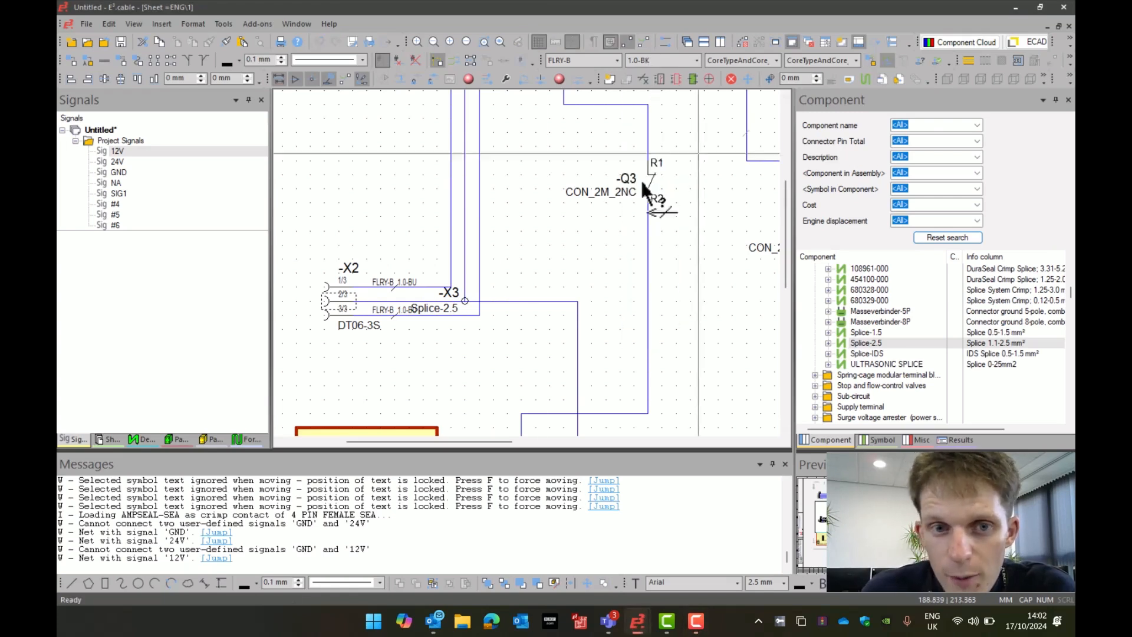
{"action": "left_click", "coordinate": [393, 301]}
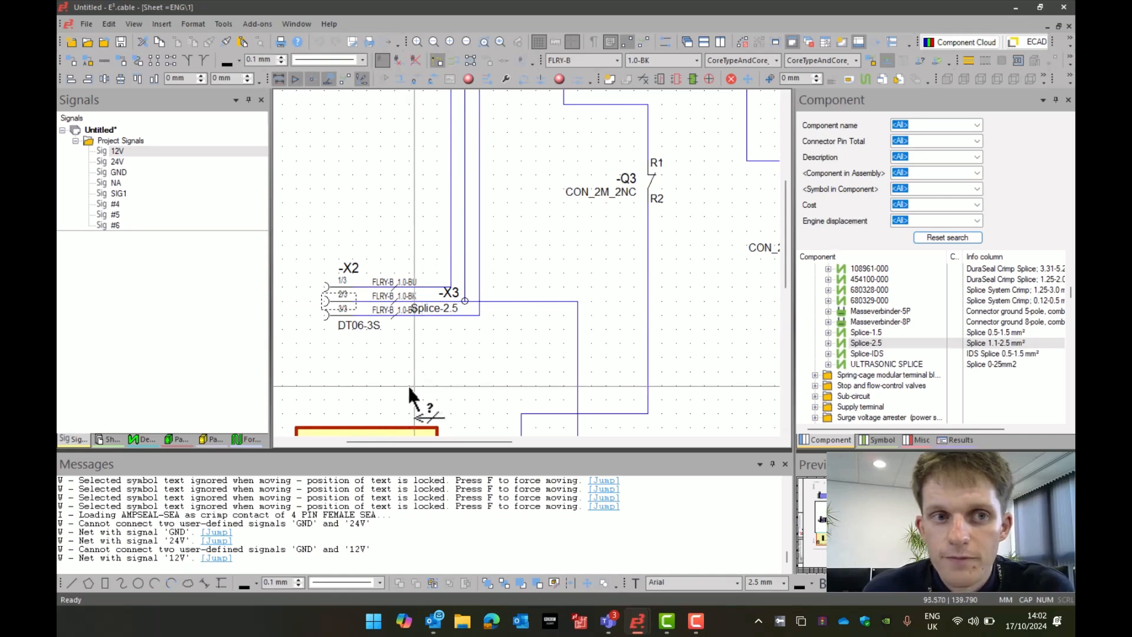
Step: Show the project's device tree and undo the black wire assignment on pin 2 of X2
{"action": "left_click", "coordinate": [141, 439]}
{"action": "left_click", "coordinate": [103, 129]}
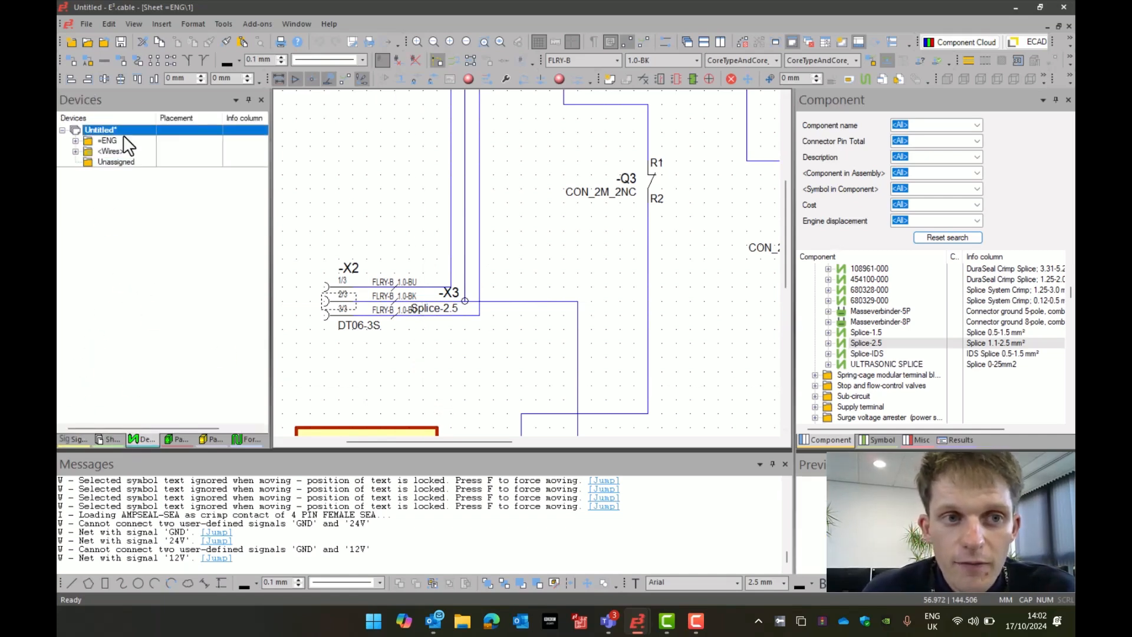
{"action": "left_click", "coordinate": [404, 238]}
{"action": "key", "text": "ctrl+z"}
{"action": "key", "text": "ctrl+y"}
Step: Select the three pins of X2 and open the wire information table in their connection properties
{"action": "left_click_drag", "start_coordinate": [303, 234], "coordinate": [382, 340]}
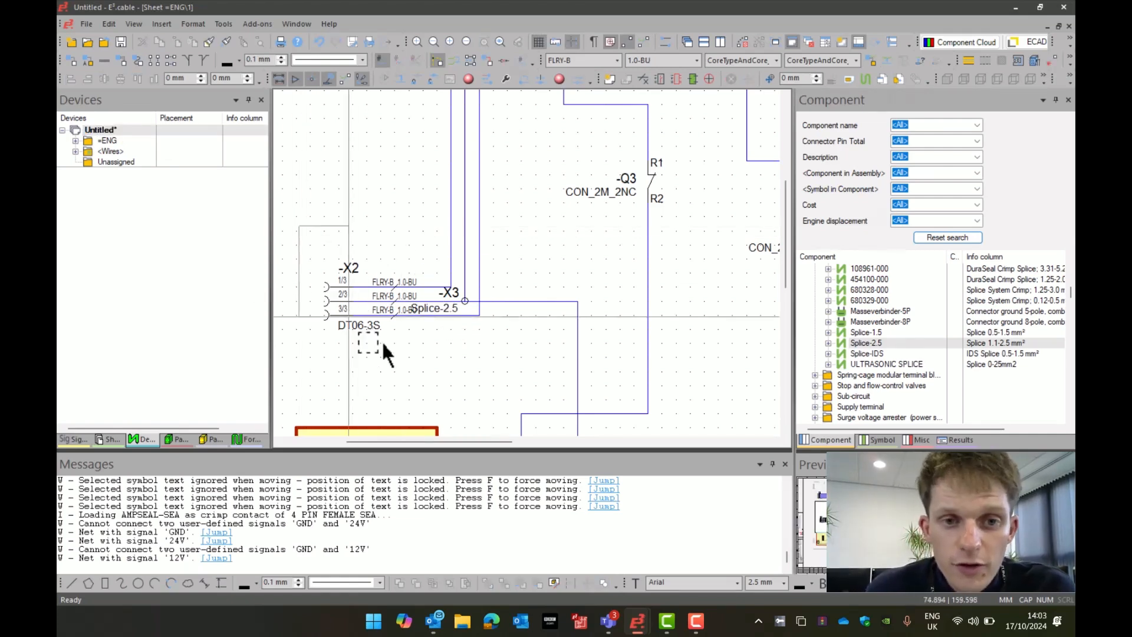
{"action": "right_click", "coordinate": [347, 341]}
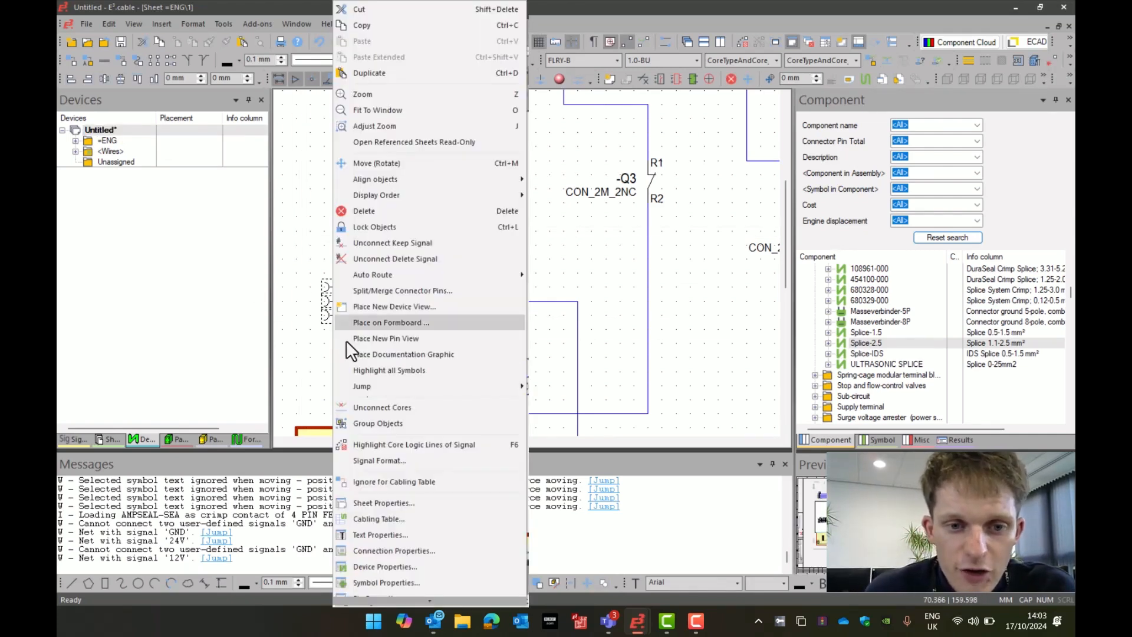
{"action": "left_click", "coordinate": [384, 553]}
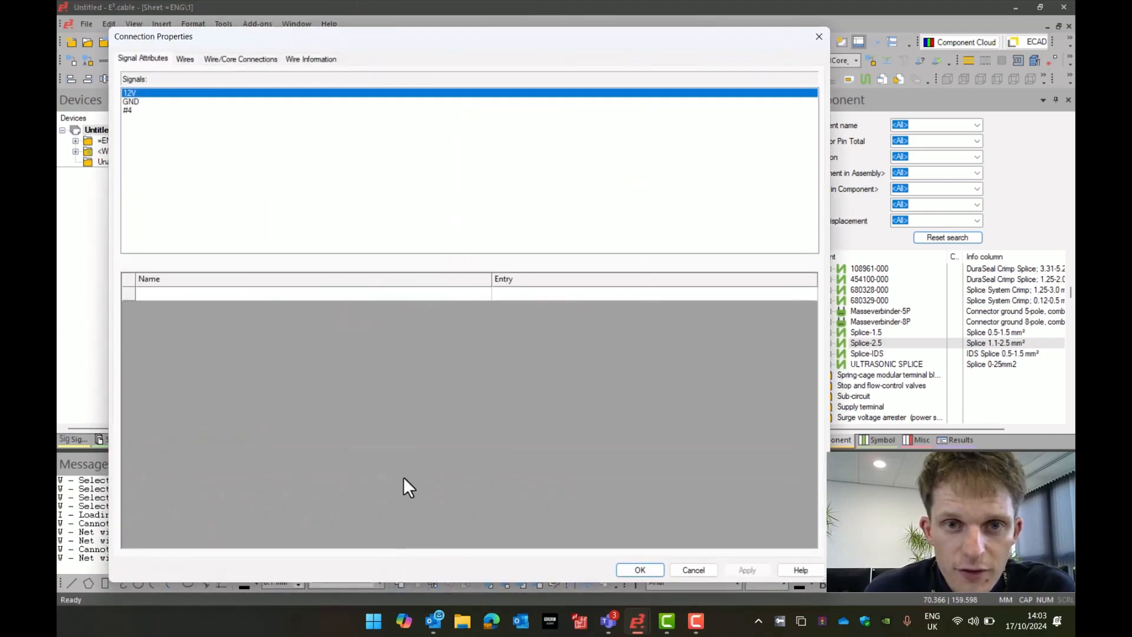
{"action": "left_click", "coordinate": [186, 59]}
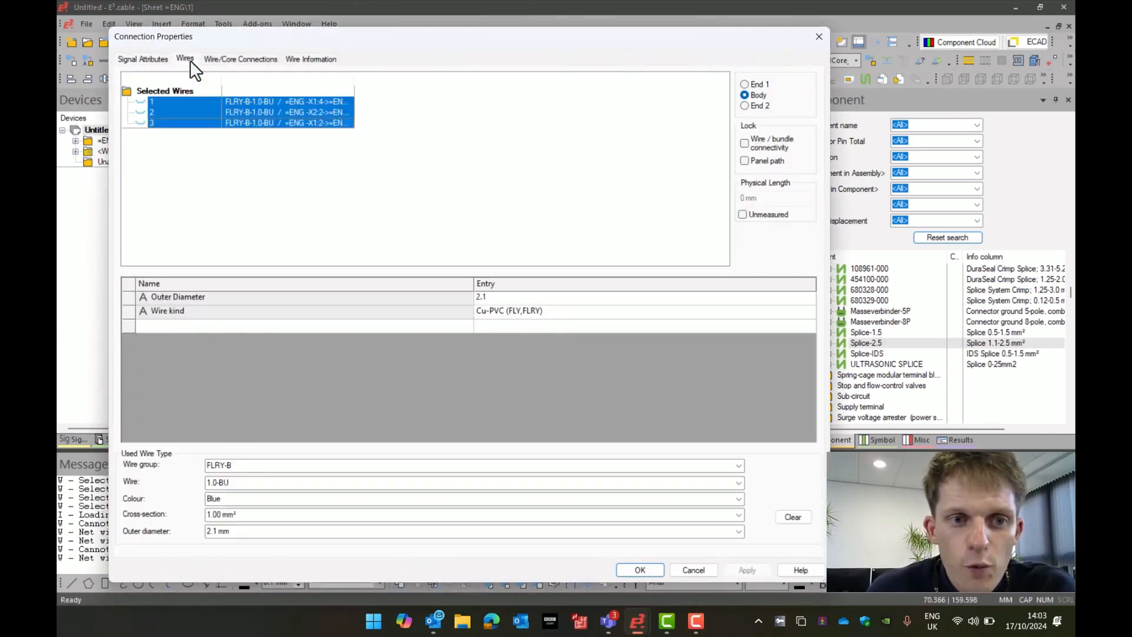
{"action": "left_click", "coordinate": [249, 60]}
{"action": "left_click", "coordinate": [316, 58]}
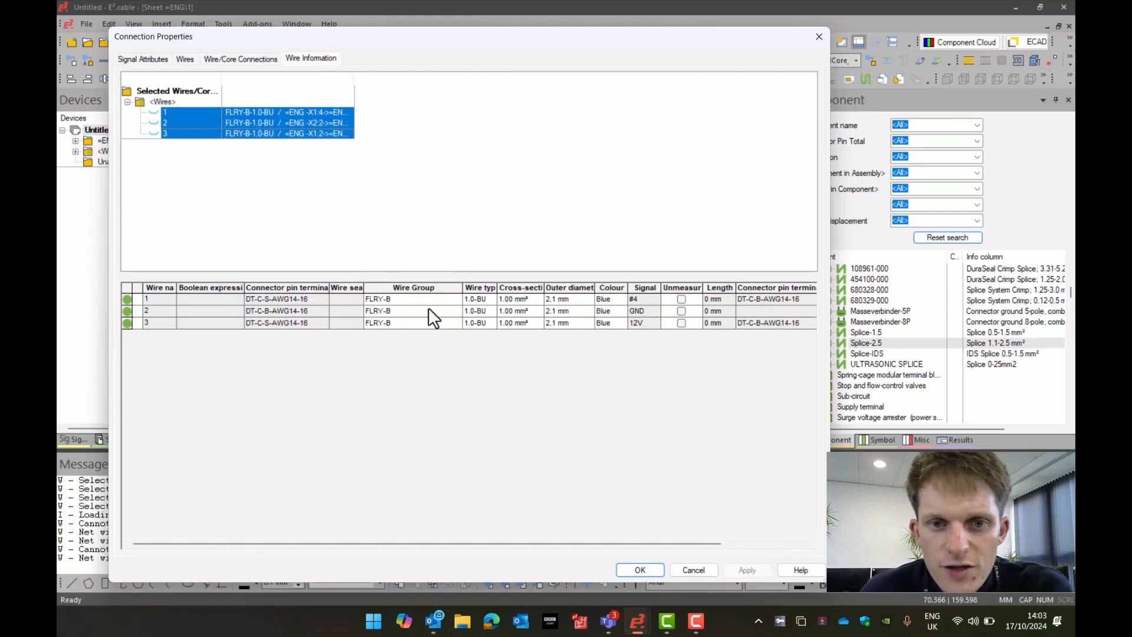
Step: List the wire types available for wire 2 in the wire information table without changing its type
{"action": "left_click", "coordinate": [490, 311]}
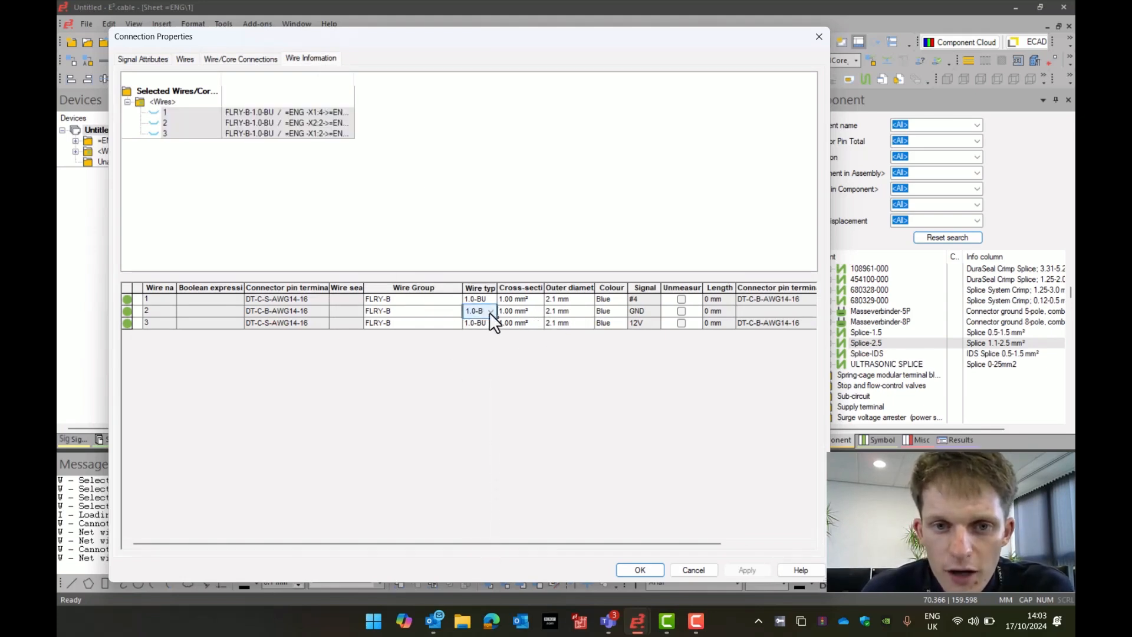
{"action": "left_click", "coordinate": [490, 312]}
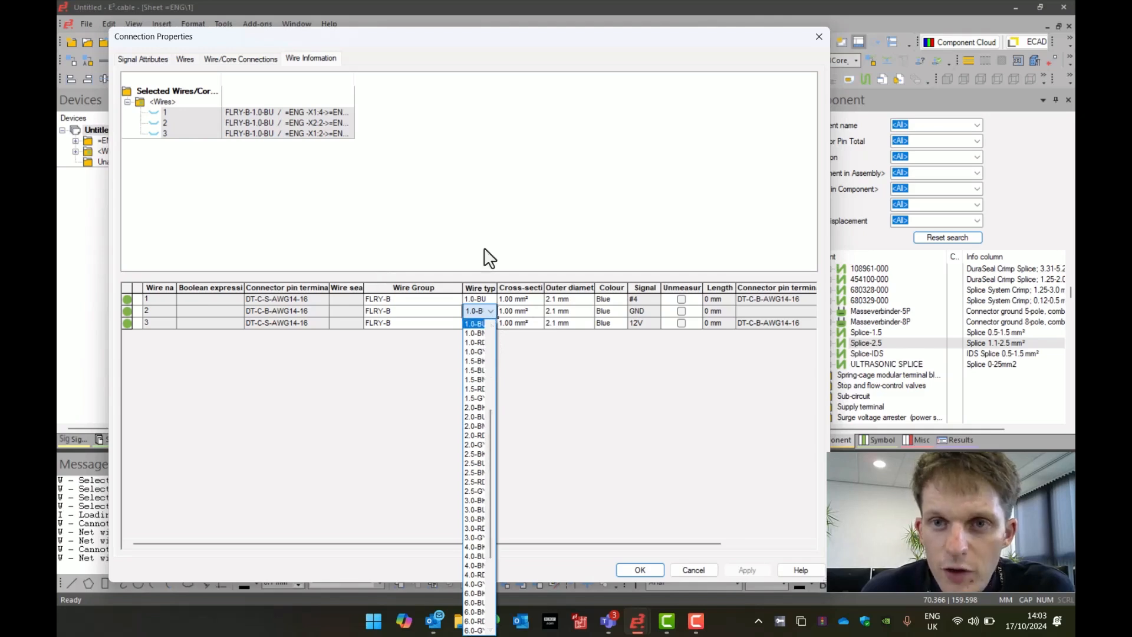
{"action": "left_click", "coordinate": [472, 216]}
Step: Examine the used wire type of wires 1 and 2 individually and of all three wires together, and close the connection properties
{"action": "left_click", "coordinate": [185, 59]}
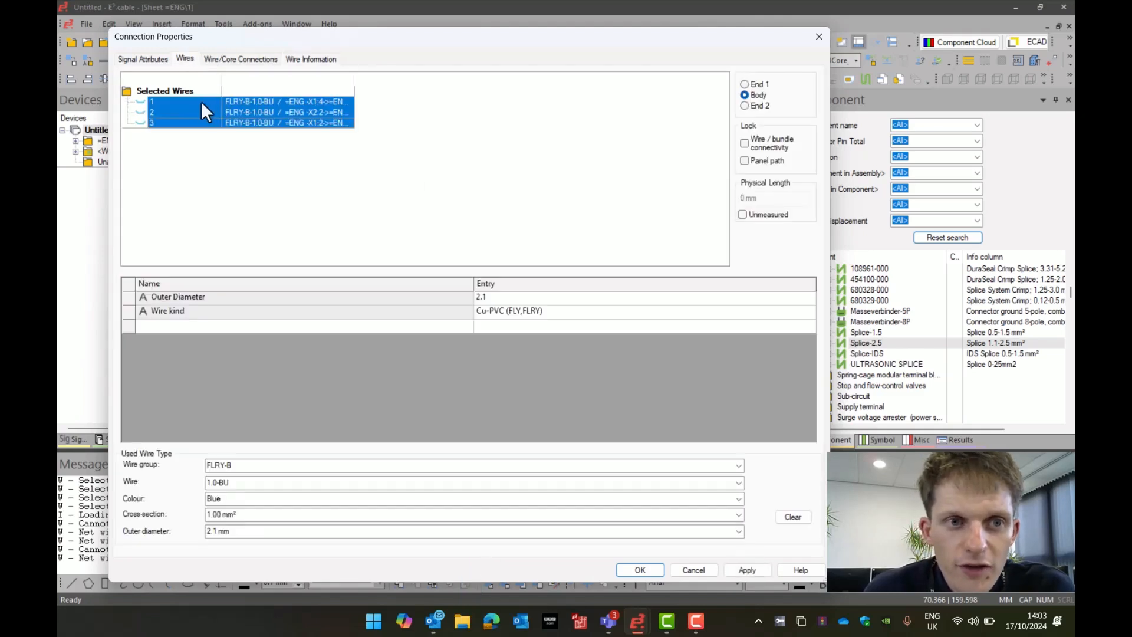
{"action": "left_click", "coordinate": [200, 102]}
{"action": "left_click", "coordinate": [183, 112]}
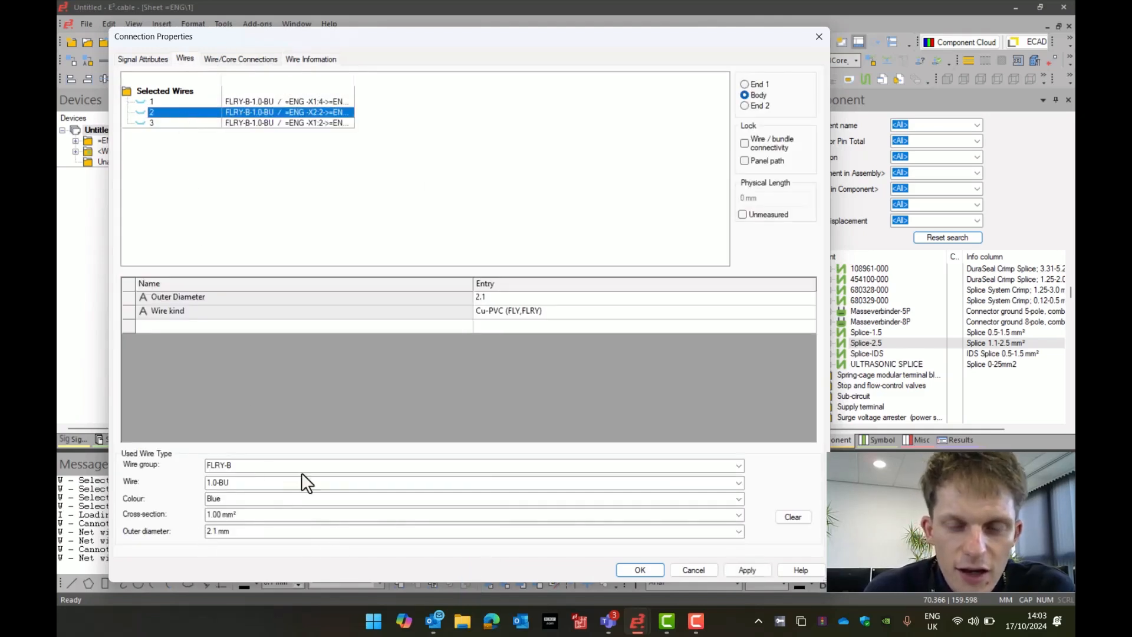
{"action": "left_click", "coordinate": [193, 102]}
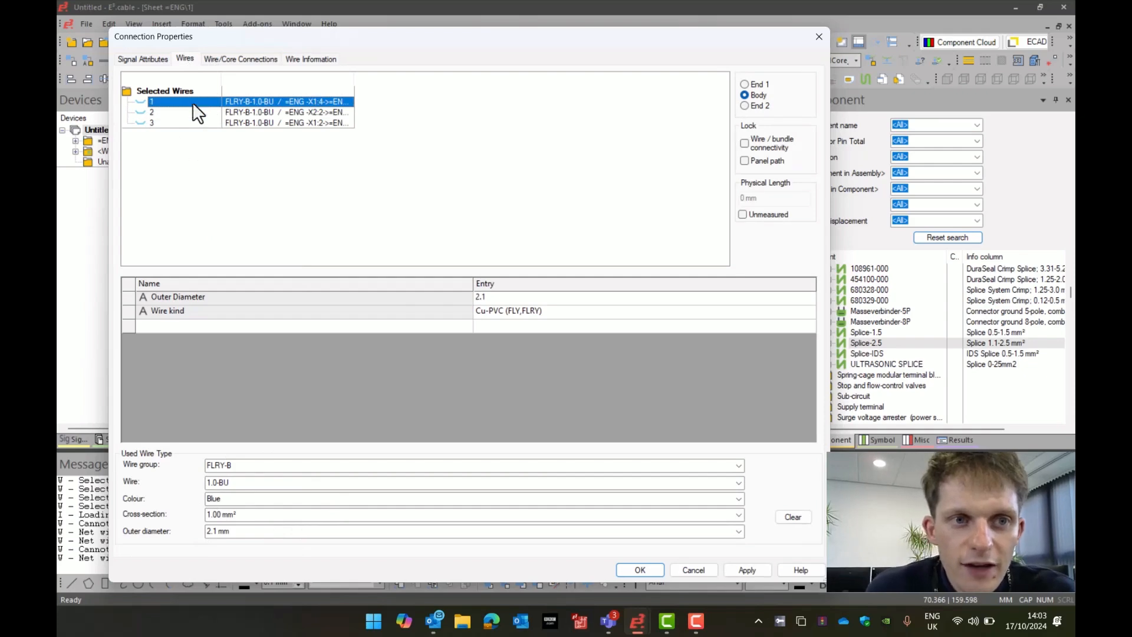
{"action": "left_click", "coordinate": [190, 122], "text": "ctrl"}
{"action": "left_click", "coordinate": [187, 112], "text": "ctrl"}
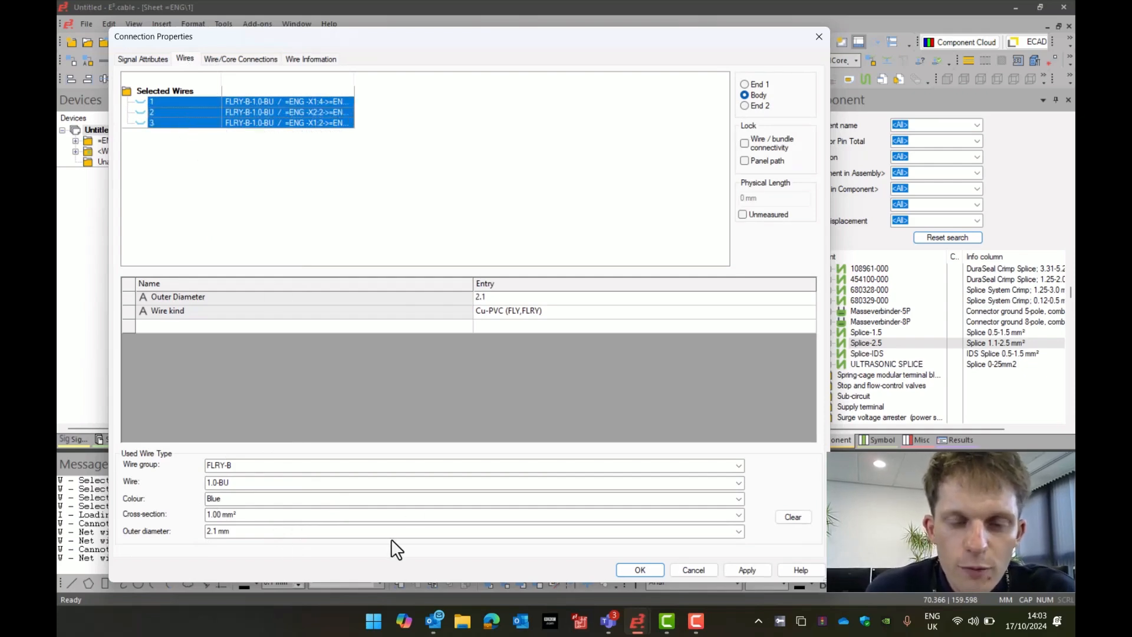
{"action": "left_click_drag", "start_coordinate": [415, 42], "coordinate": [388, 137]}
{"action": "left_click", "coordinate": [790, 132]}
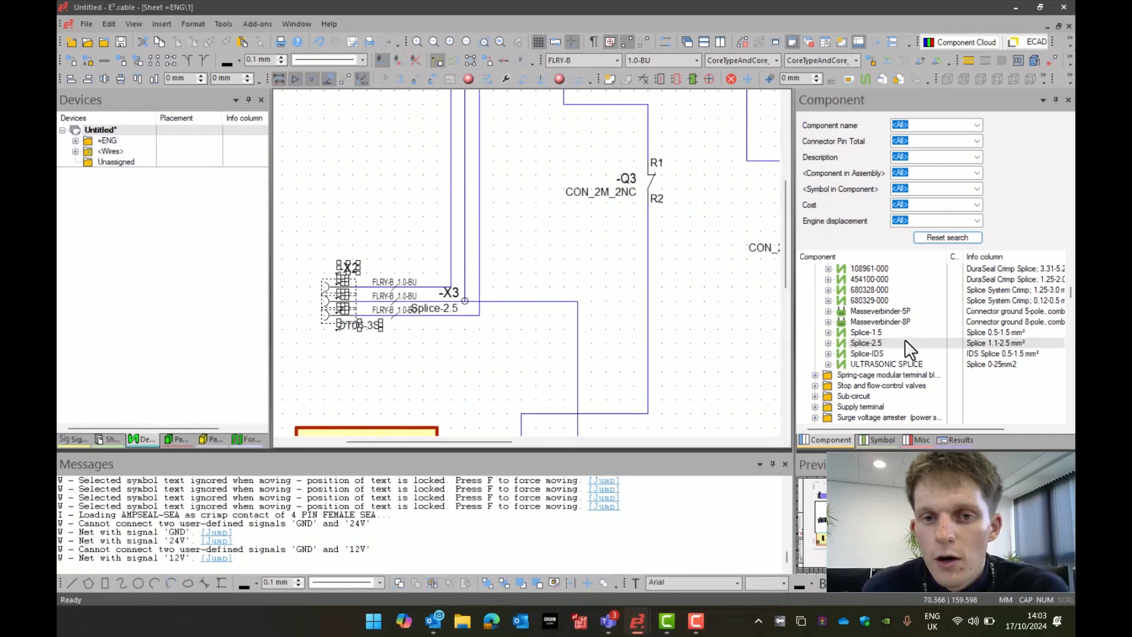
Step: Place a DT04-4P Deutsch connector from the component library in the empty sheet area beyond contact Q2
{"action": "left_click", "coordinate": [724, 331]}
{"action": "scroll", "coordinate": [723, 327], "scroll_direction": "right", "scroll_amount": 3, "text": "shift"}
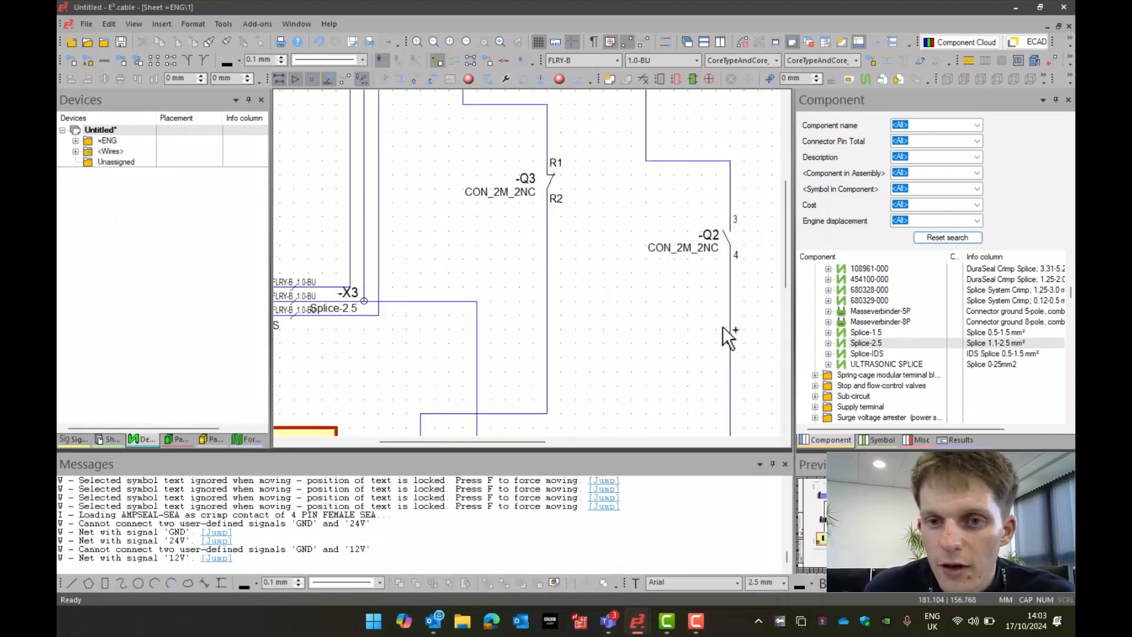
{"action": "scroll", "coordinate": [722, 326], "scroll_direction": "right", "scroll_amount": 2, "text": "shift"}
{"action": "scroll", "coordinate": [882, 375], "scroll_direction": "up", "scroll_amount": 2}
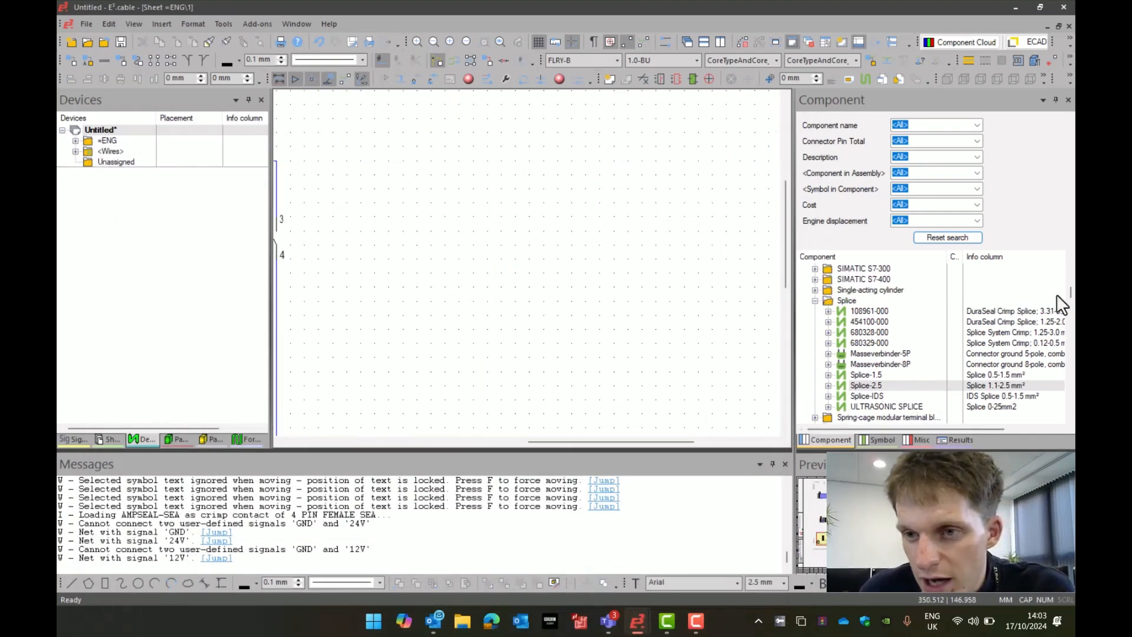
{"action": "left_click_drag", "start_coordinate": [1073, 303], "coordinate": [1072, 279]}
{"action": "scroll", "coordinate": [881, 372], "scroll_direction": "down", "scroll_amount": 10}
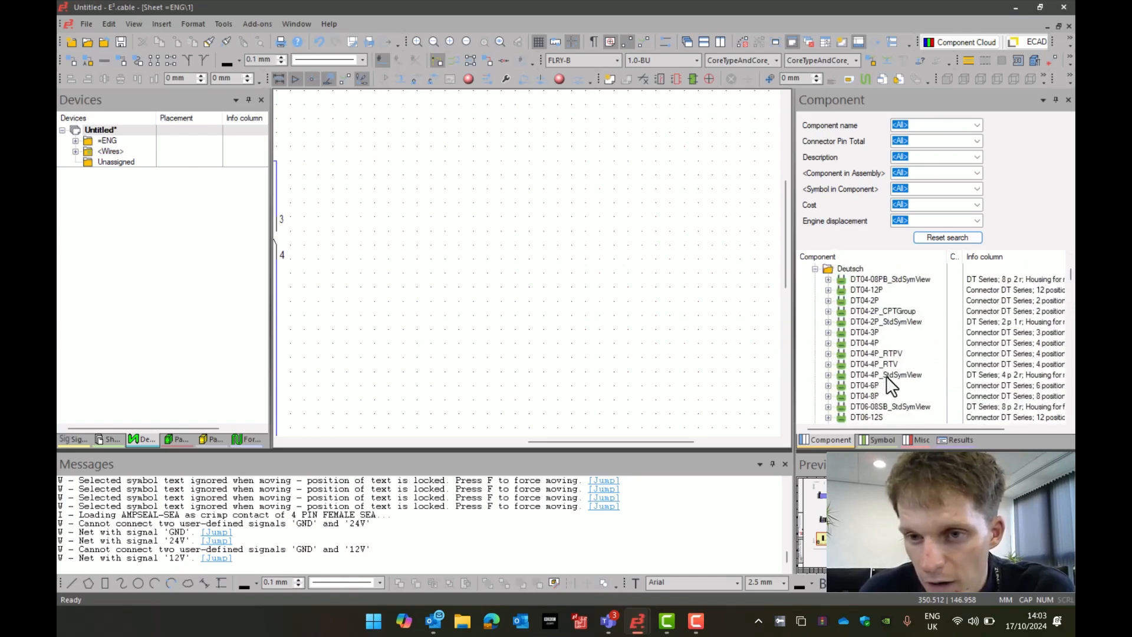
{"action": "left_click_drag", "start_coordinate": [871, 343], "coordinate": [869, 347]}
{"action": "left_click", "coordinate": [893, 376]}
{"action": "left_click", "coordinate": [433, 276]}
Step: Place a second DT04-4P connector level with X4 on its right, with its pins facing those of X4
{"action": "right_click", "coordinate": [863, 339]}
{"action": "left_click", "coordinate": [878, 369]}
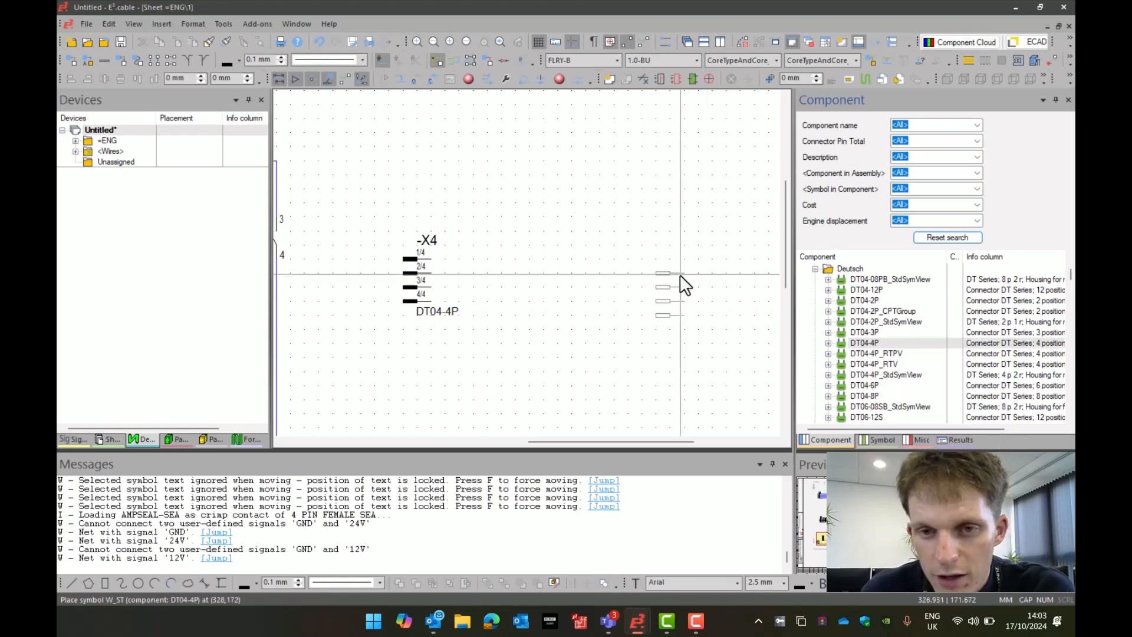
{"action": "left_click", "coordinate": [702, 260]}
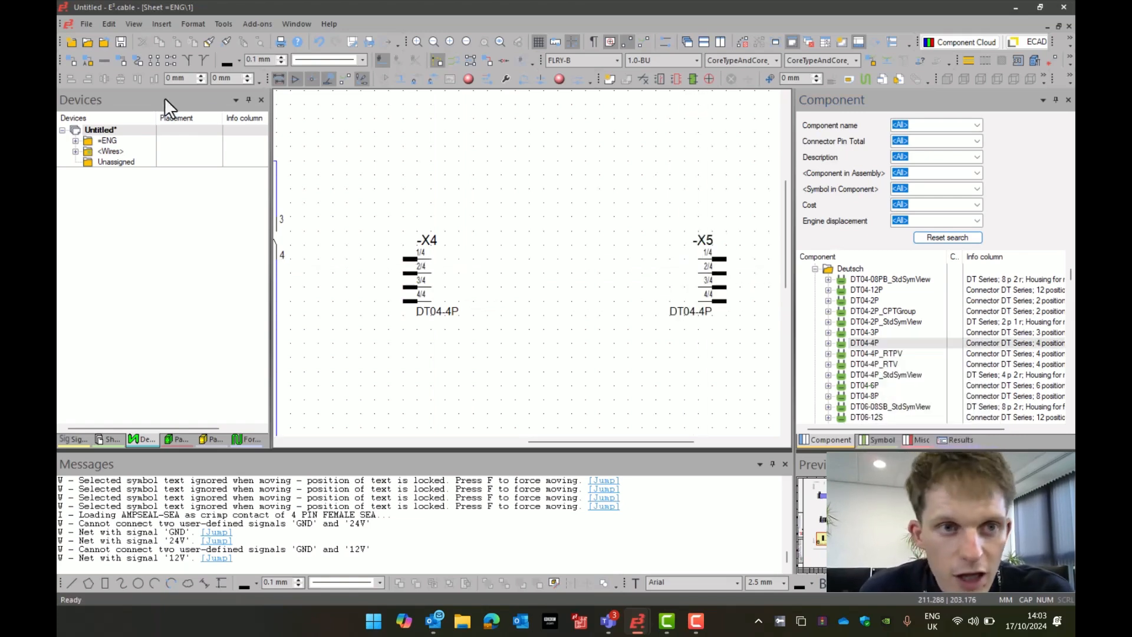
Step: Try to auto-connect the facing pins of connectors X4 and X5 within an area spanning both
{"action": "left_click", "coordinate": [170, 58]}
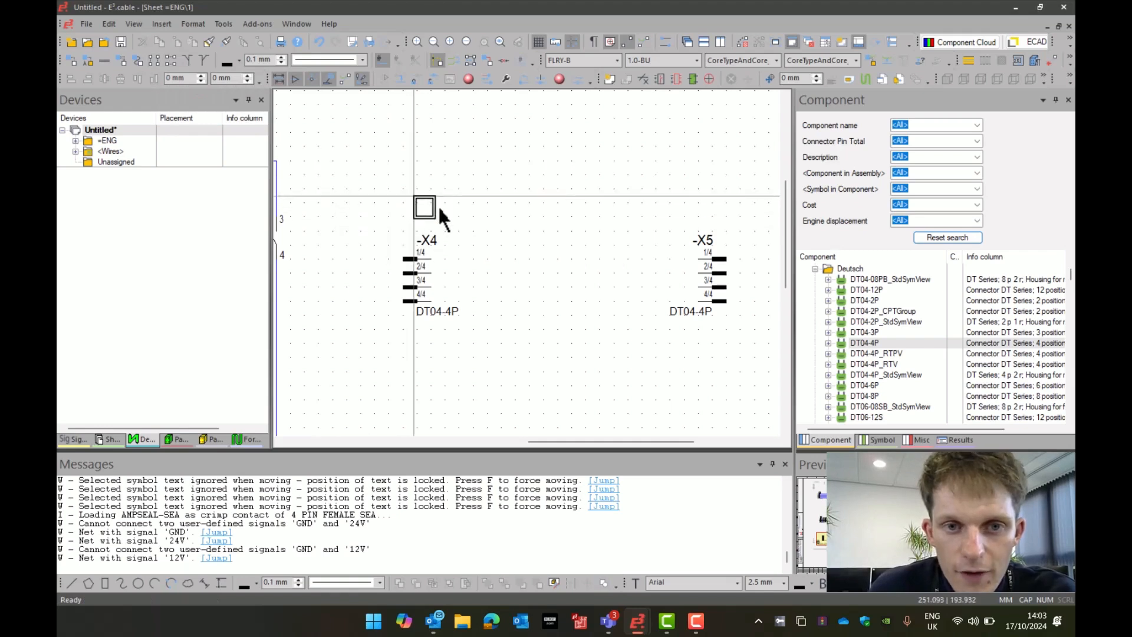
{"action": "left_click_drag", "start_coordinate": [674, 374], "coordinate": [414, 194]}
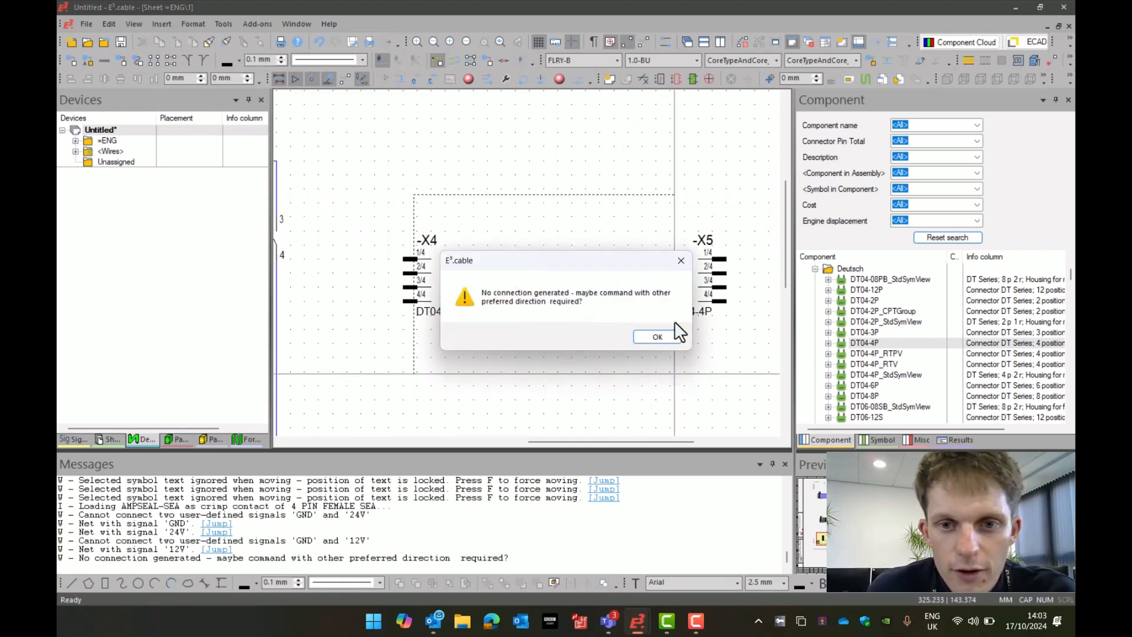
{"action": "left_click", "coordinate": [674, 341]}
Step: Auto-connect the four pins of X4 to the matching pins of X5 using the other preferred direction
{"action": "left_click", "coordinate": [155, 60]}
{"action": "left_click_drag", "start_coordinate": [416, 206], "coordinate": [711, 343]}
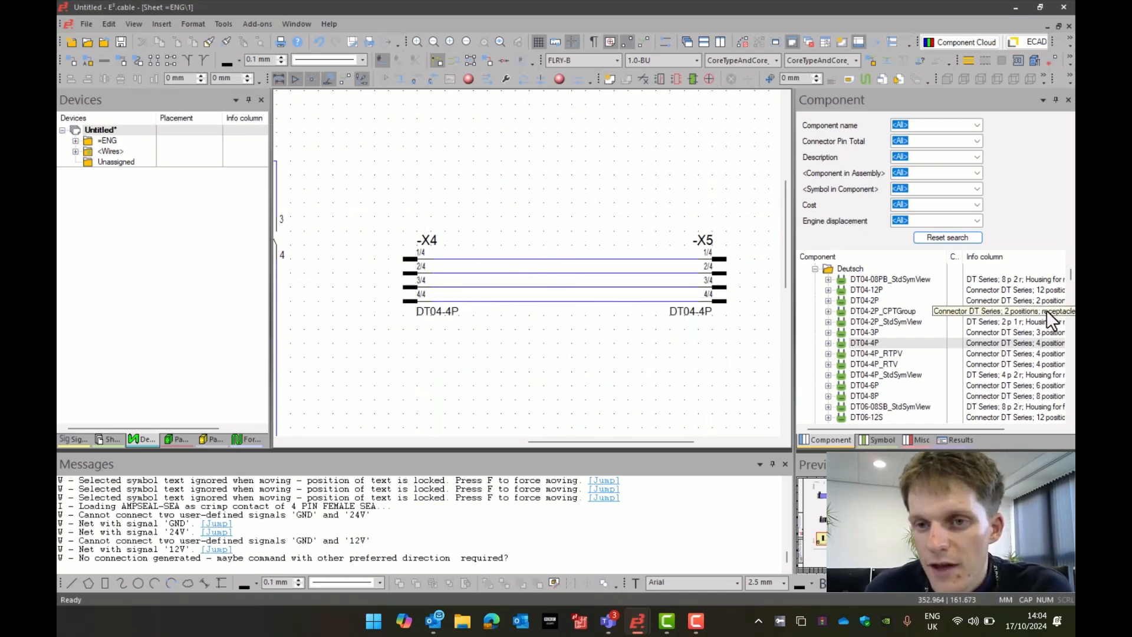
Step: Expand the Cable category in the component library and show the cores of cable 1119204
{"action": "scroll", "coordinate": [974, 313], "scroll_direction": "up", "scroll_amount": 2}
{"action": "scroll", "coordinate": [932, 291], "scroll_direction": "up", "scroll_amount": 9}
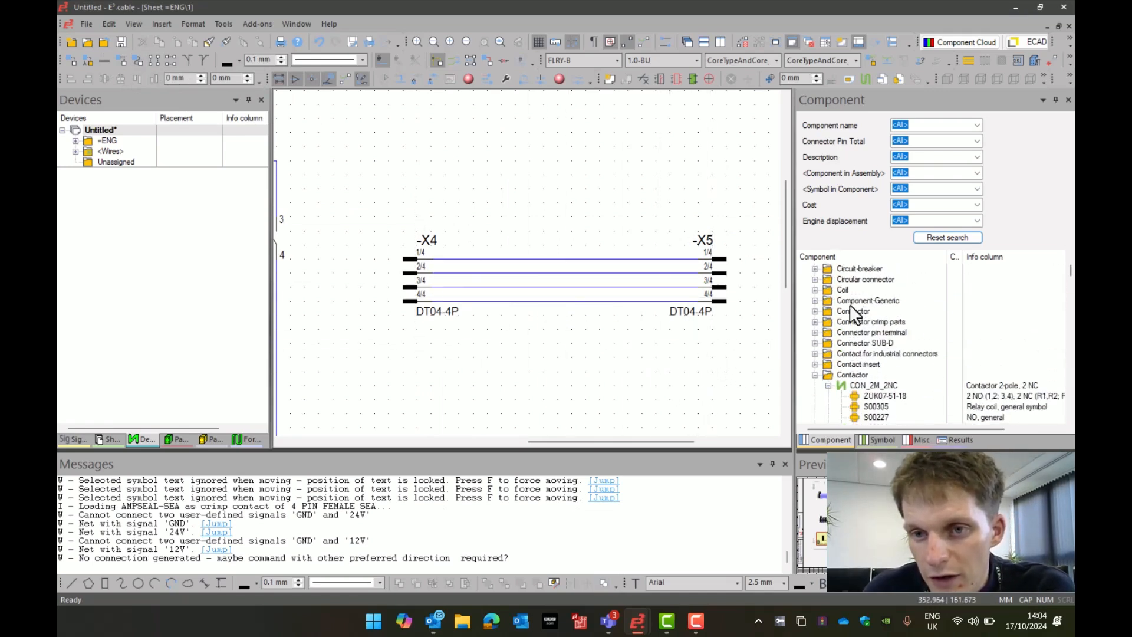
{"action": "left_click", "coordinate": [815, 376]}
{"action": "scroll", "coordinate": [820, 322], "scroll_direction": "up", "scroll_amount": 4}
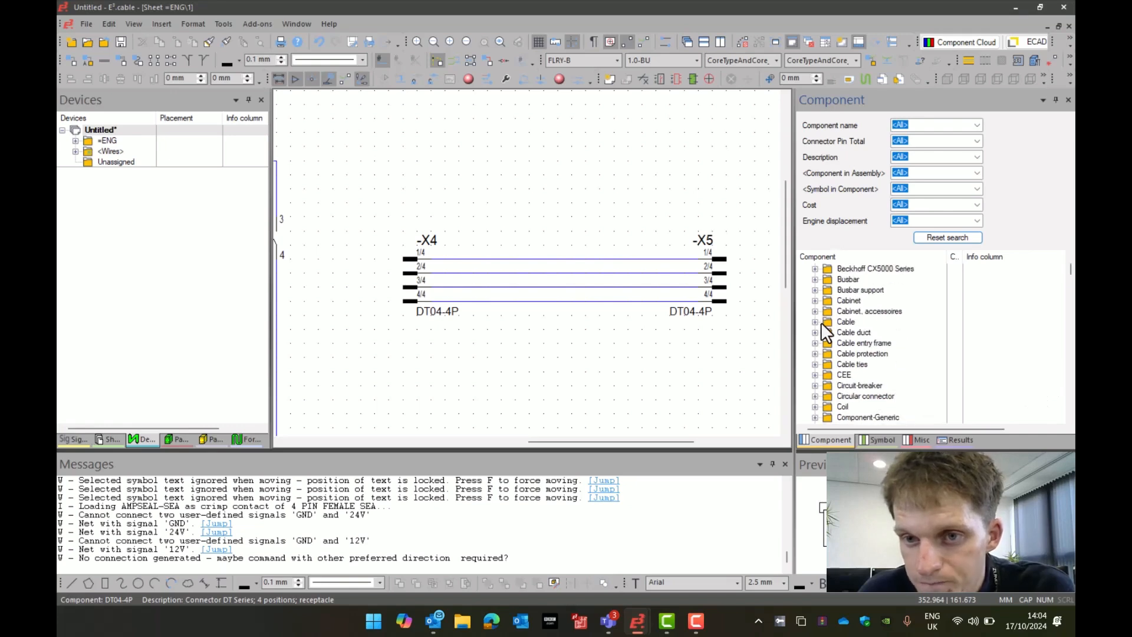
{"action": "left_click", "coordinate": [815, 322]}
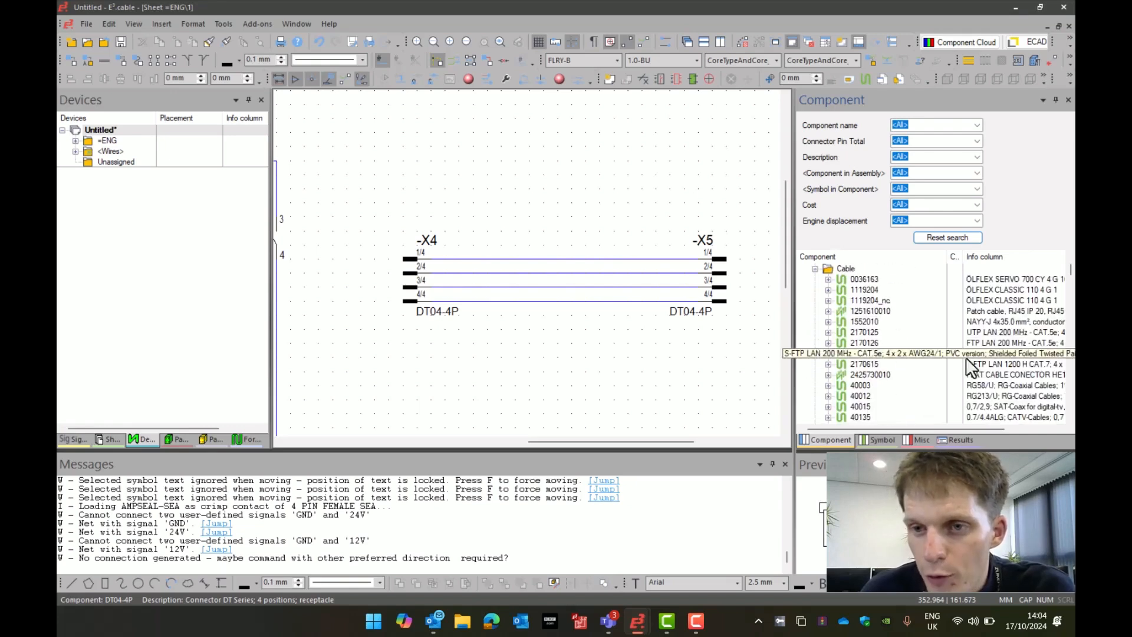
{"action": "left_click", "coordinate": [827, 290]}
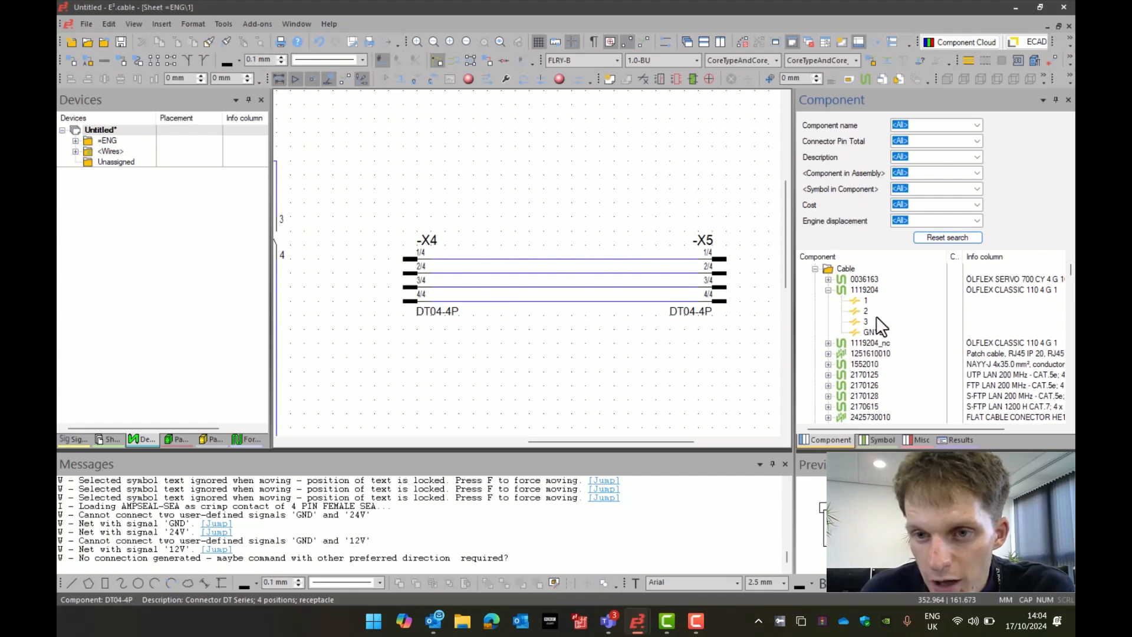
Step: Assign cores 1 and 2 of library cable 1119204 to the X4–X5 connections at pins 1 and 2
{"action": "left_click_drag", "start_coordinate": [865, 301], "coordinate": [554, 263]}
{"action": "left_click_drag", "start_coordinate": [872, 309], "coordinate": [558, 273]}
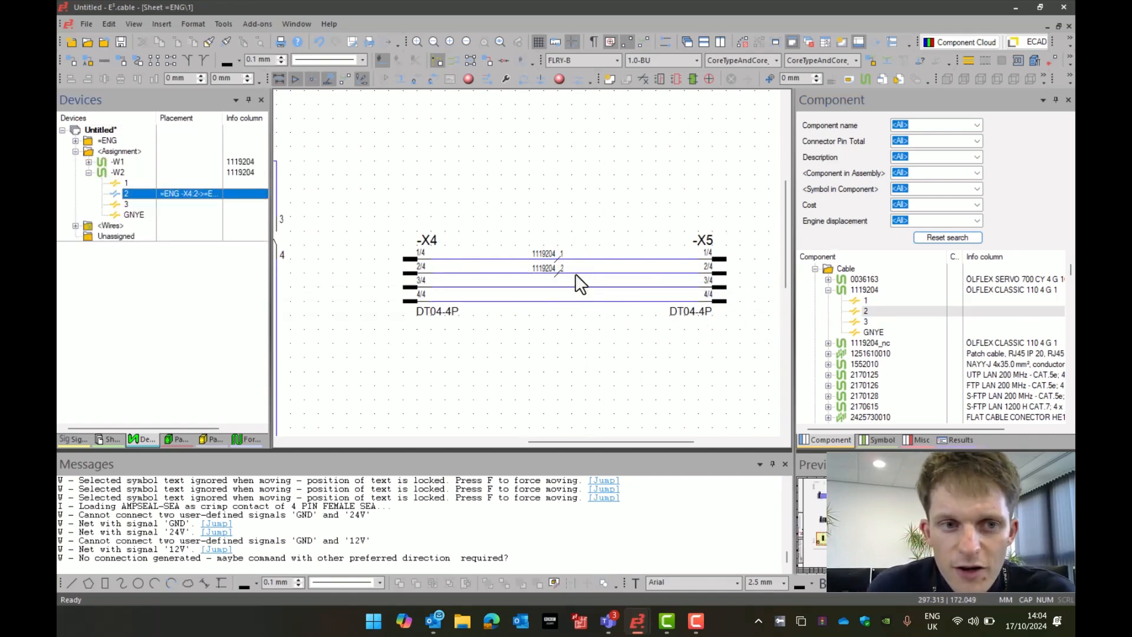
Step: Force-delete cable W2, and assign cores 2 and 3 of cable W1 to the connections at pins 2 and 3
{"action": "left_click", "coordinate": [88, 162]}
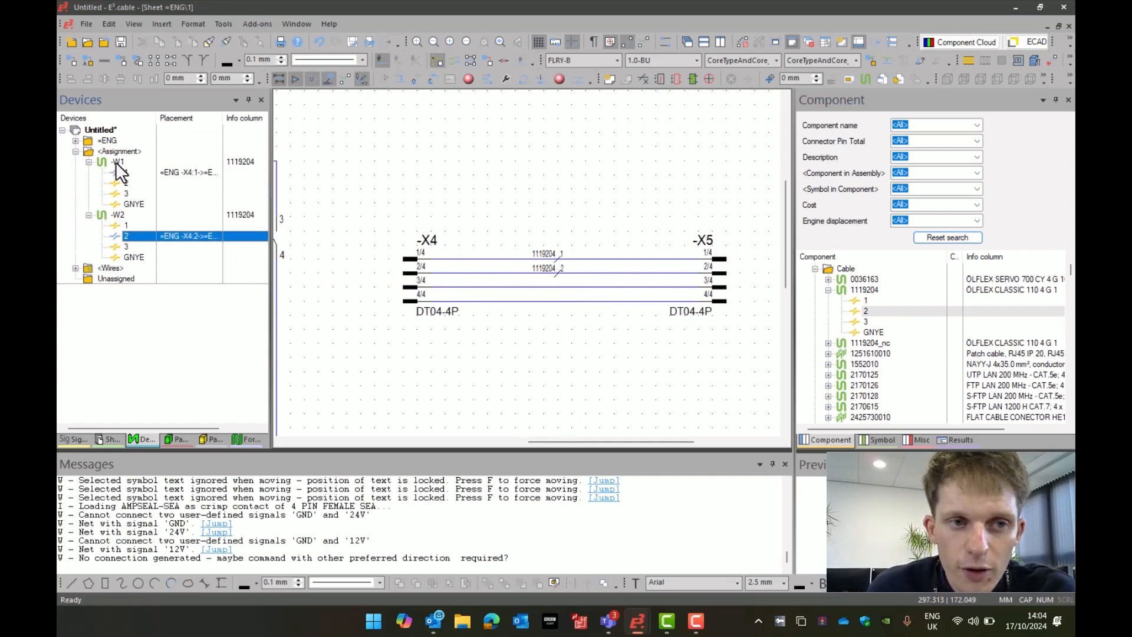
{"action": "left_click", "coordinate": [127, 210]}
{"action": "right_click", "coordinate": [128, 211]}
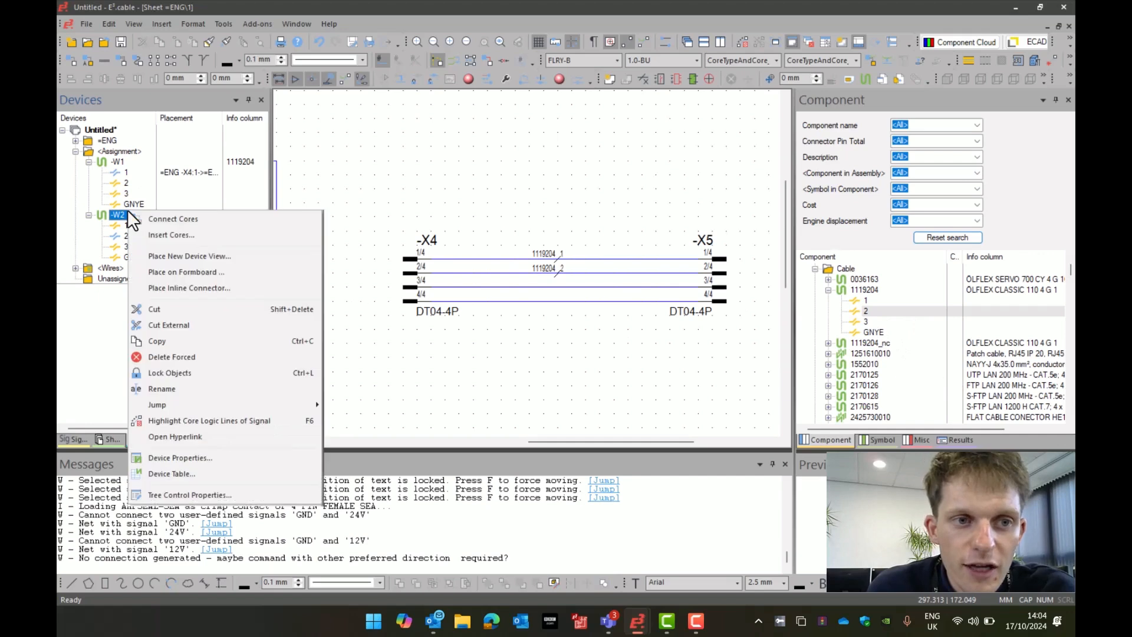
{"action": "left_click", "coordinate": [171, 357]}
{"action": "left_click_drag", "start_coordinate": [126, 183], "coordinate": [555, 273]}
{"action": "left_click_drag", "start_coordinate": [133, 196], "coordinate": [557, 281]}
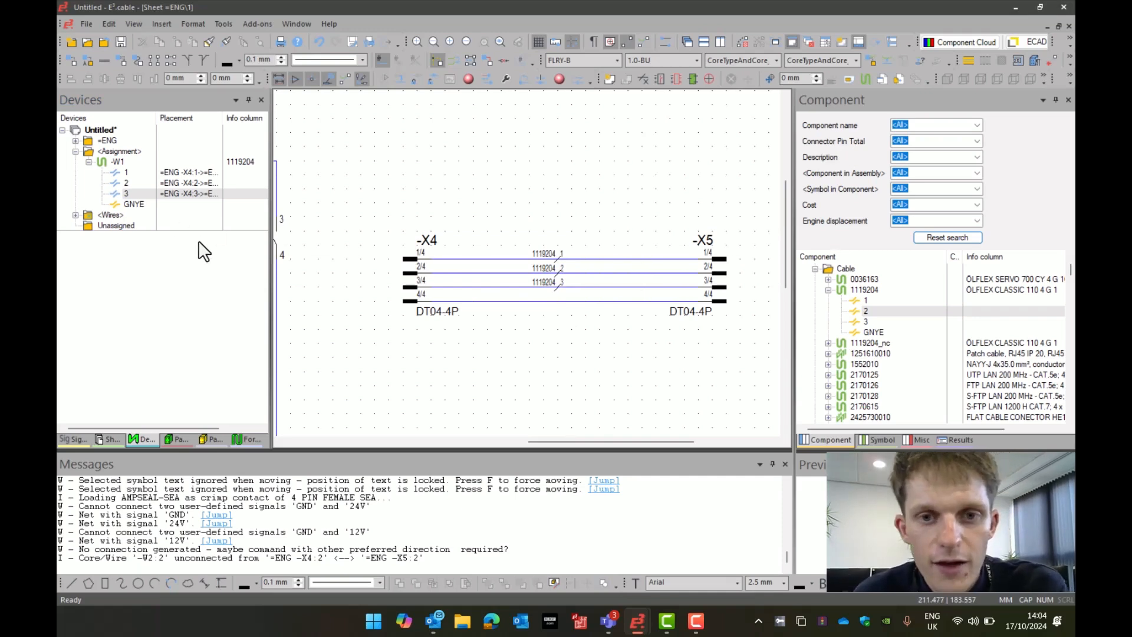
Step: Undo all core assignments of cable 1119204 between X4 and X5
{"action": "key", "text": "ctrl+z"}
{"action": "key", "text": "ctrl+z"}
{"action": "key", "text": "ctrl+z"}
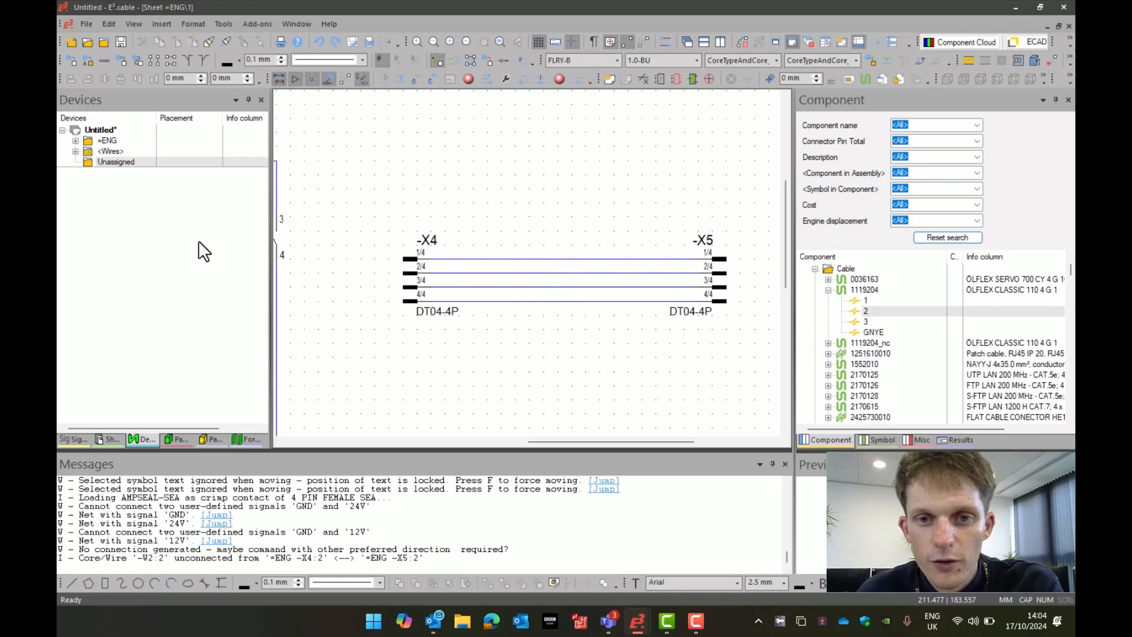
Step: Try connecting the cores of cable 1119204 across all four X4–X5 connections in one pass, and cancel the command
{"action": "right_click", "coordinate": [884, 289]}
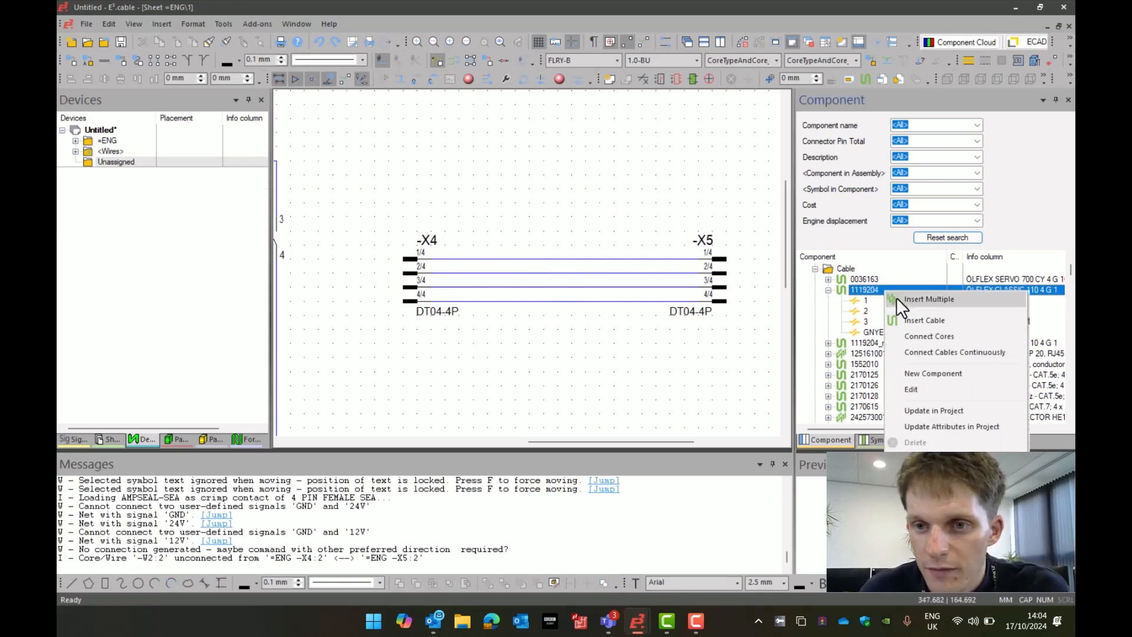
{"action": "left_click", "coordinate": [908, 337]}
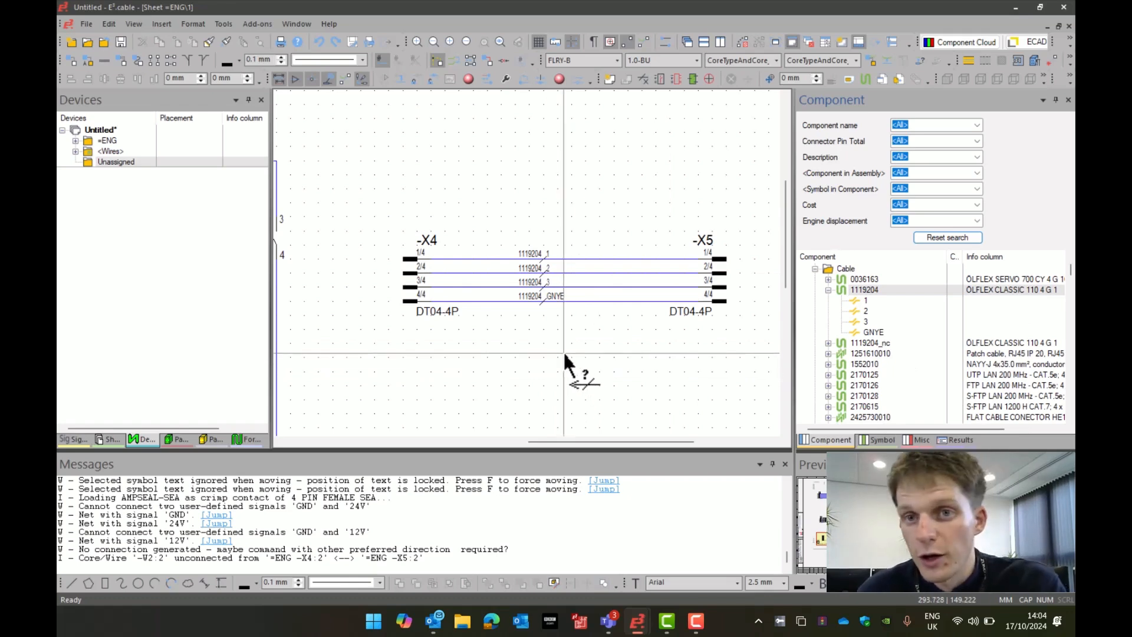
{"action": "key", "text": "Escape"}
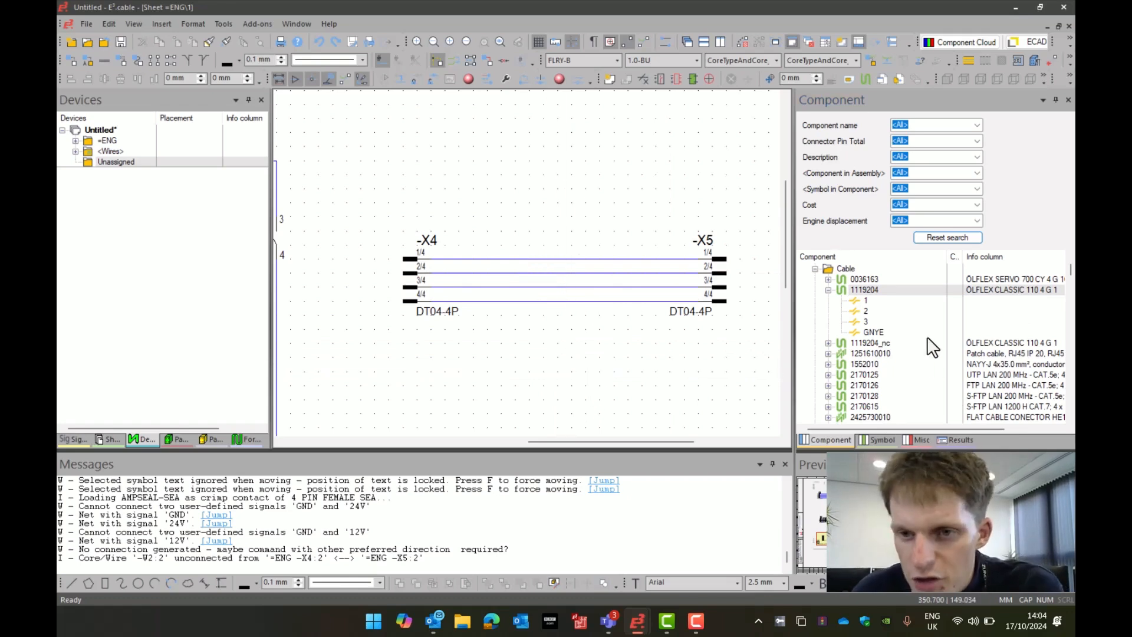
Step: Connect the cores of twisted-pair cable 2170125 across all four X4–X5 connections in one pass
{"action": "scroll", "coordinate": [832, 359], "scroll_direction": "down", "scroll_amount": 2}
{"action": "left_click", "coordinate": [827, 353]}
{"action": "scroll", "coordinate": [827, 360], "scroll_direction": "down", "scroll_amount": 2}
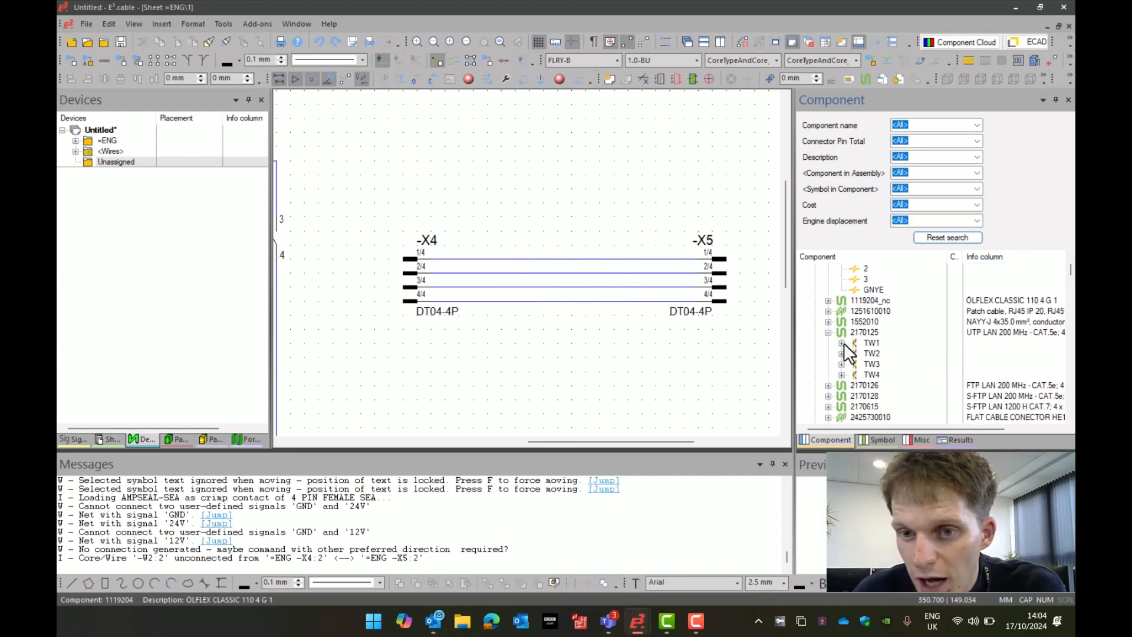
{"action": "left_click", "coordinate": [853, 334]}
{"action": "right_click", "coordinate": [853, 333]}
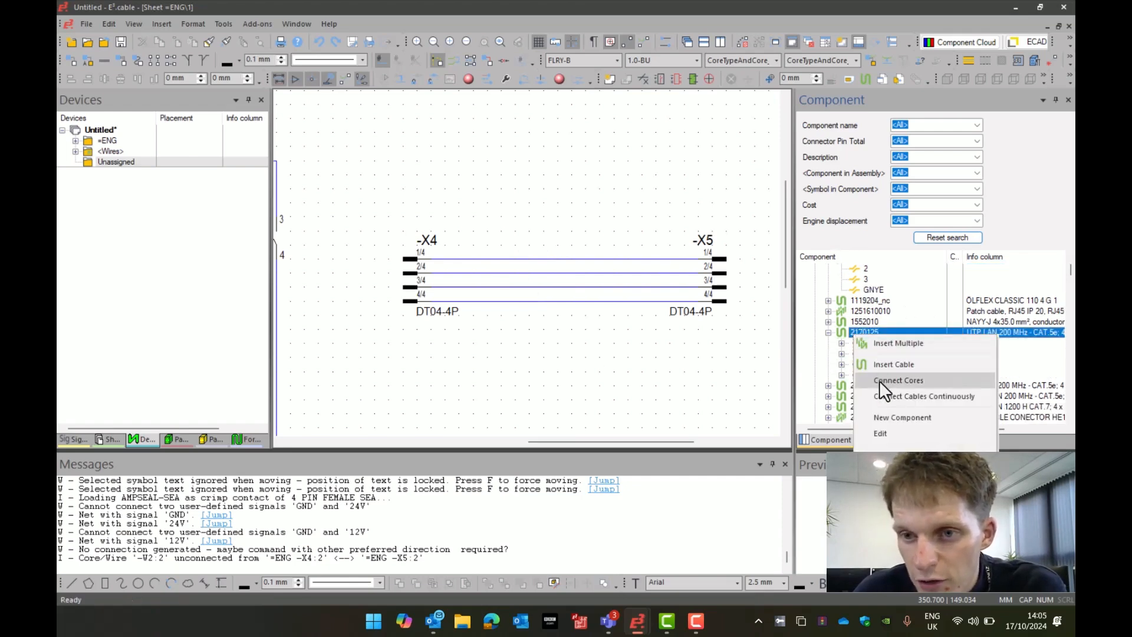
{"action": "left_click", "coordinate": [879, 395]}
{"action": "left_click_drag", "start_coordinate": [557, 218], "coordinate": [559, 330]}
{"action": "key", "text": "Escape"}
Step: Locate the pin 1 core in the device tree and place the TW1 twisted-pair symbol of W1 on the connections near X4
{"action": "left_click", "coordinate": [564, 259]}
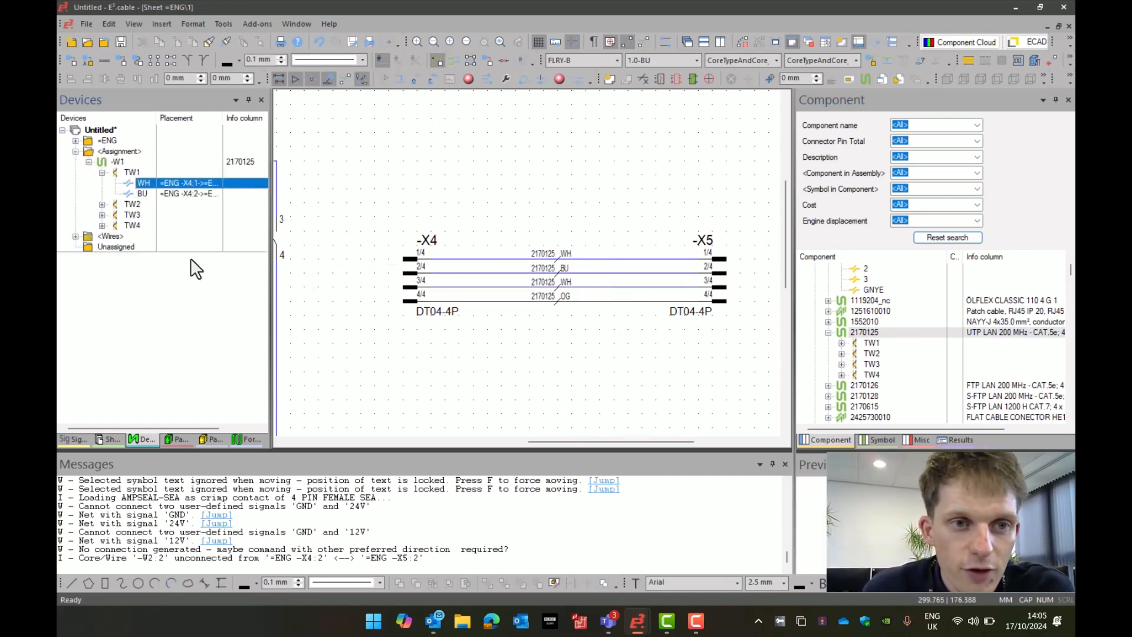
{"action": "left_click_drag", "start_coordinate": [132, 171], "coordinate": [469, 277]}
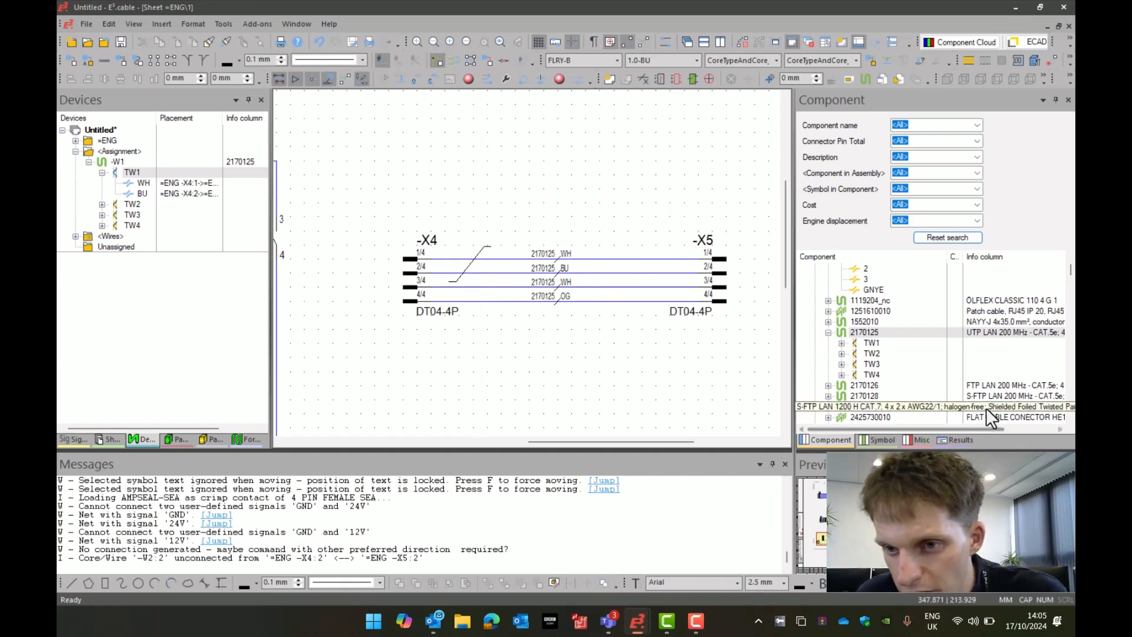
Step: Show the contents of cable 2170128 and place its SH1 shield on the sheet below the connections, near X5
{"action": "left_click", "coordinate": [829, 396]}
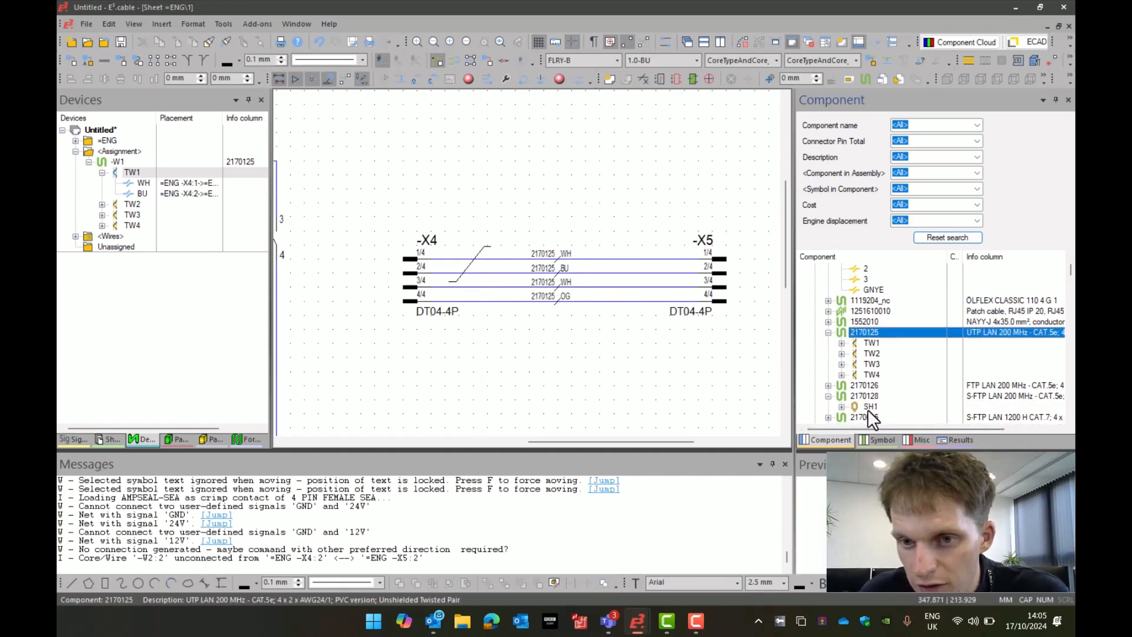
{"action": "left_click_drag", "start_coordinate": [870, 407], "coordinate": [608, 374]}
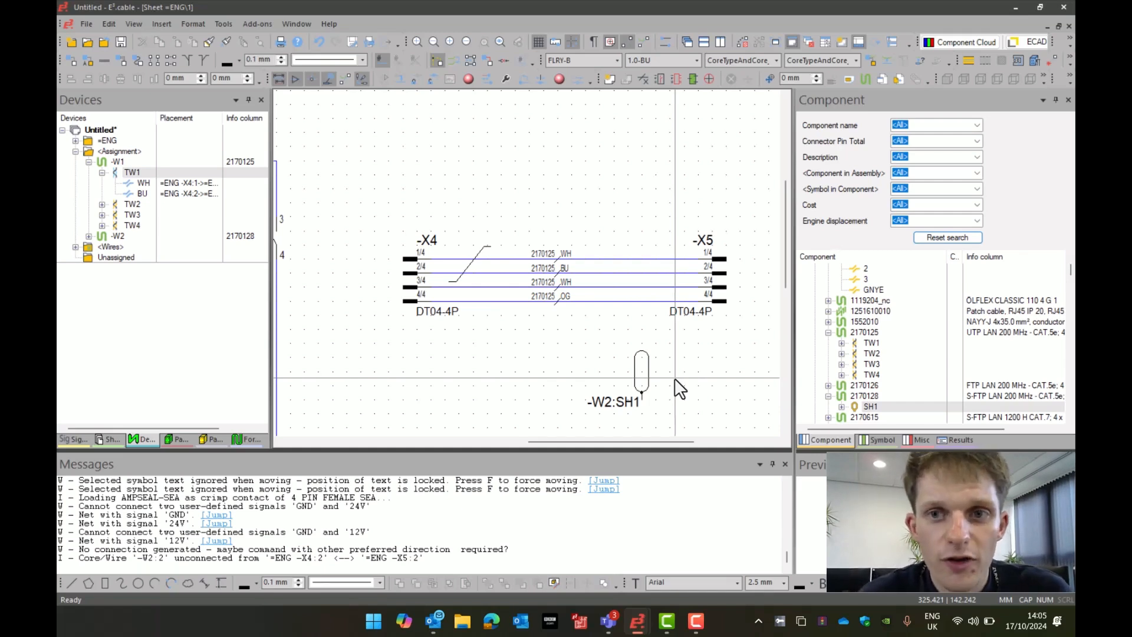
Step: Place two more symbols of the W2 shield SH1 on the sheet, in line with and to the left of the first
{"action": "left_click", "coordinate": [647, 373]}
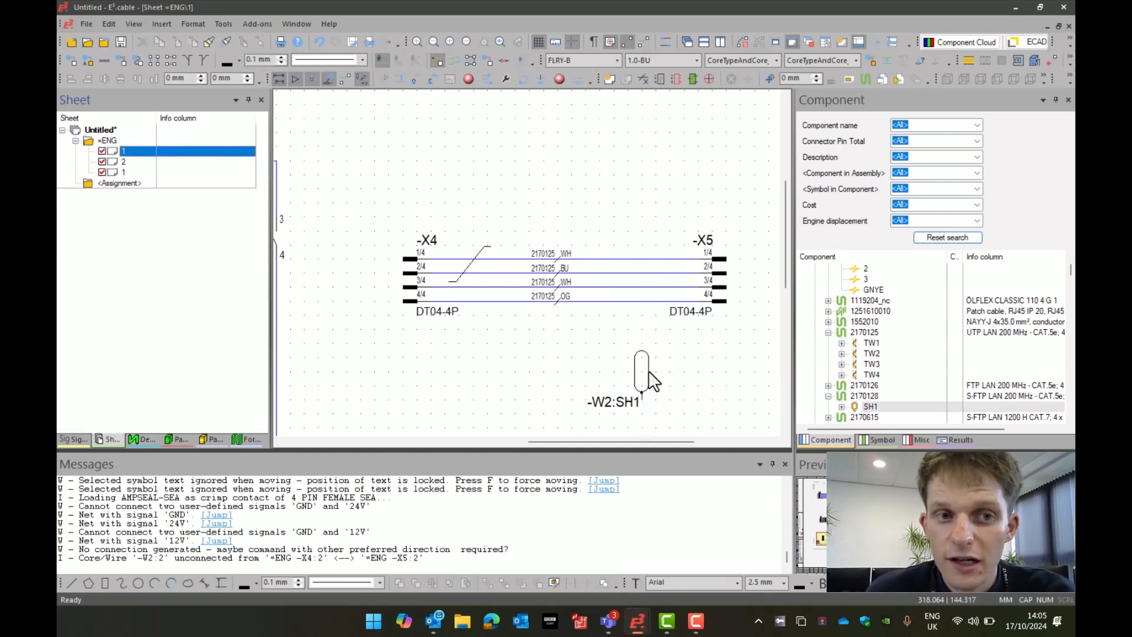
{"action": "left_click_drag", "start_coordinate": [118, 247], "coordinate": [451, 408]}
{"action": "left_click_drag", "start_coordinate": [145, 247], "coordinate": [336, 401]}
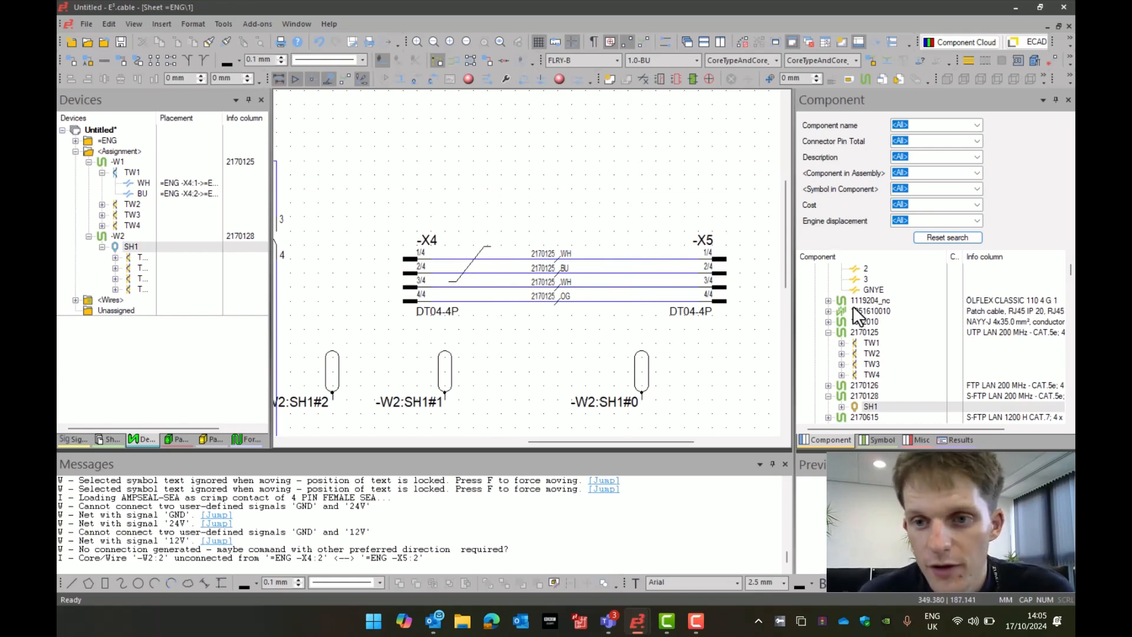
Step: Undo the placed shield and twisted-pair symbols and the W1 and W2 cable assignments on the X4–X5 connections
{"action": "key", "text": "ctrl+z"}
{"action": "key", "text": "ctrl+z"}
{"action": "key", "text": "ctrl+z"}
{"action": "key", "text": "ctrl+z"}
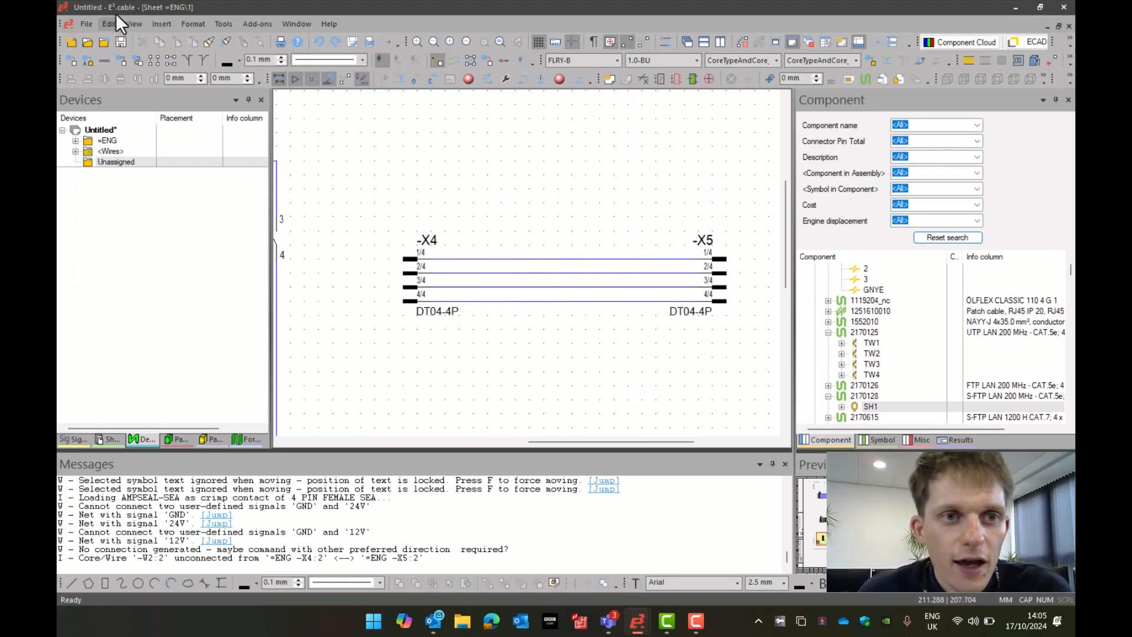
Step: Insert a custom cable -W1 with four cores and show its cores in the device tree
{"action": "left_click", "coordinate": [162, 23]}
{"action": "mouse_move", "coordinate": [134, 24]}
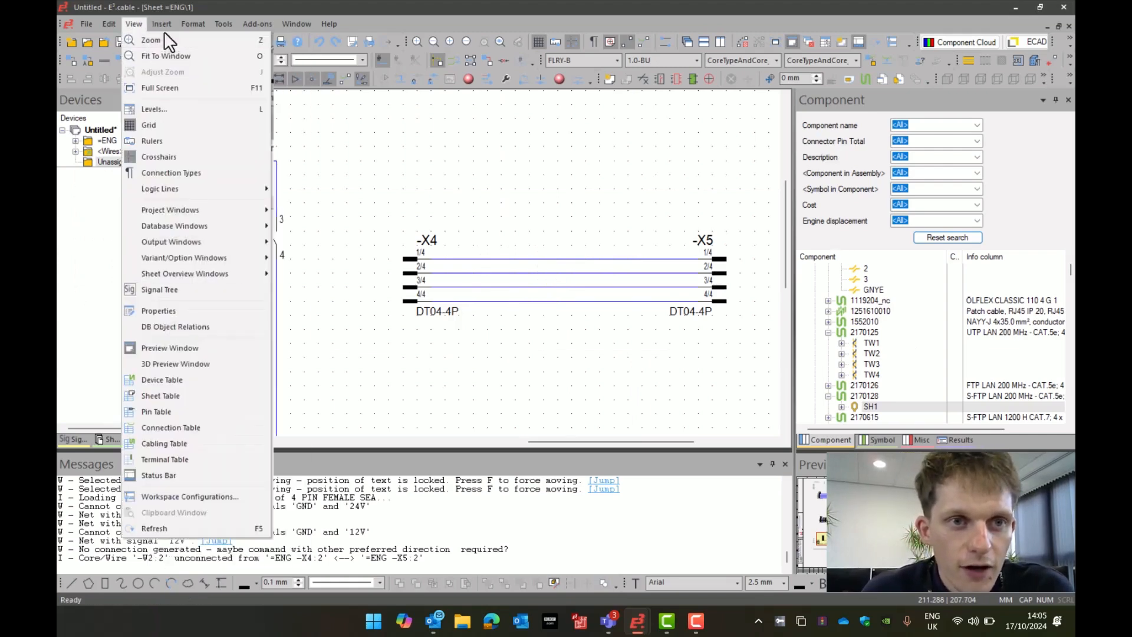
{"action": "left_click", "coordinate": [201, 451]}
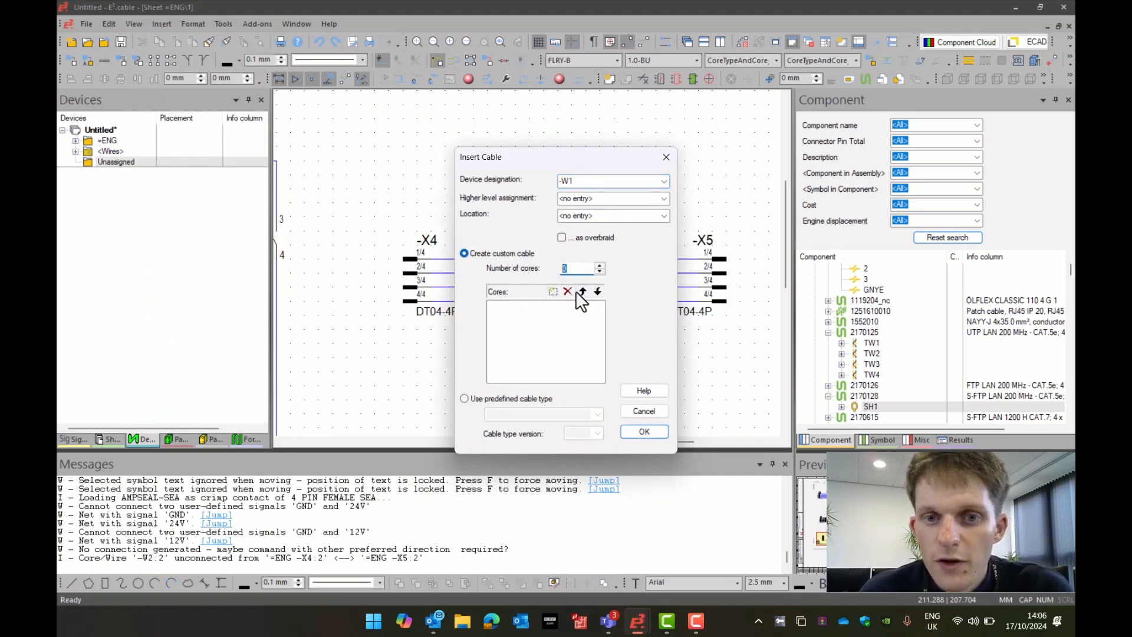
{"action": "key", "text": "Return"}
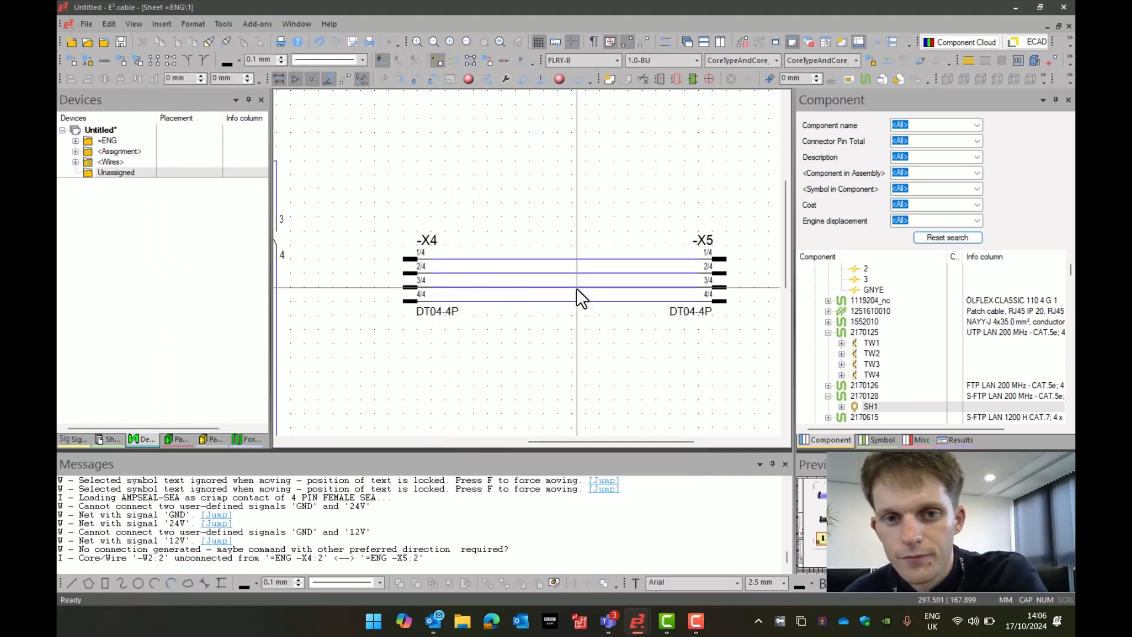
{"action": "left_click", "coordinate": [76, 151]}
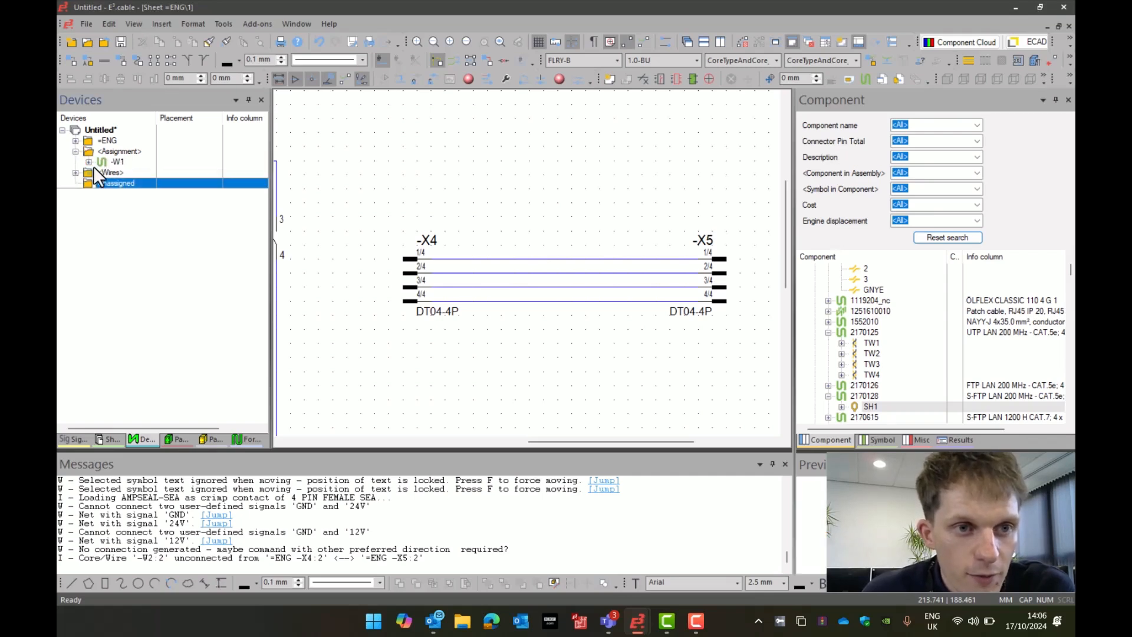
{"action": "left_click", "coordinate": [89, 162]}
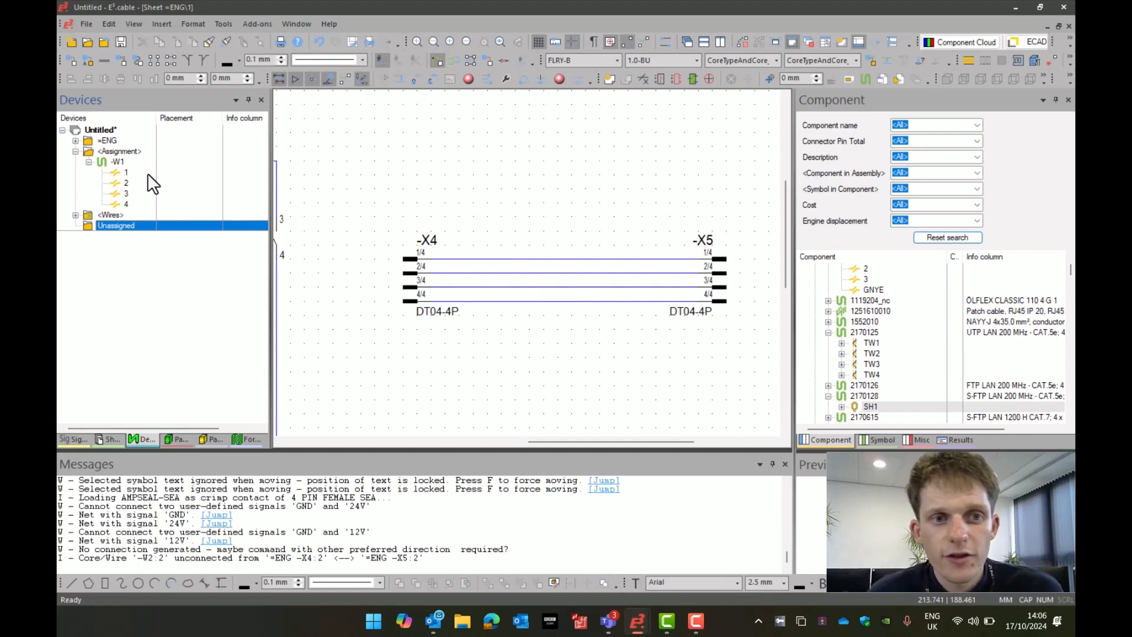
Step: In the device properties of cable W1, select cores 1 to 4 and set their outer diameter to 2.4 mm
{"action": "left_click", "coordinate": [118, 161]}
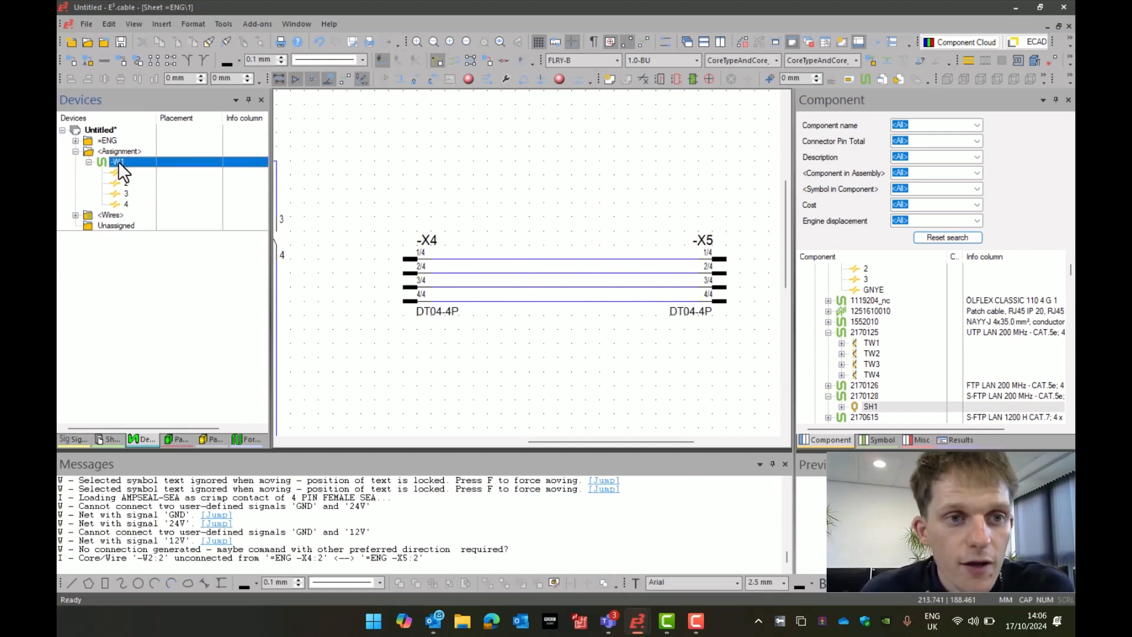
{"action": "right_click", "coordinate": [118, 161]}
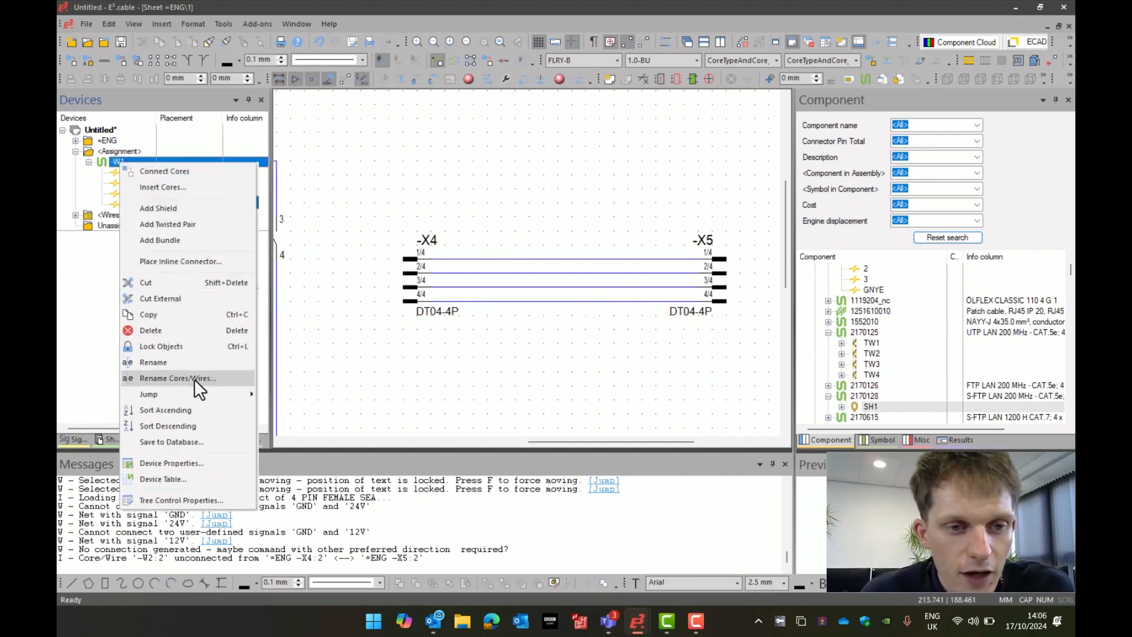
{"action": "left_click", "coordinate": [199, 463]}
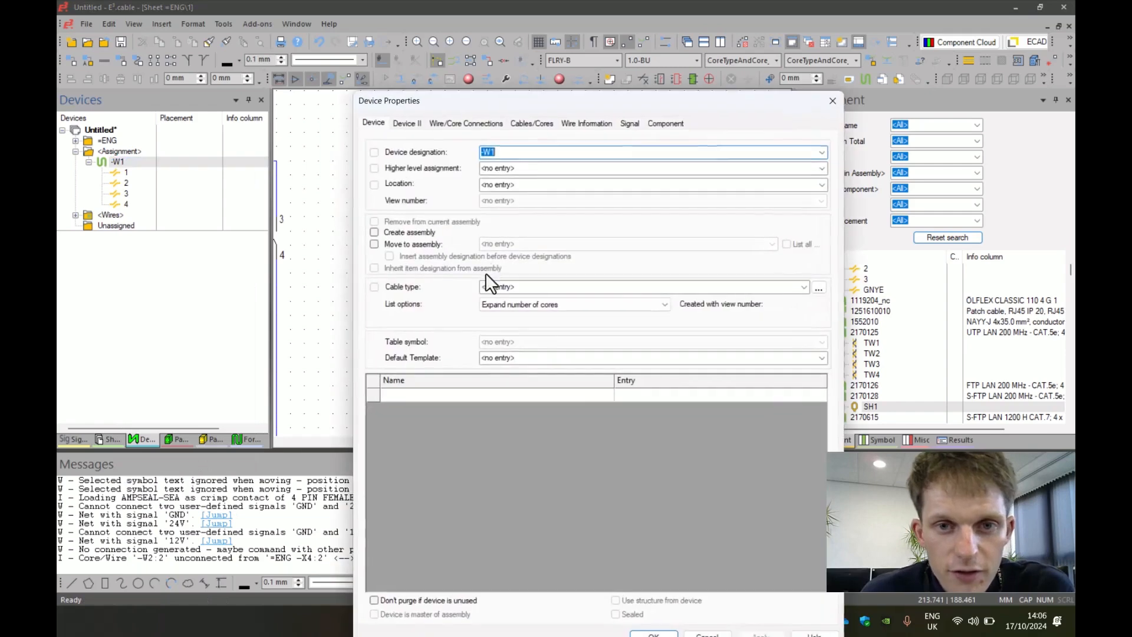
{"action": "left_click", "coordinate": [481, 129]}
{"action": "left_click", "coordinate": [530, 124]}
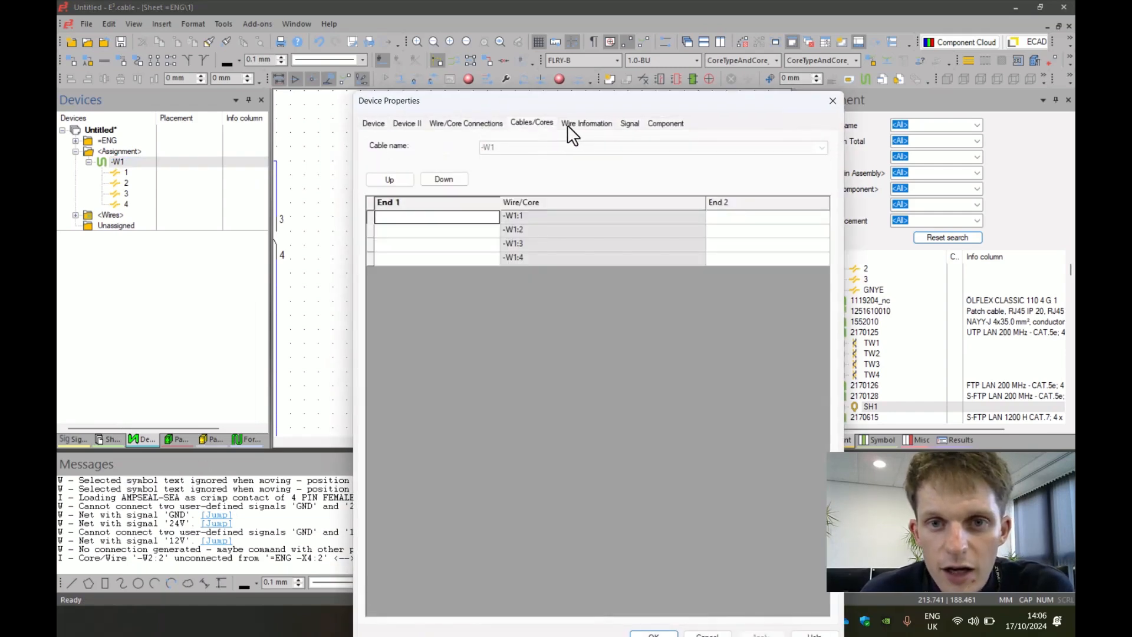
{"action": "left_click", "coordinate": [572, 125]}
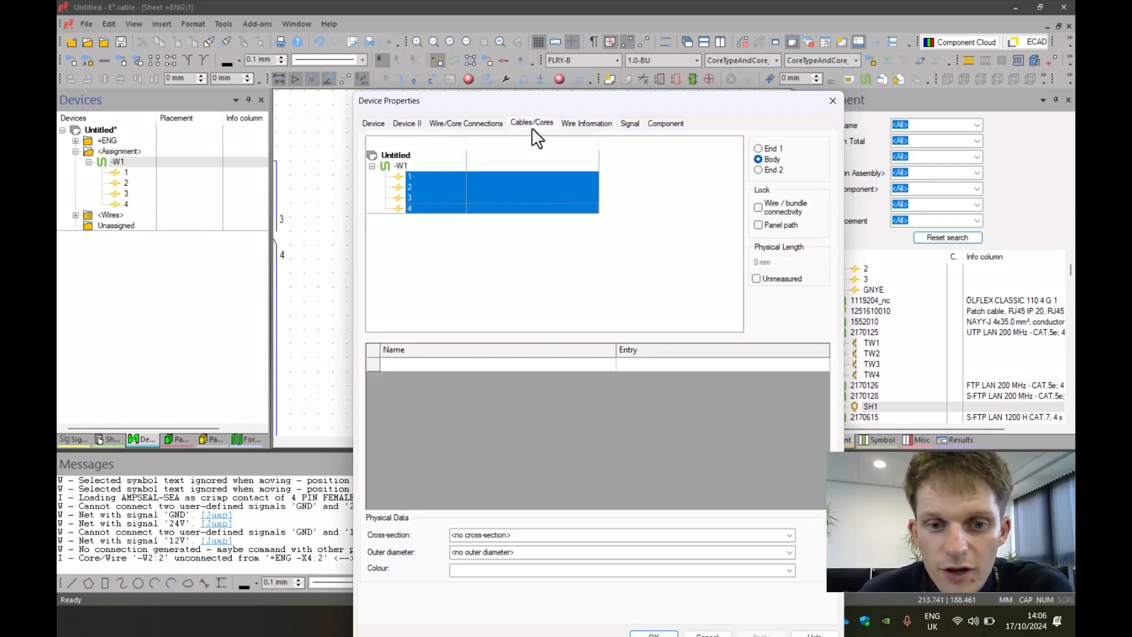
{"action": "left_click", "coordinate": [431, 176]}
{"action": "left_click", "coordinate": [417, 210], "text": "shift"}
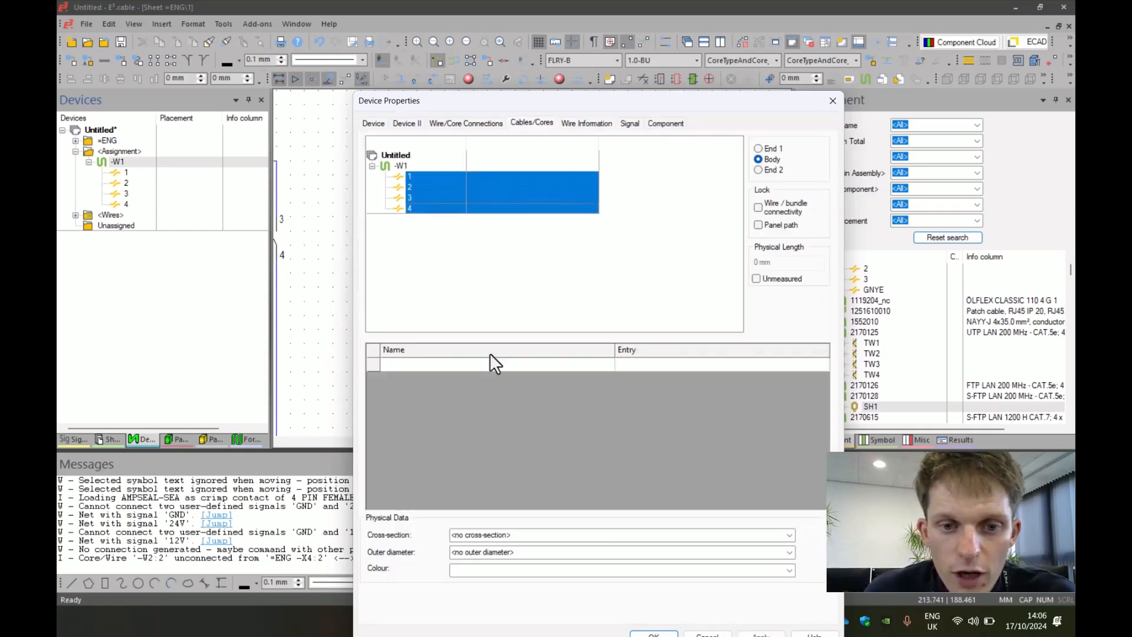
{"action": "left_click", "coordinate": [789, 553]}
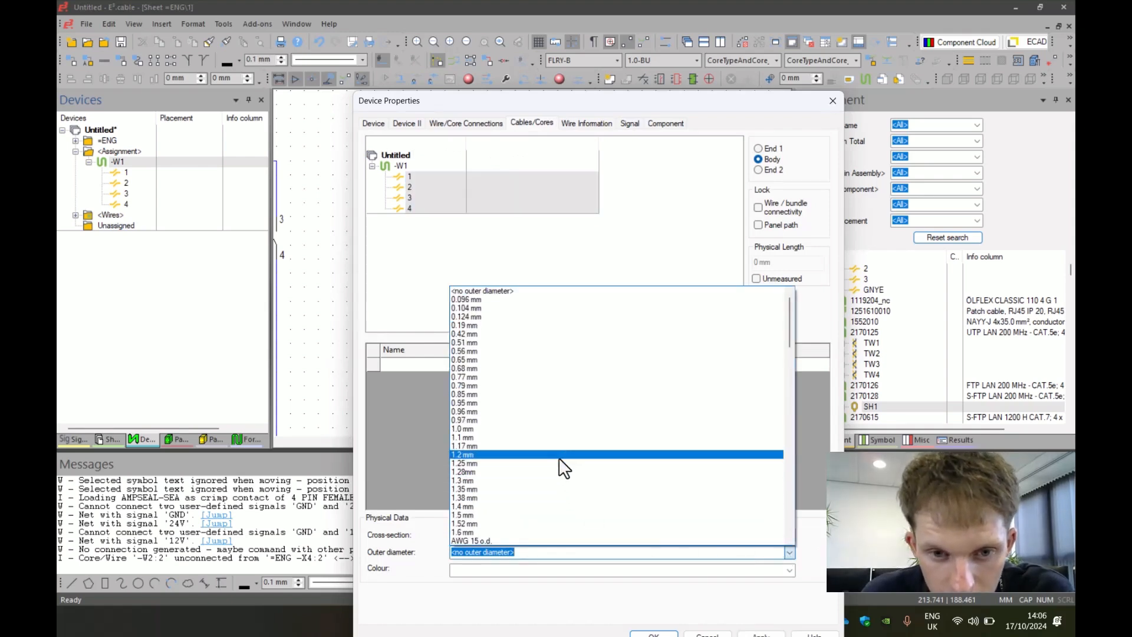
{"action": "scroll", "coordinate": [552, 507], "scroll_direction": "down", "scroll_amount": 4}
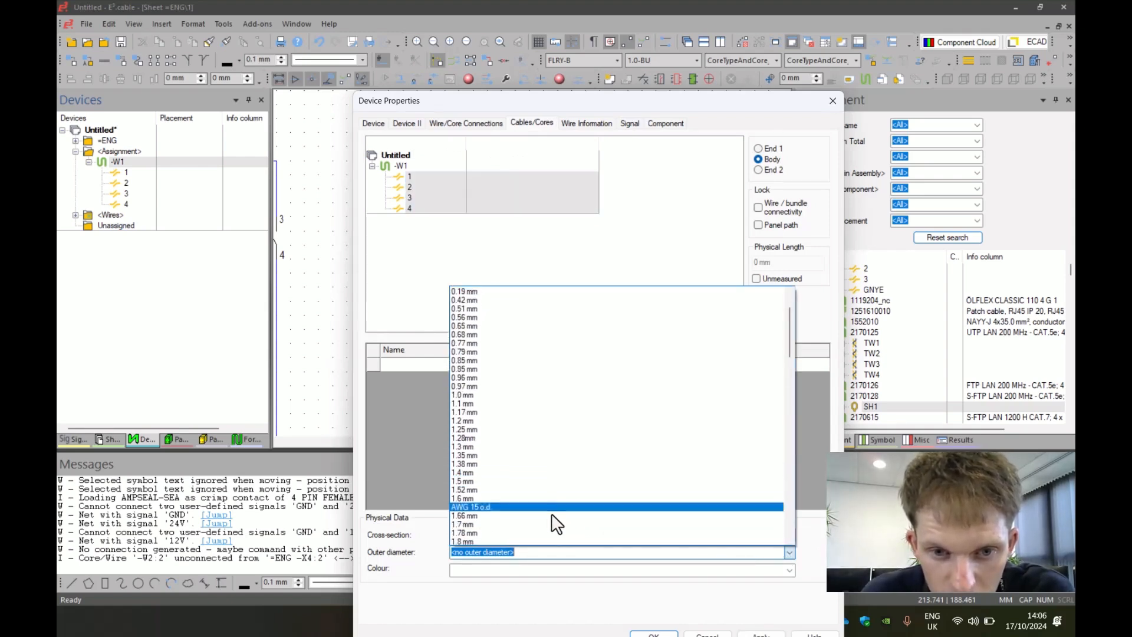
{"action": "scroll", "coordinate": [531, 512], "scroll_direction": "down", "scroll_amount": 2}
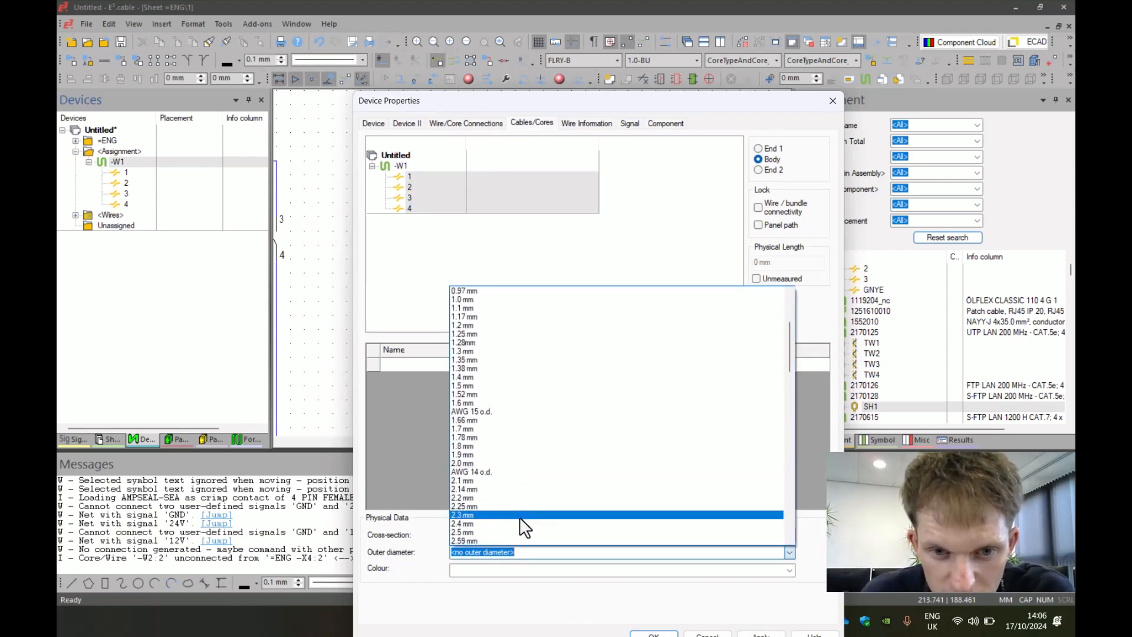
{"action": "left_click", "coordinate": [519, 519]}
Step: Set the cross-section of the four W1 cores to 1.00 mm² and their colour to Black
{"action": "left_click", "coordinate": [784, 535]}
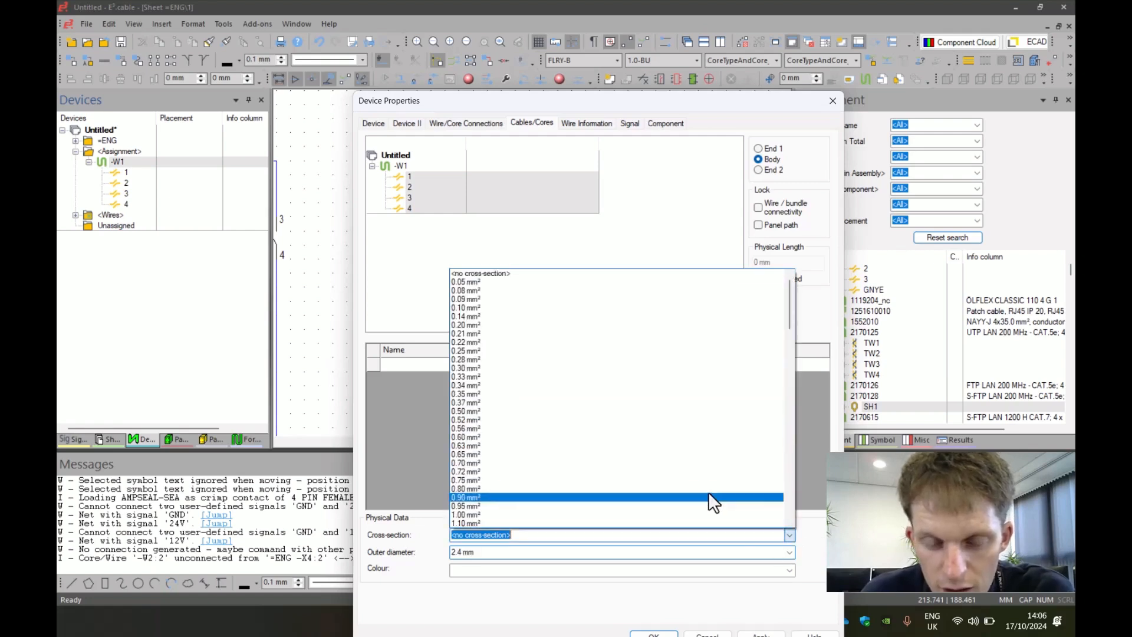
{"action": "scroll", "coordinate": [533, 377], "scroll_direction": "down", "scroll_amount": 3}
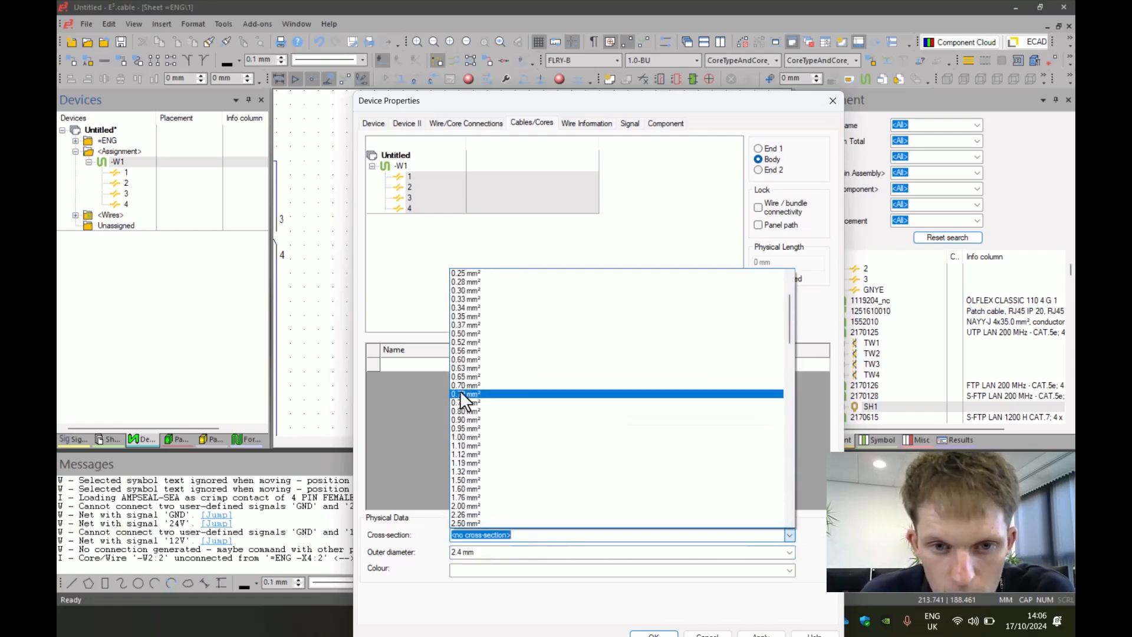
{"action": "left_click", "coordinate": [472, 437]}
{"action": "left_click", "coordinate": [788, 572]}
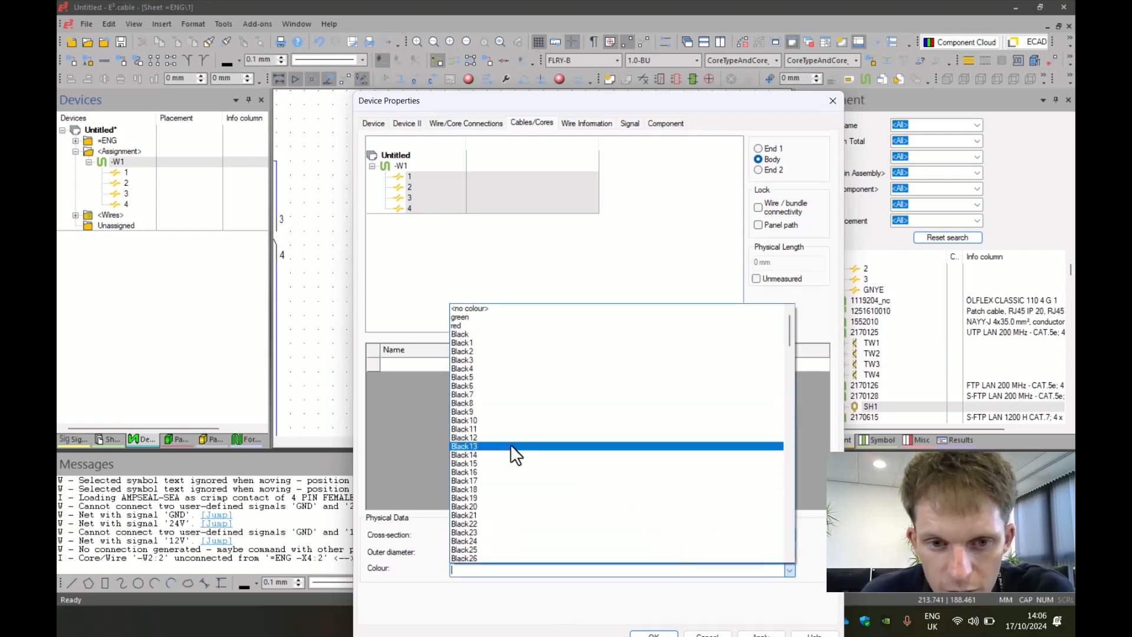
{"action": "left_click", "coordinate": [466, 331]}
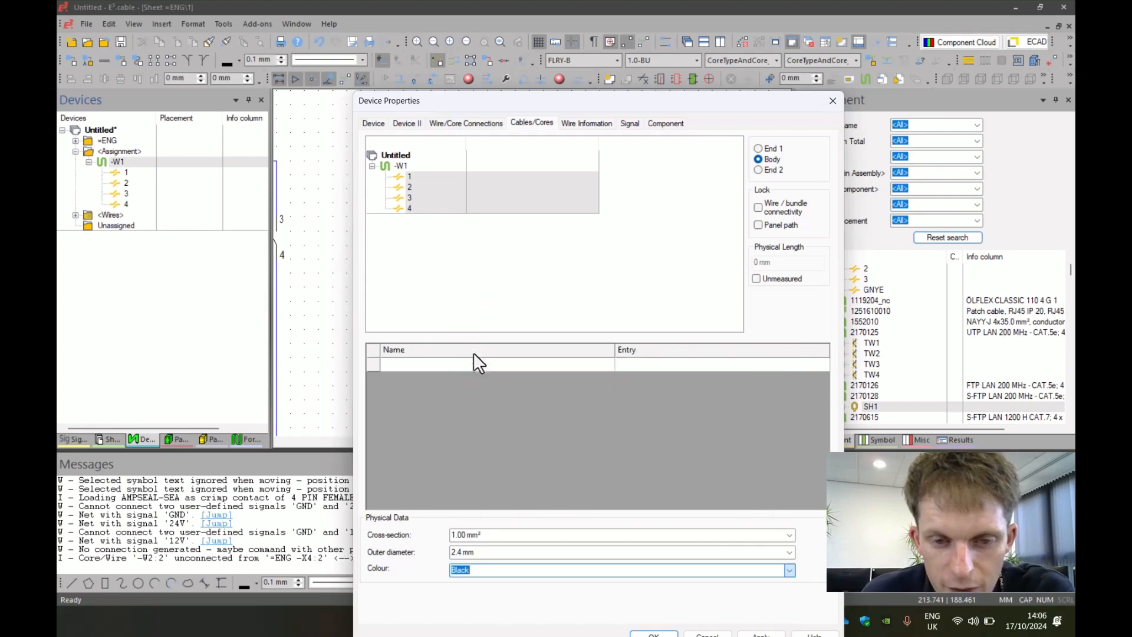
{"action": "left_click", "coordinate": [790, 571]}
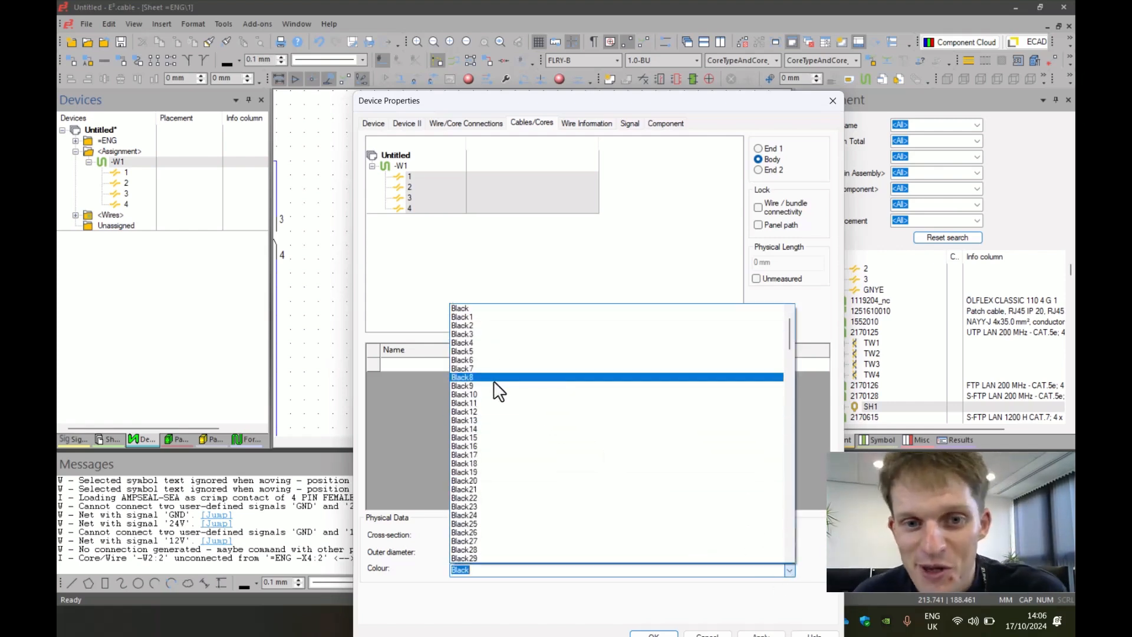
{"action": "left_click", "coordinate": [482, 248]}
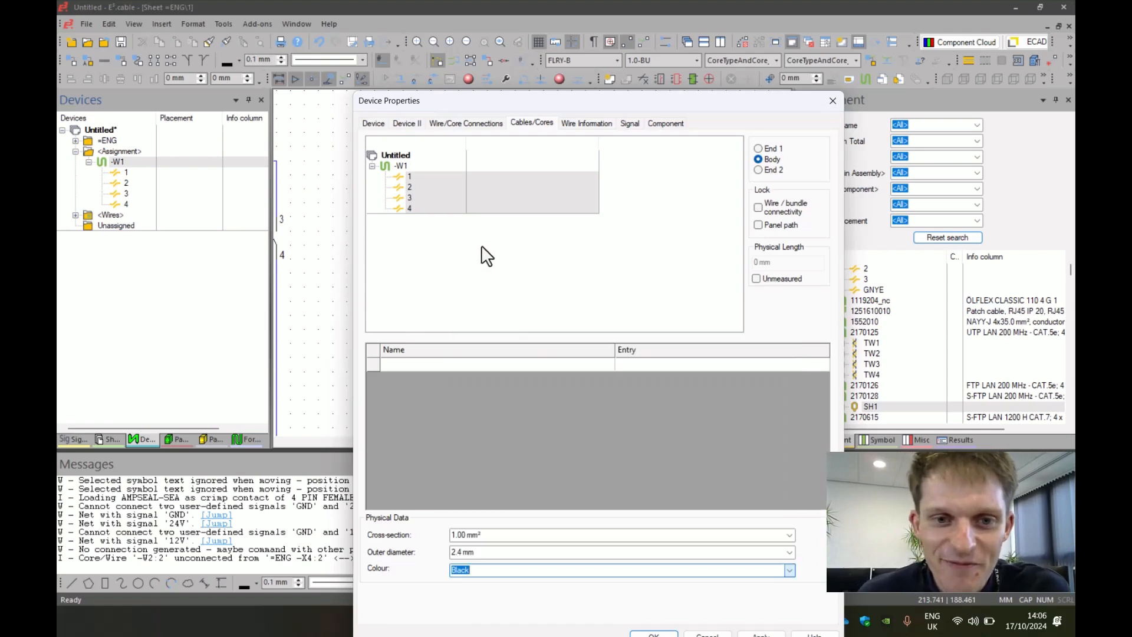
Step: Set the outer diameter of cable W1 itself to 5 and accept the device properties
{"action": "left_click_drag", "start_coordinate": [744, 100], "coordinate": [738, 69]}
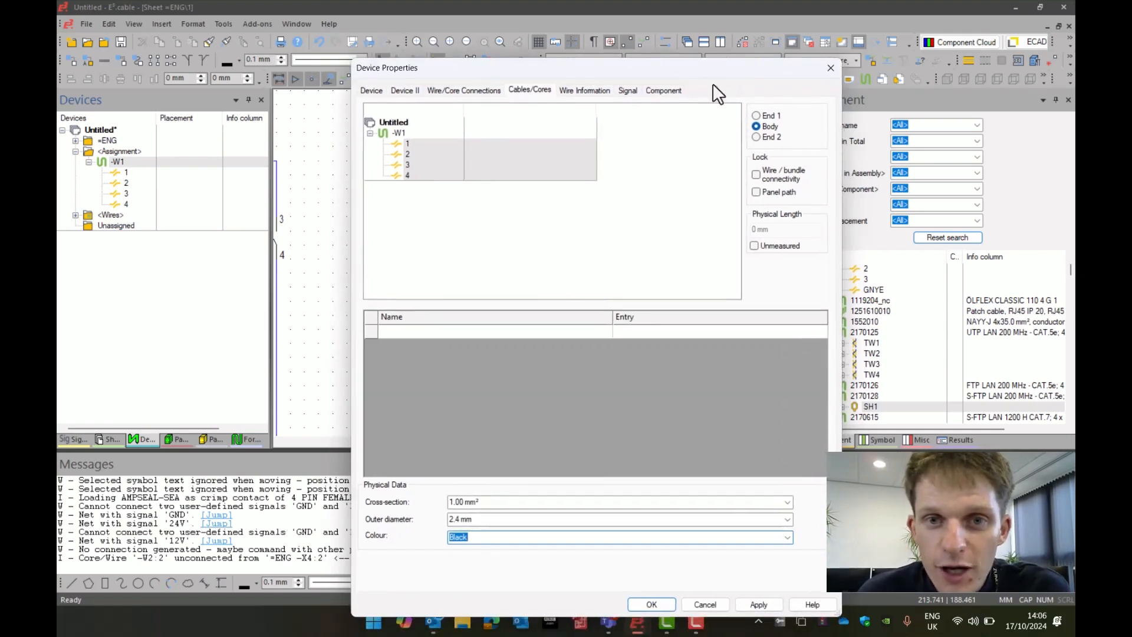
{"action": "left_click", "coordinate": [400, 133]}
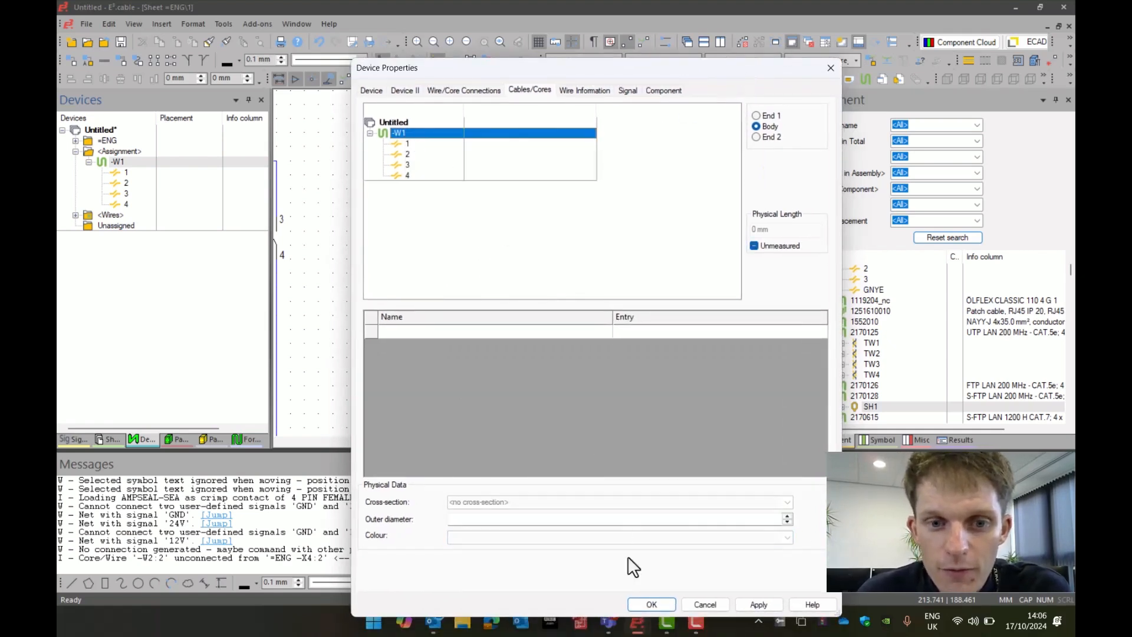
{"action": "left_click", "coordinate": [453, 518]}
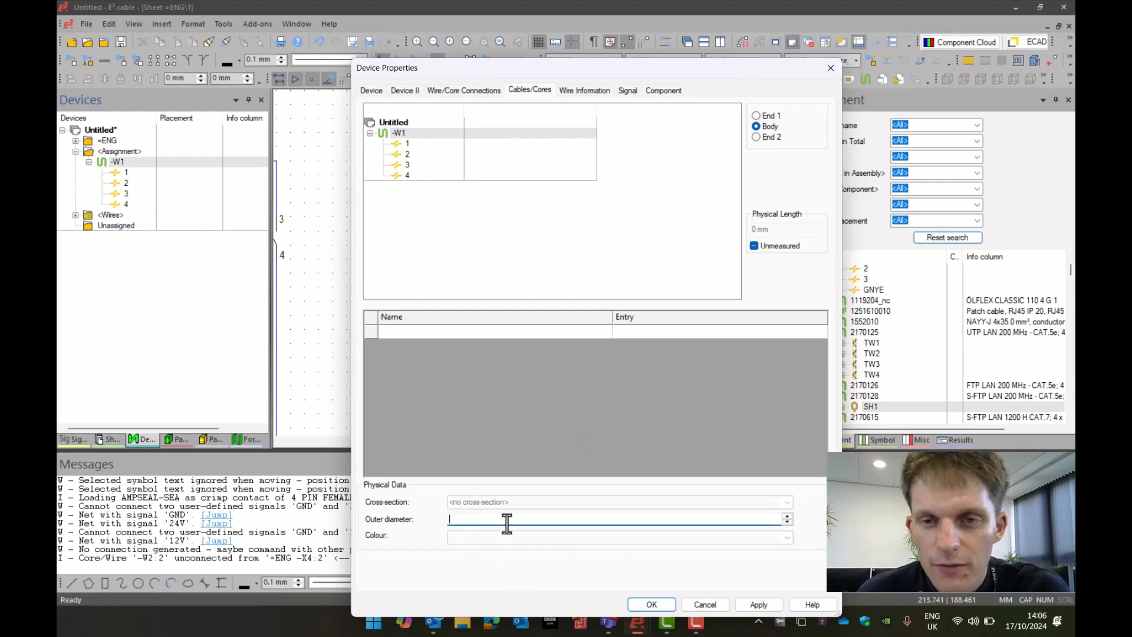
{"action": "type", "text": "5"}
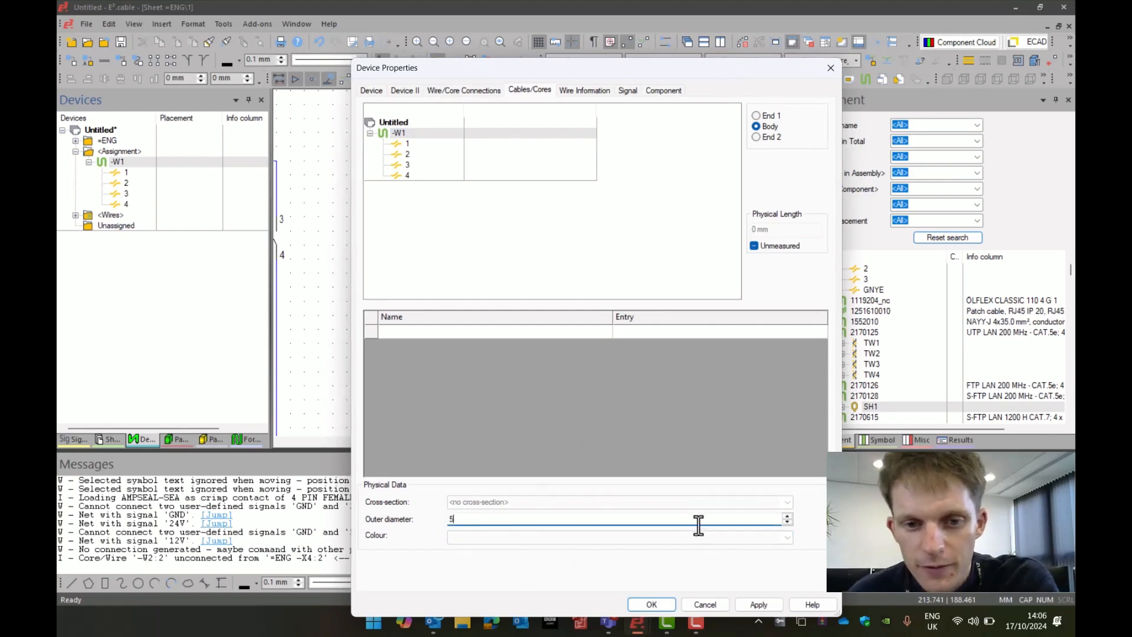
{"action": "left_click", "coordinate": [652, 605]}
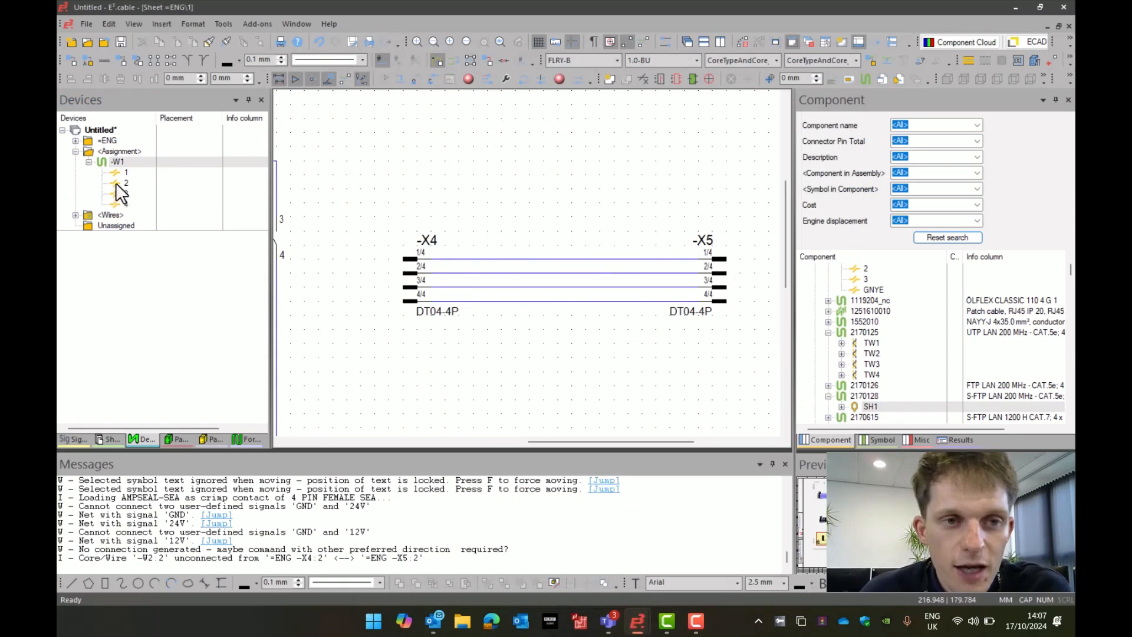
Step: Add a shield to cable W1 and move cores 1 to 4 into it
{"action": "right_click", "coordinate": [124, 164]}
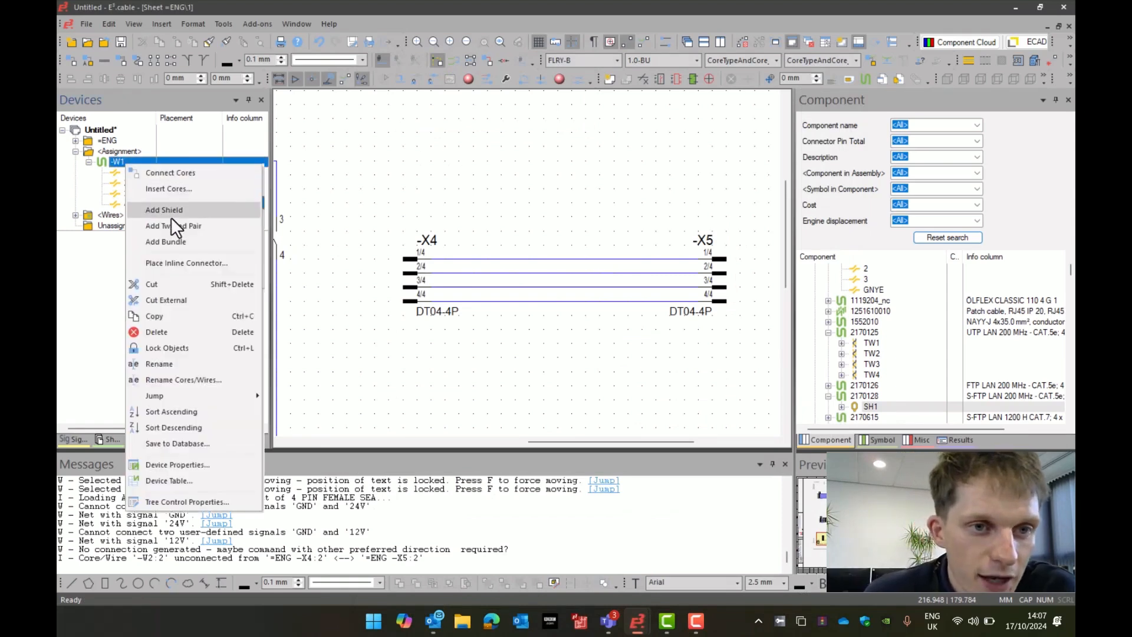
{"action": "left_click", "coordinate": [171, 213]}
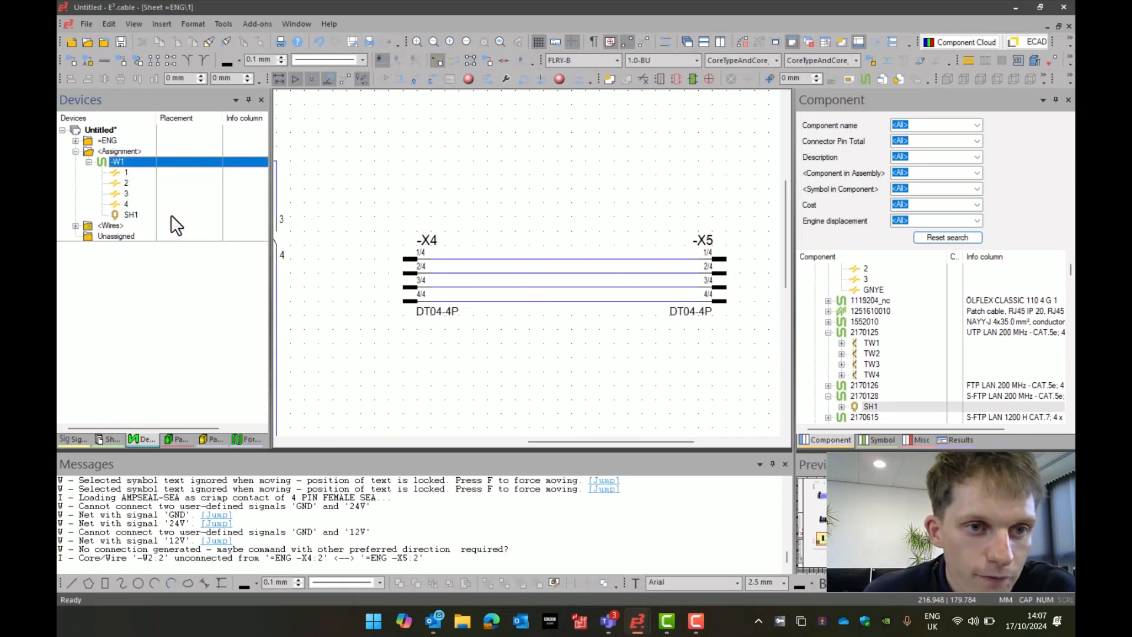
{"action": "left_click", "coordinate": [136, 171]}
{"action": "left_click", "coordinate": [134, 204], "text": "shift"}
{"action": "left_click_drag", "start_coordinate": [135, 203], "coordinate": [135, 215]}
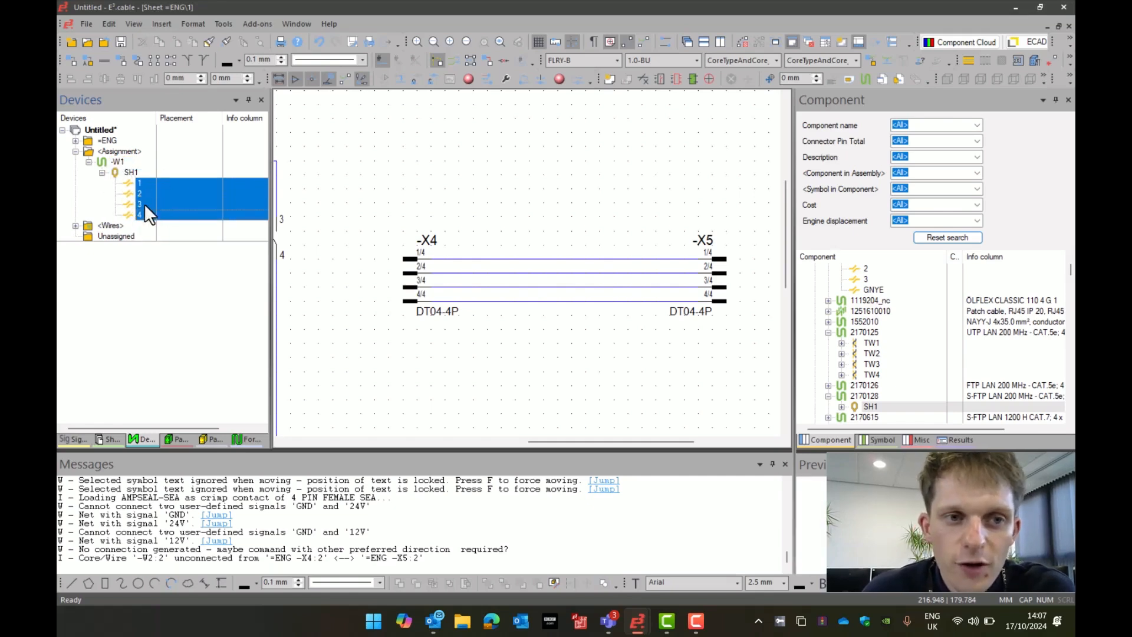
Step: Add a twisted pair to cable W1
{"action": "left_click", "coordinate": [142, 179]}
{"action": "left_click", "coordinate": [142, 191], "text": "shift"}
{"action": "right_click", "coordinate": [143, 191]}
{"action": "left_click", "coordinate": [144, 200]}
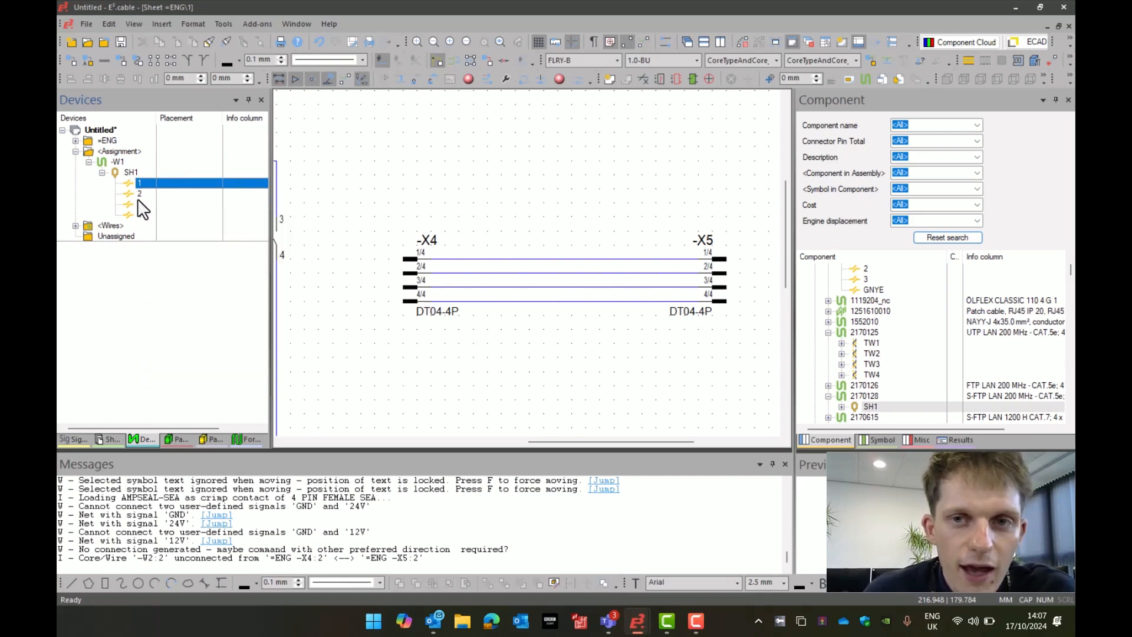
{"action": "left_click", "coordinate": [133, 161]}
{"action": "right_click", "coordinate": [133, 160]}
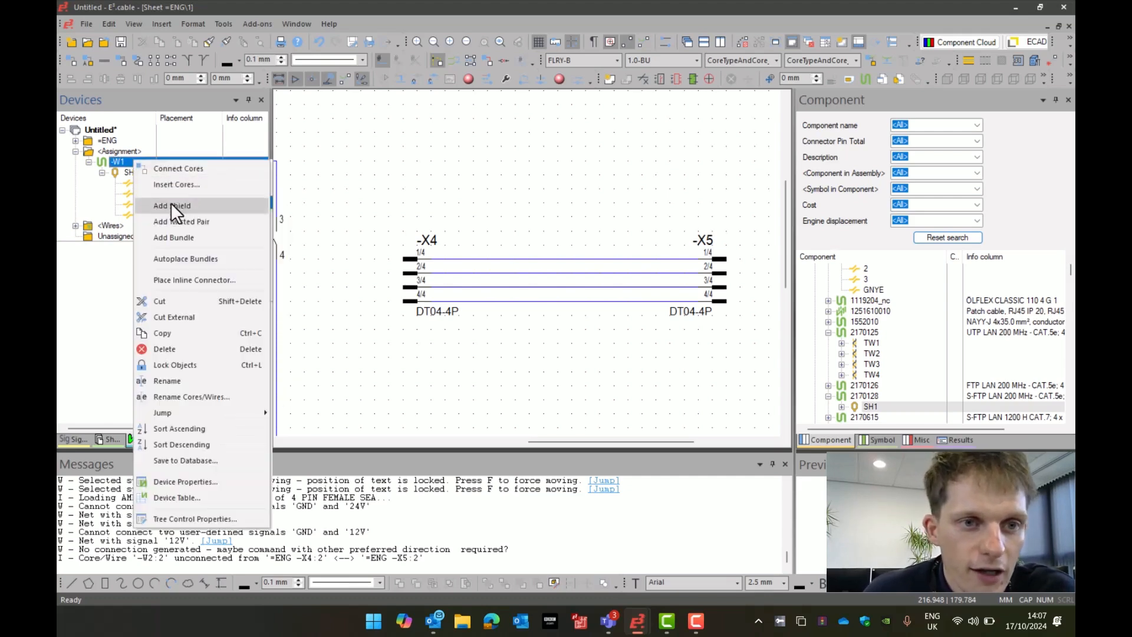
{"action": "left_click", "coordinate": [171, 221]}
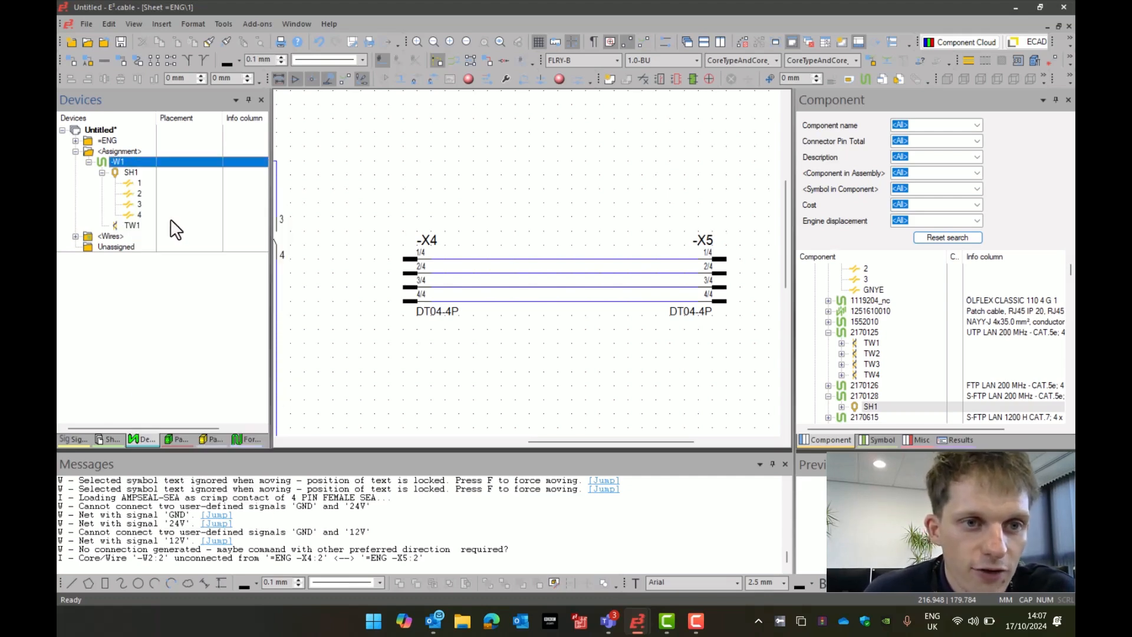
Step: Move cores 1 and 2 into the twisted pair TW1 and nest the pair inside shield SH1
{"action": "left_click", "coordinate": [139, 183]}
{"action": "left_click", "coordinate": [143, 193], "text": "ctrl"}
{"action": "left_click_drag", "start_coordinate": [144, 193], "coordinate": [146, 225]}
{"action": "left_click", "coordinate": [137, 178]}
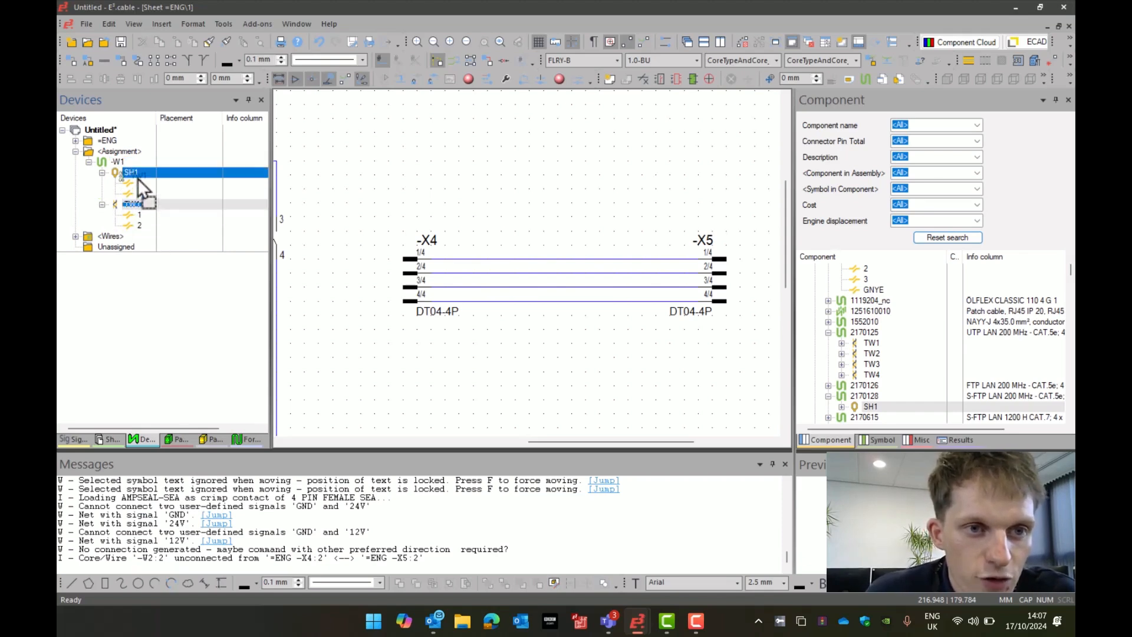
{"action": "left_click_drag", "start_coordinate": [137, 178], "coordinate": [137, 178]}
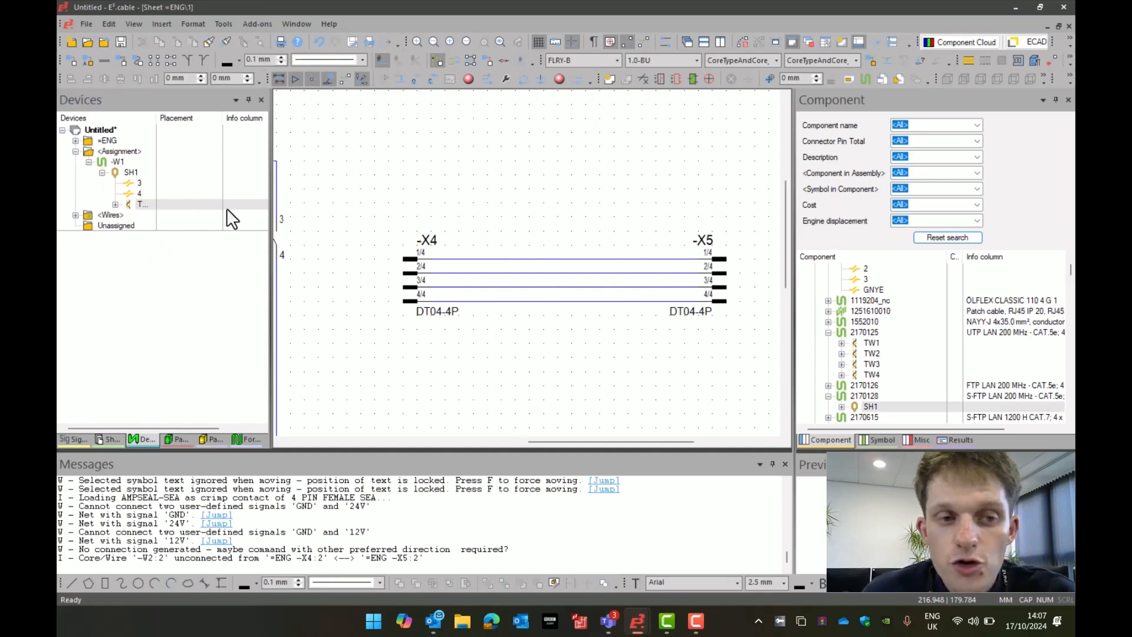
Step: Rename the four cores within shield SH1 as the series W-1 through W-4
{"action": "right_click", "coordinate": [150, 172]}
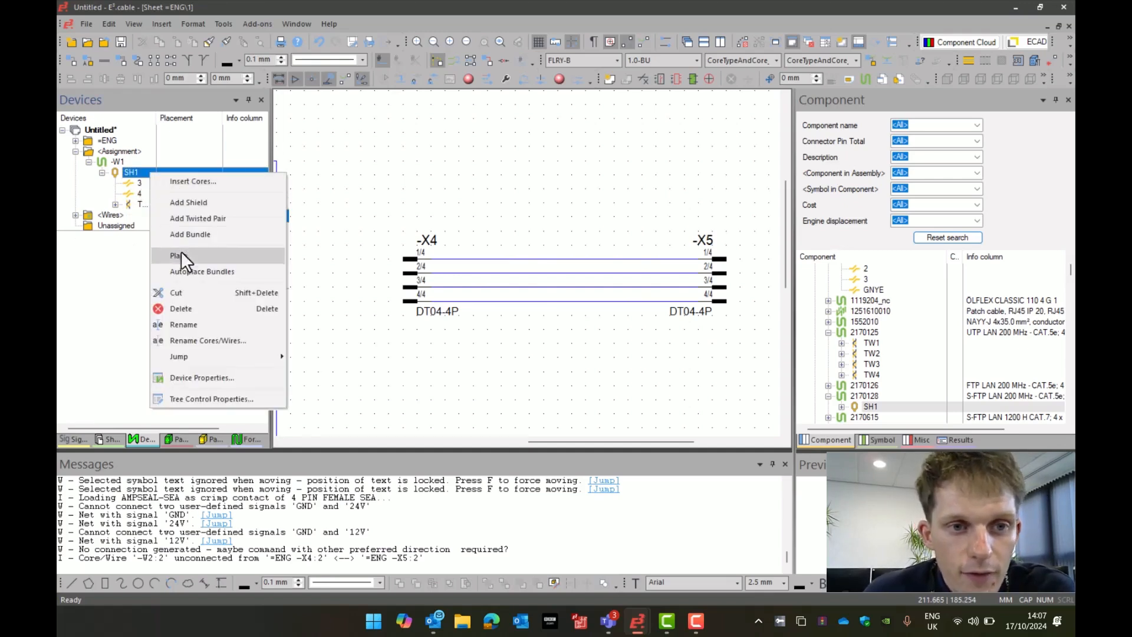
{"action": "left_click", "coordinate": [203, 345]}
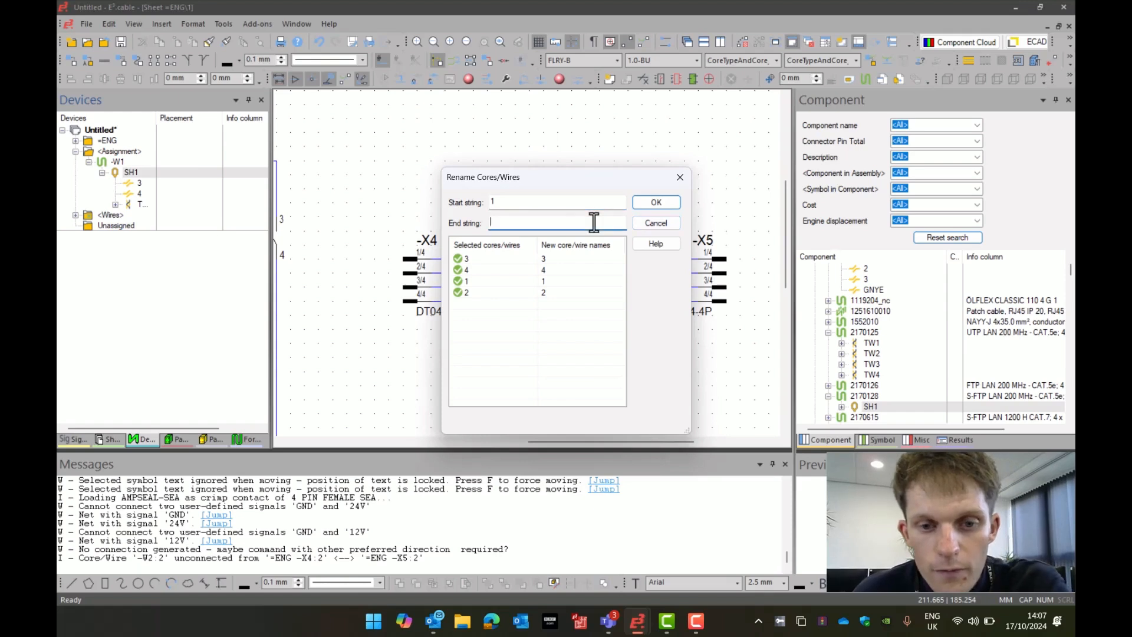
{"action": "left_click", "coordinate": [491, 202]}
{"action": "type", "text": "1"}
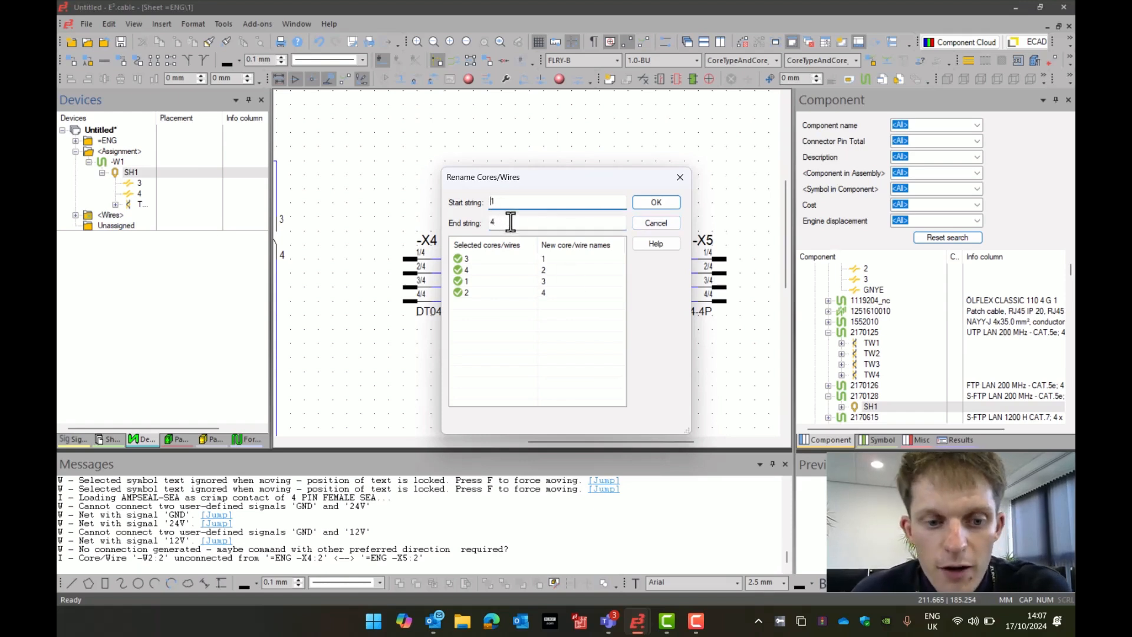
{"action": "key", "text": "Home"}
{"action": "type", "text": "W-"}
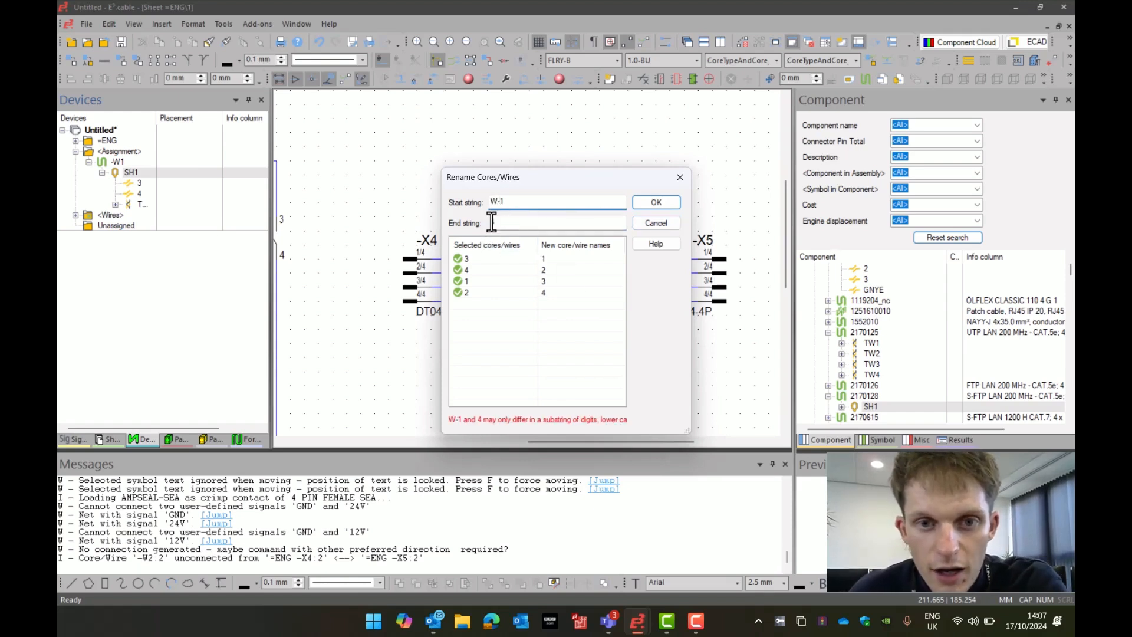
{"action": "type", "text": "W-4"}
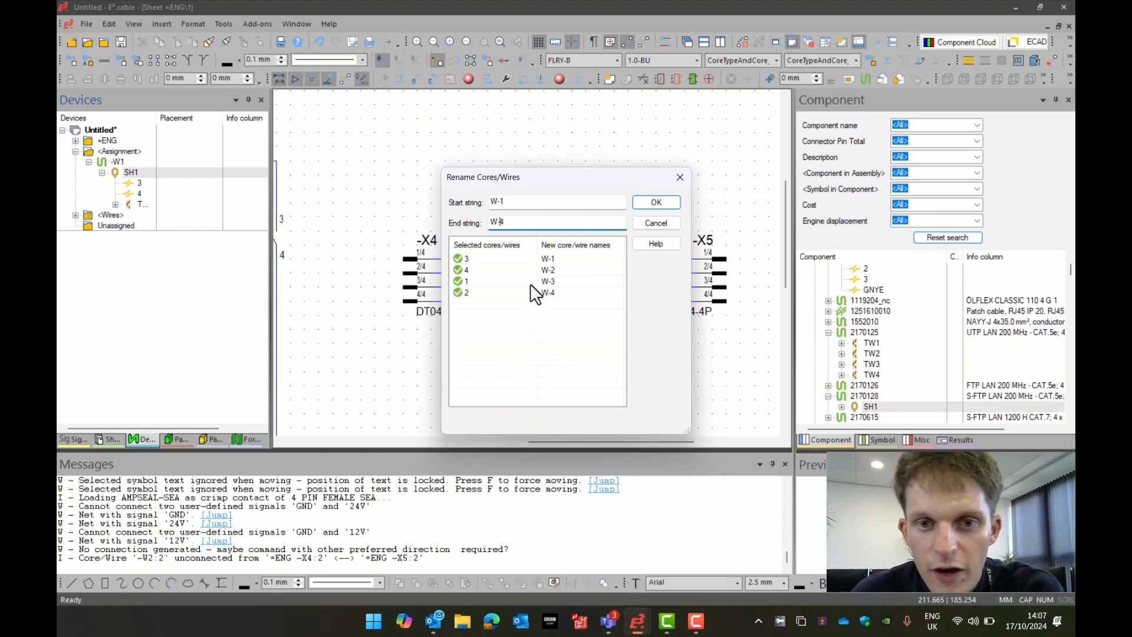
{"action": "left_click", "coordinate": [645, 203]}
{"action": "right_click", "coordinate": [145, 172]}
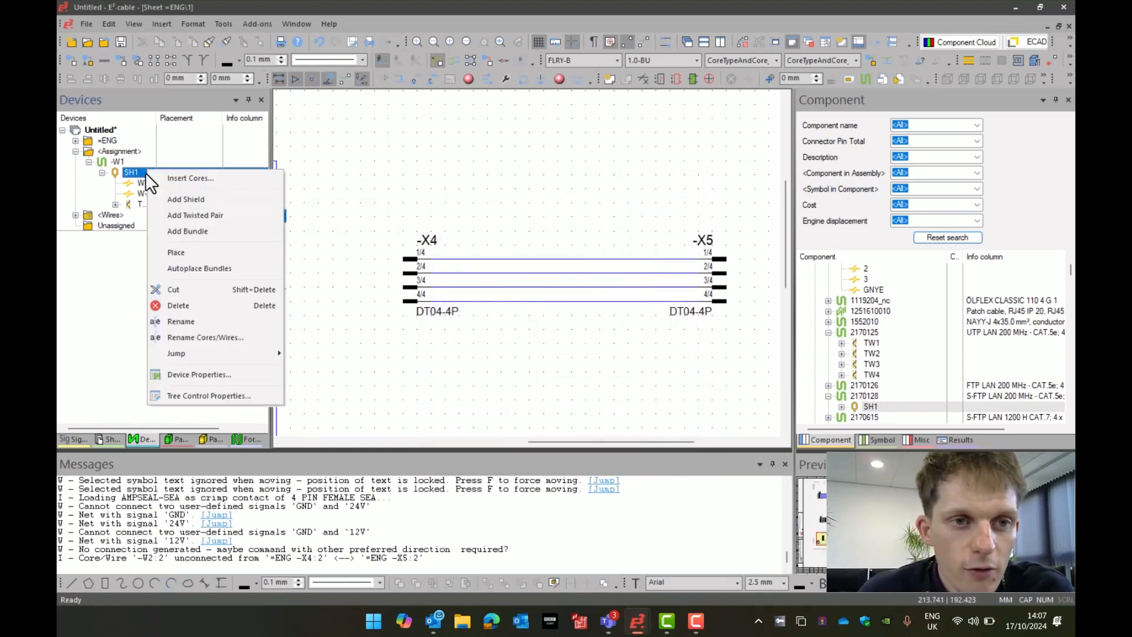
{"action": "left_click", "coordinate": [179, 179]}
{"action": "left_click", "coordinate": [678, 172]}
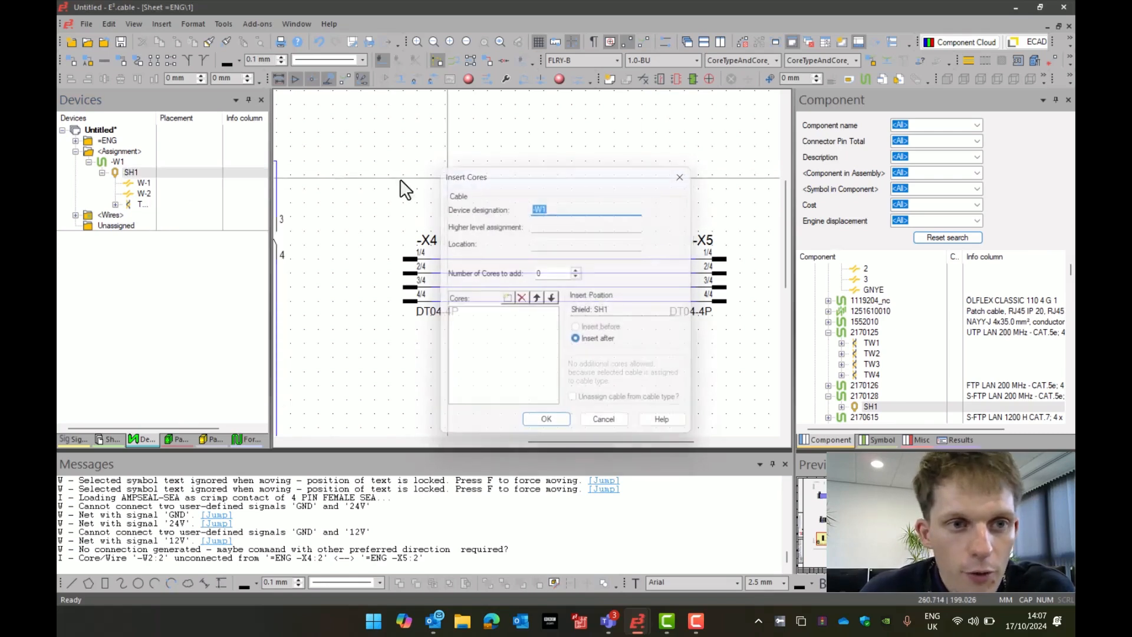
Step: Connect the cores of cable W1 to the four connection lines between X4 and X5
{"action": "right_click", "coordinate": [128, 161]}
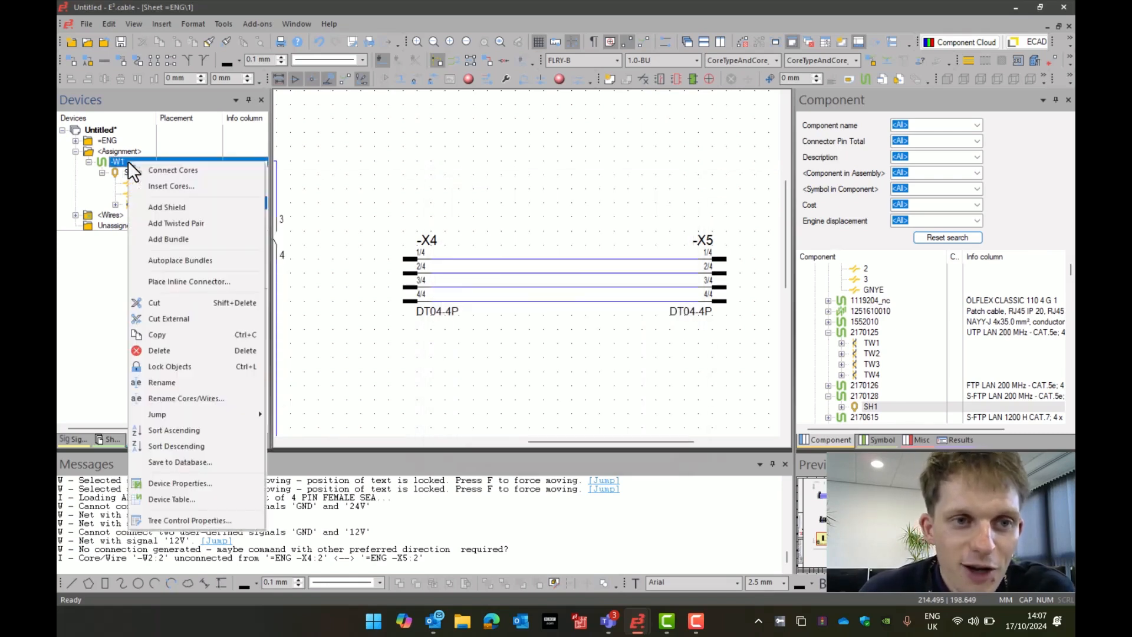
{"action": "left_click", "coordinate": [136, 170]}
{"action": "left_click_drag", "start_coordinate": [565, 239], "coordinate": [561, 382]}
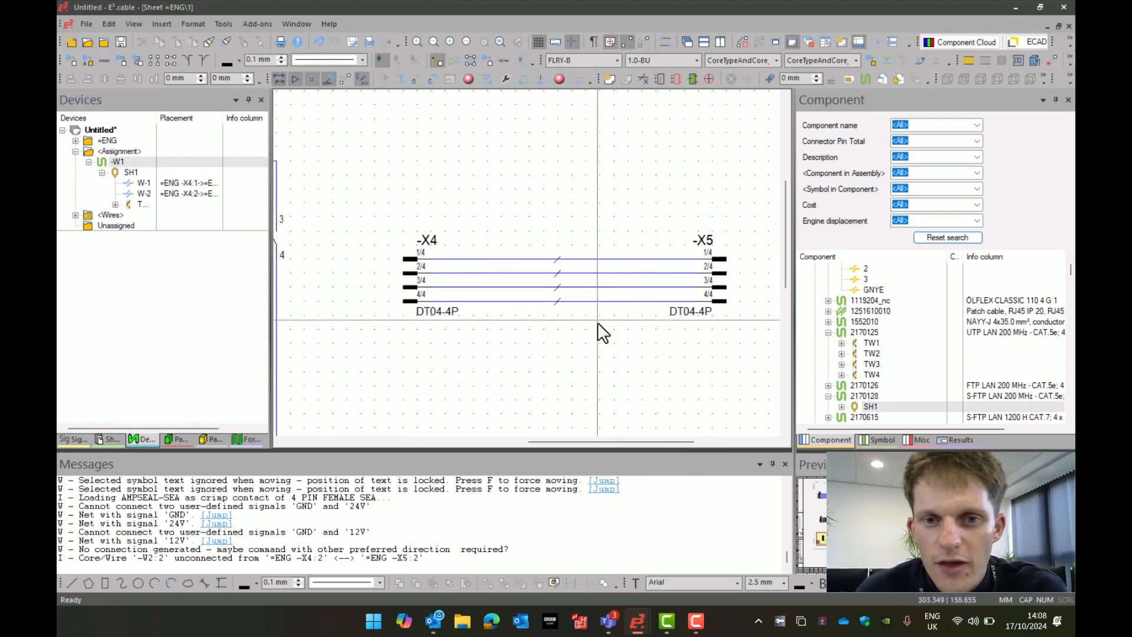
Step: Change the symbol of all four core markers between X4 and X5 to CoreName_hori
{"action": "left_click_drag", "start_coordinate": [524, 203], "coordinate": [614, 374]}
{"action": "right_click", "coordinate": [557, 299]}
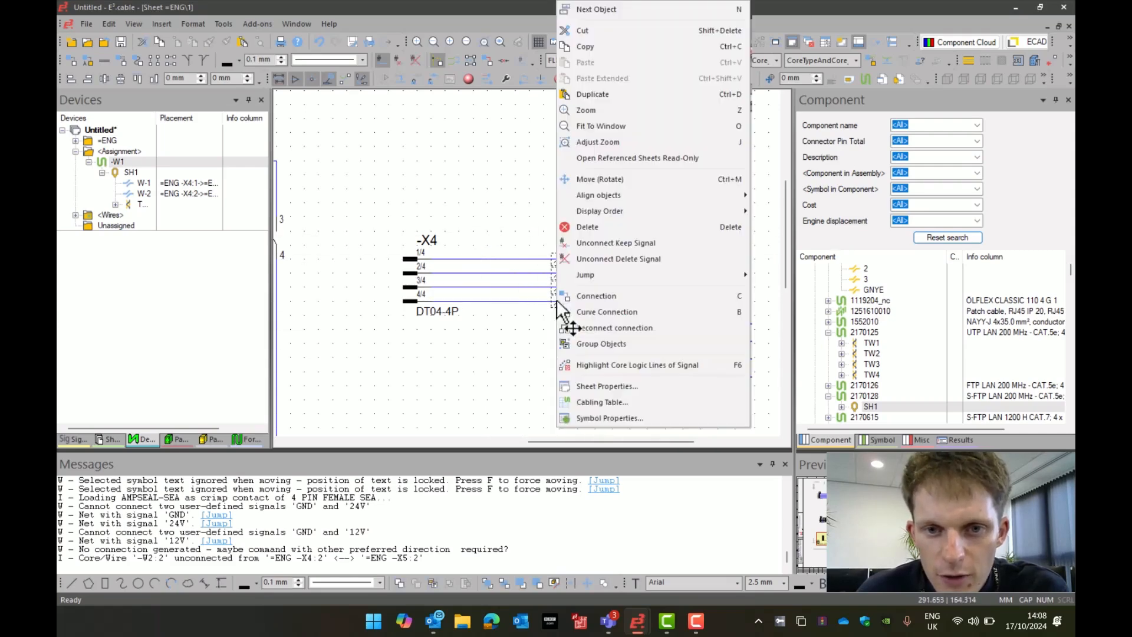
{"action": "left_click", "coordinate": [582, 415]}
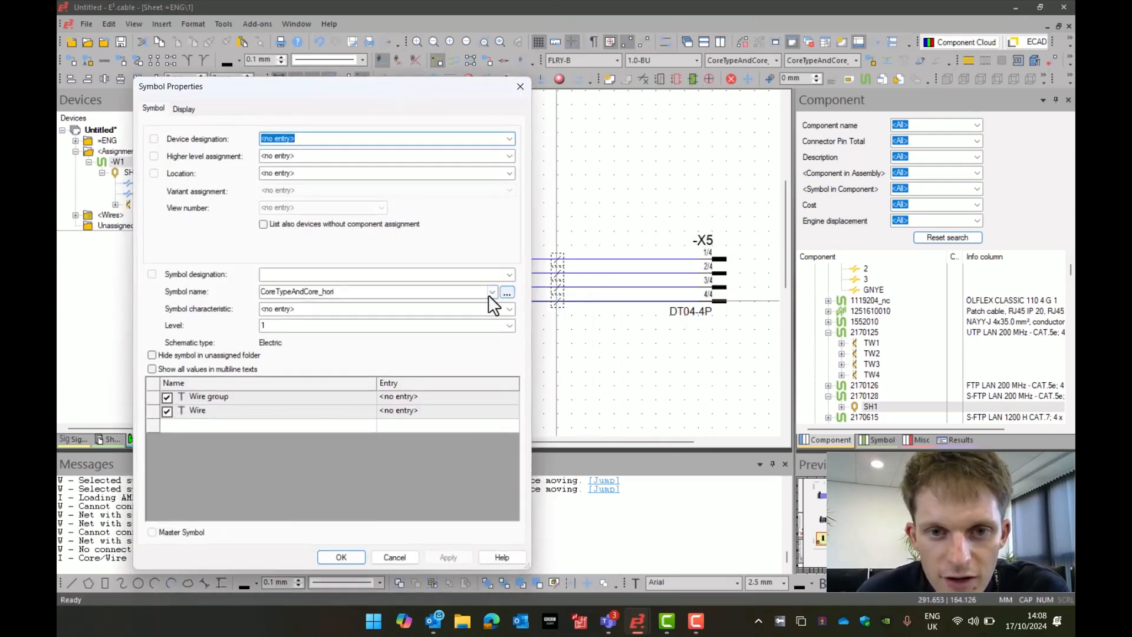
{"action": "left_click", "coordinate": [492, 292]}
{"action": "scroll", "coordinate": [384, 438], "scroll_direction": "up", "scroll_amount": 4}
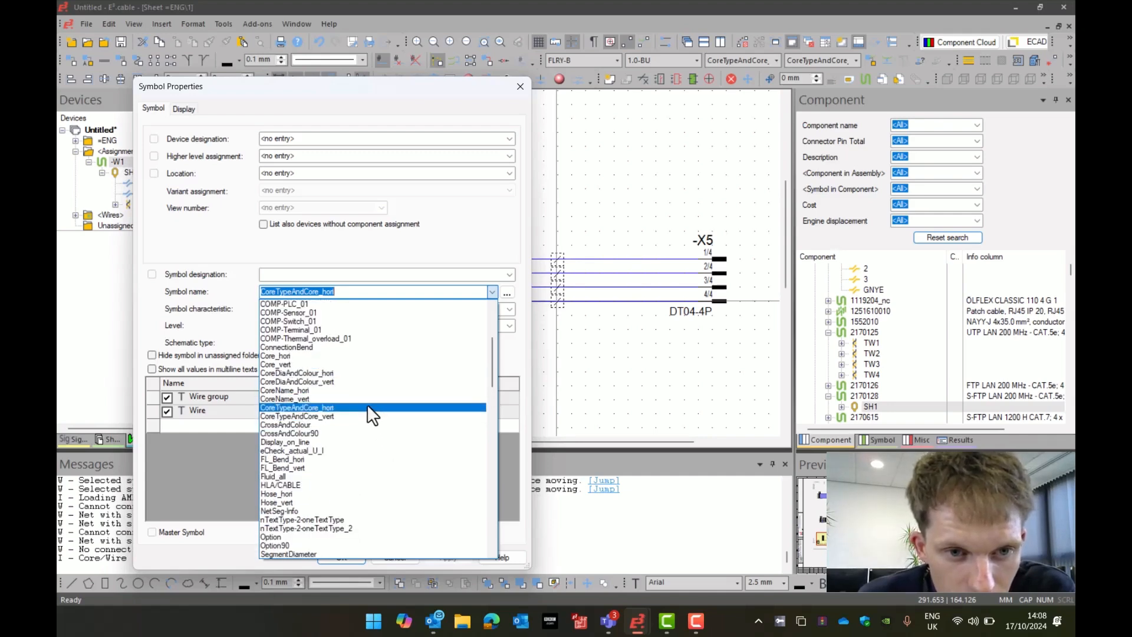
{"action": "left_click", "coordinate": [364, 390]}
{"action": "left_click", "coordinate": [345, 557]}
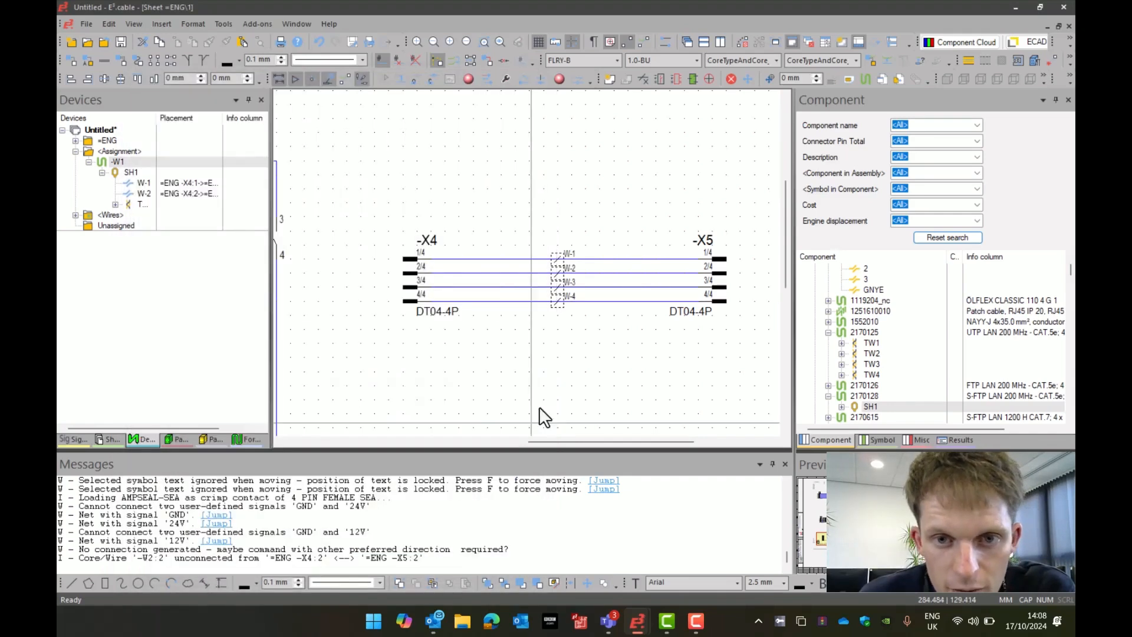
{"action": "left_click", "coordinate": [569, 323]}
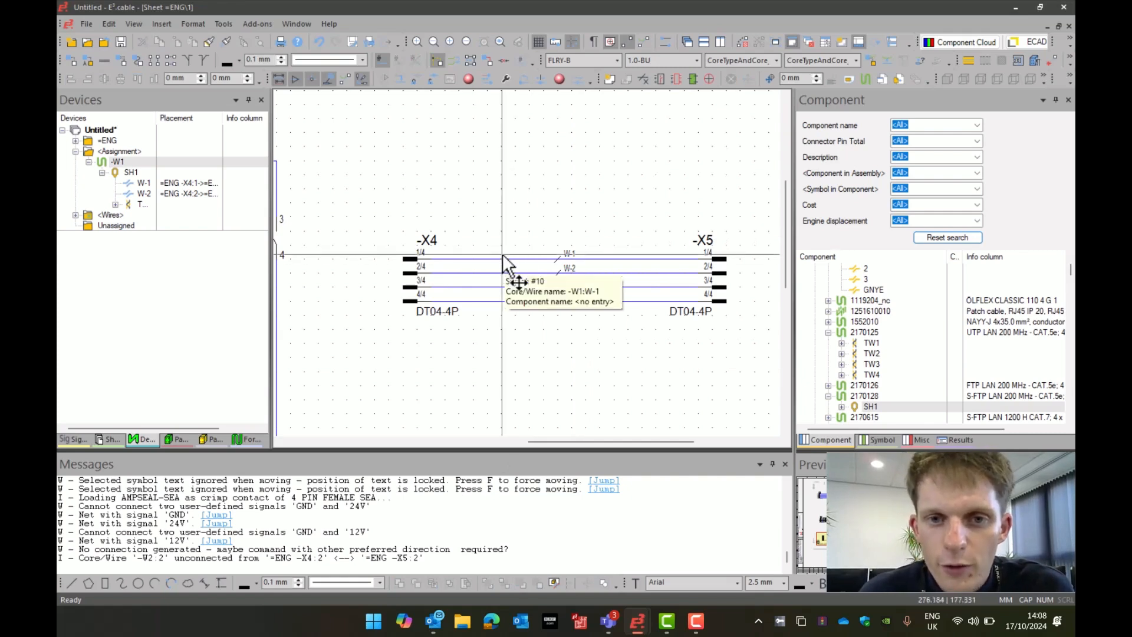
Step: Place the twisted pair symbol on cores W-3 and W-4 and shield SH1 around all four cores near X5
{"action": "left_click_drag", "start_coordinate": [140, 204], "coordinate": [497, 311]}
{"action": "left_click_drag", "start_coordinate": [136, 171], "coordinate": [641, 275]}
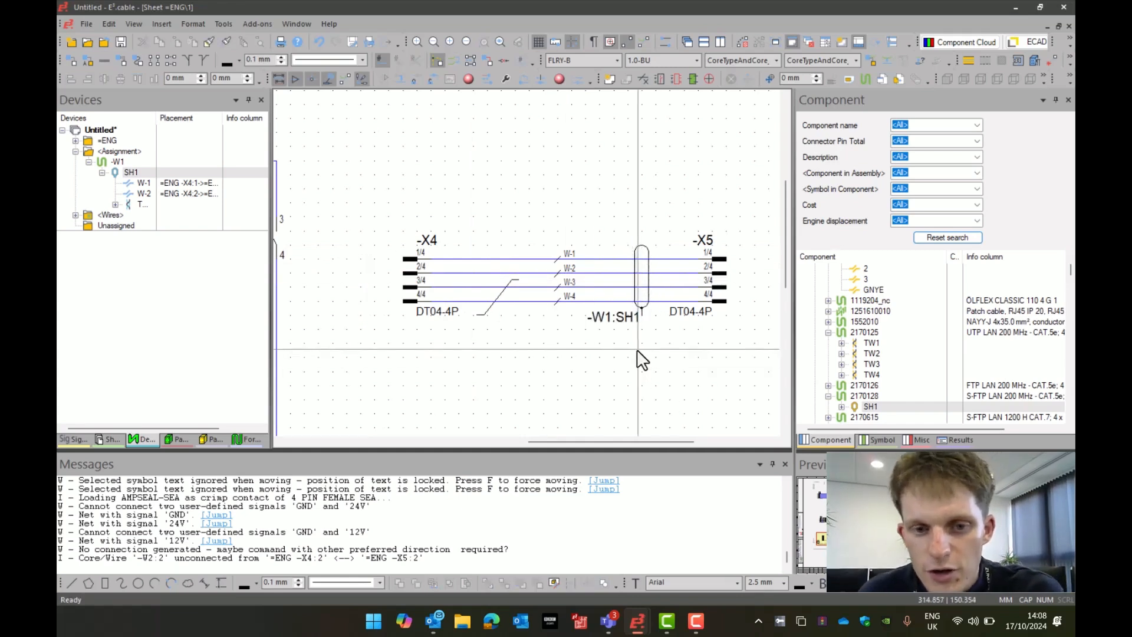
Step: Draw a connection from the pin of shield SH1 down and back below connector X4
{"action": "mouse_move", "coordinate": [643, 322]}
{"action": "left_mouse_down"}
{"action": "mouse_move", "coordinate": [501, 380]}
{"action": "mouse_move", "coordinate": [458, 373]}
{"action": "left_mouse_up"}
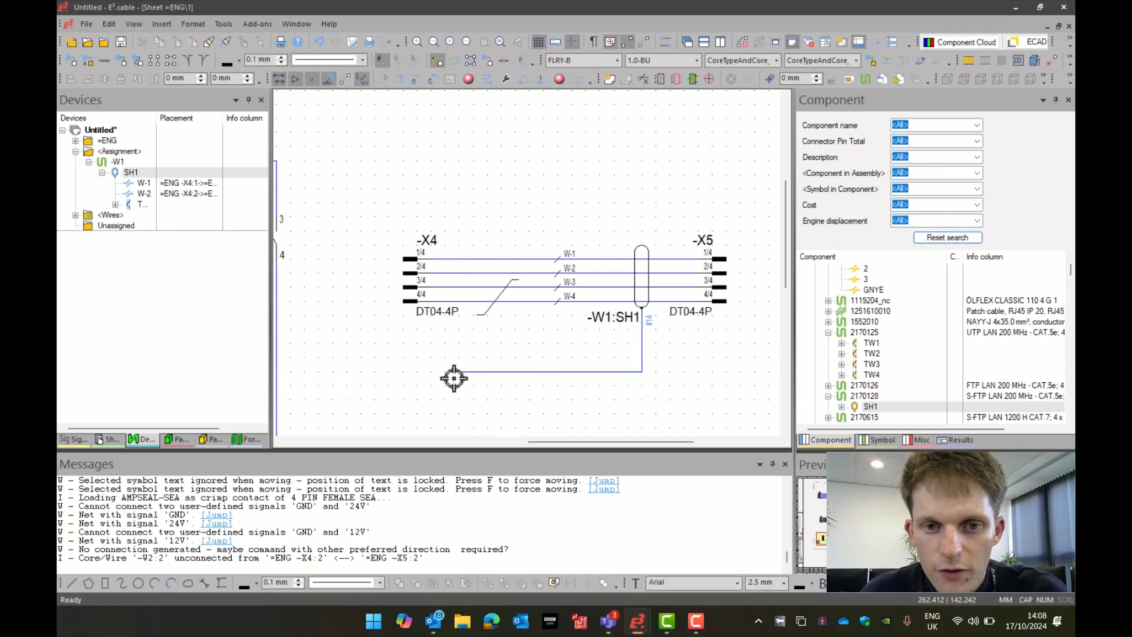